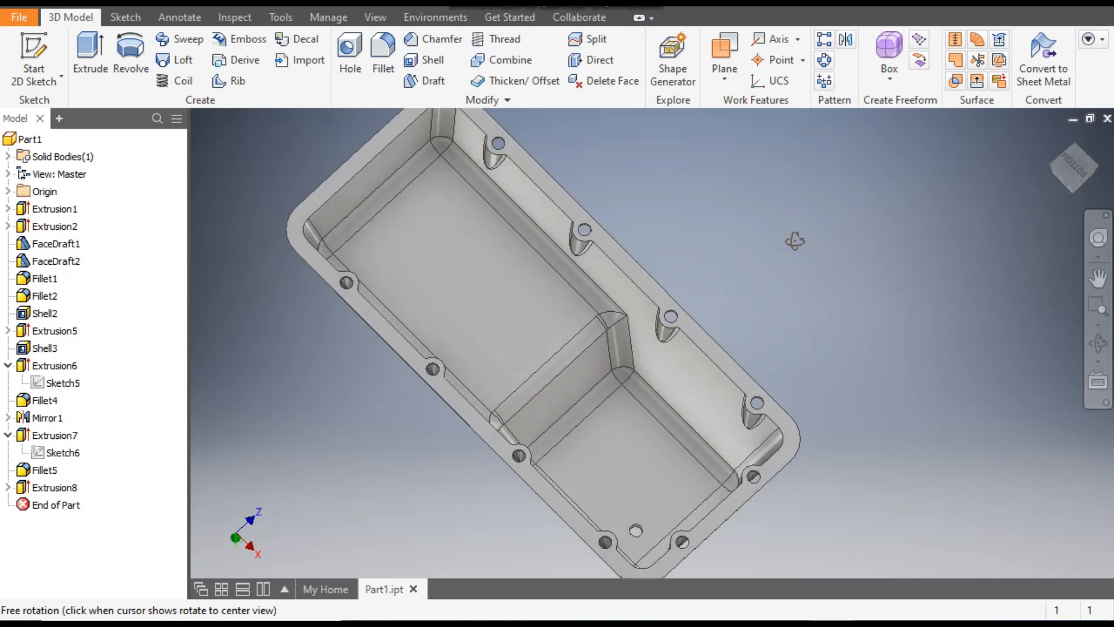
pyautogui.keyDown('shift'); pyautogui.moveTo(888, 61); pyautogui.dragTo(803, 66, button='middle'); pyautogui.keyUp('shift')
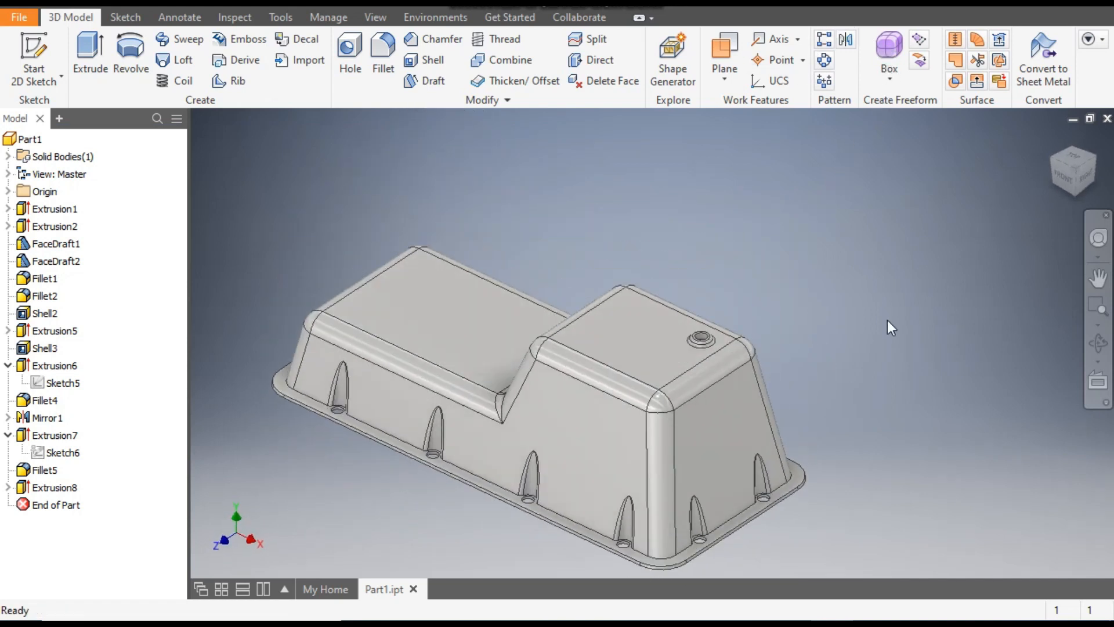
pyautogui.moveTo(842, 355); pyautogui.dragTo(870, 311, button='middle')
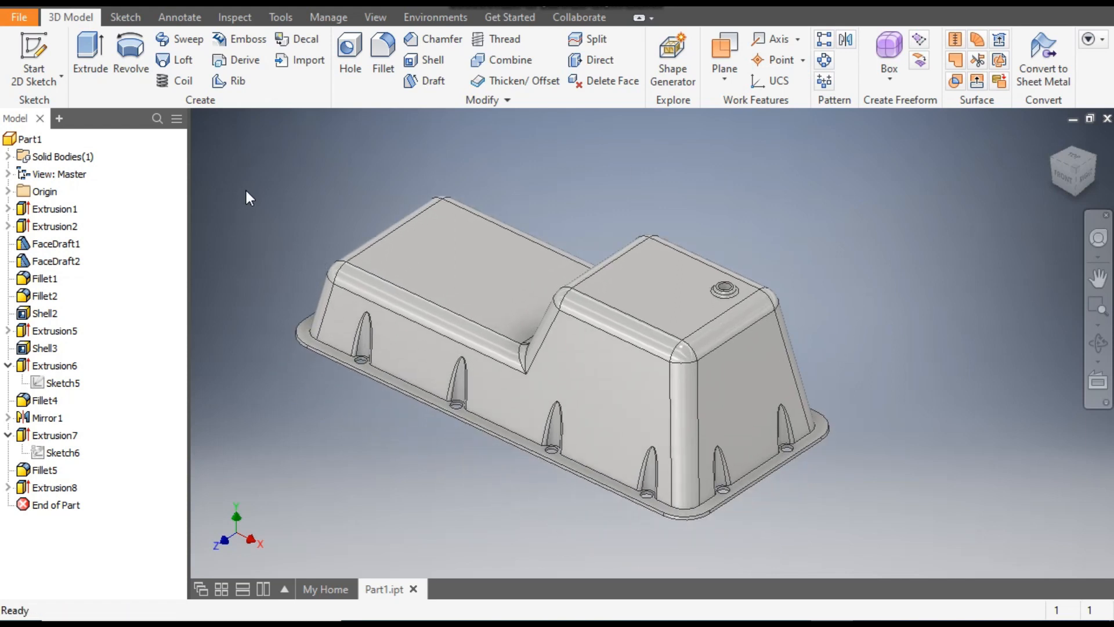
# Create a new part file from the metric Standard (mm).ipt template.
pyautogui.hotkey('ctrl', 'n')
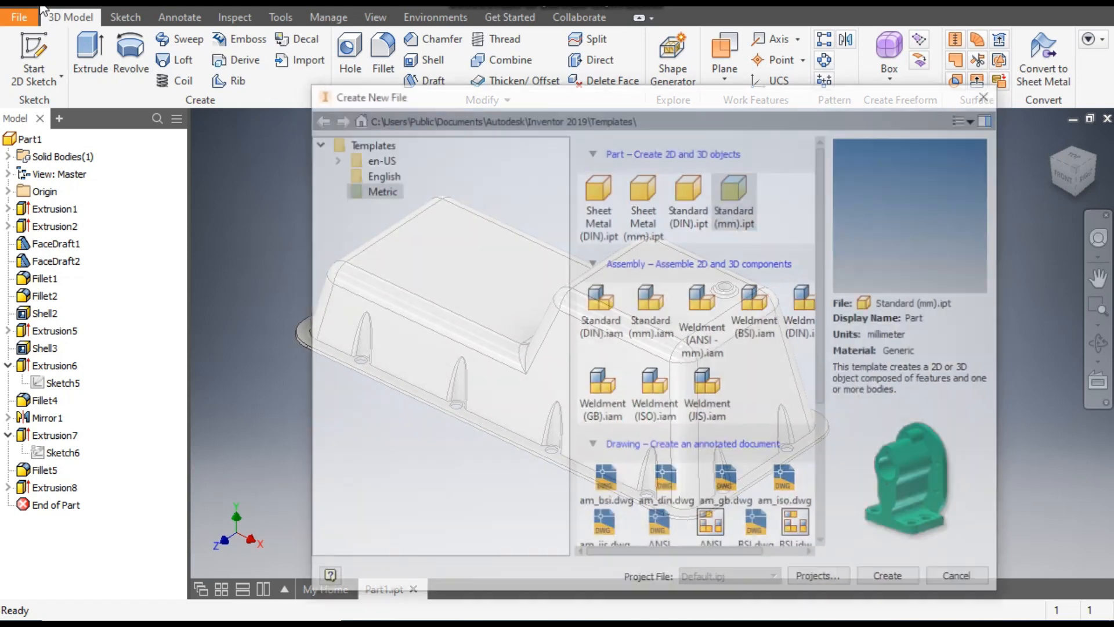
pyautogui.click(733, 187)
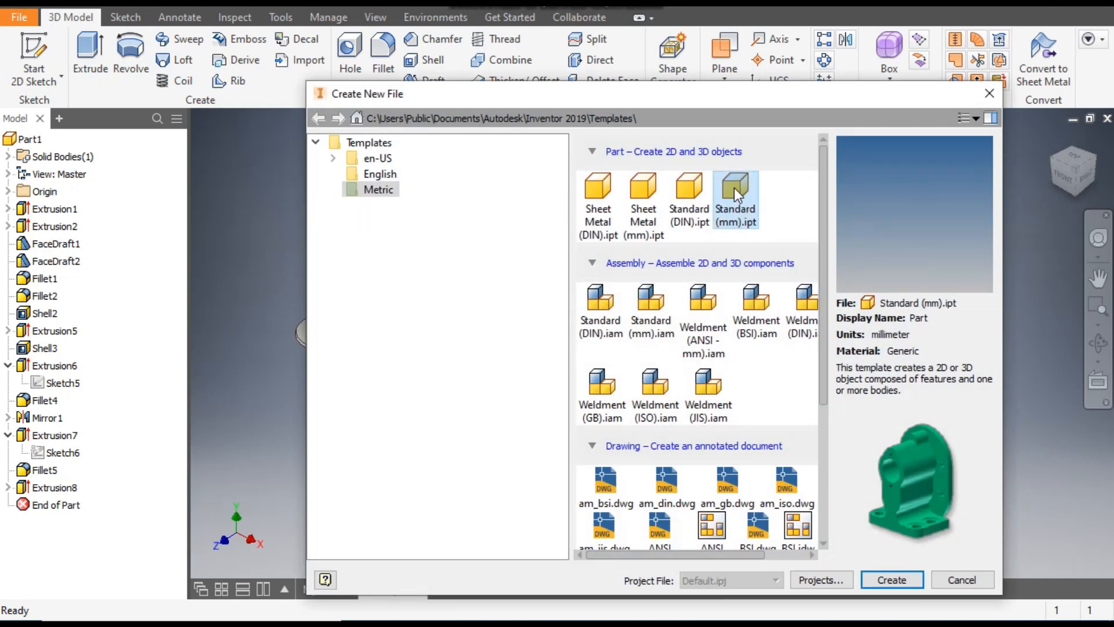
pyautogui.click(898, 579)
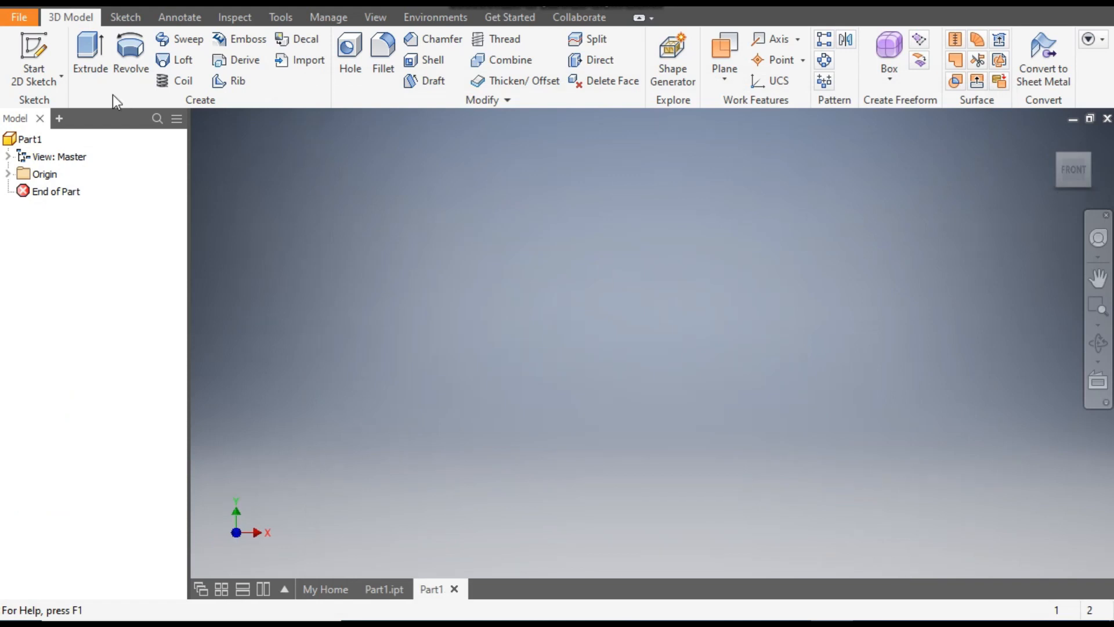
# Start a sketch on the horizontal XZ plane and draw a two-point center rectangle about 372 mm wide around the origin.
pyautogui.click(36, 44)
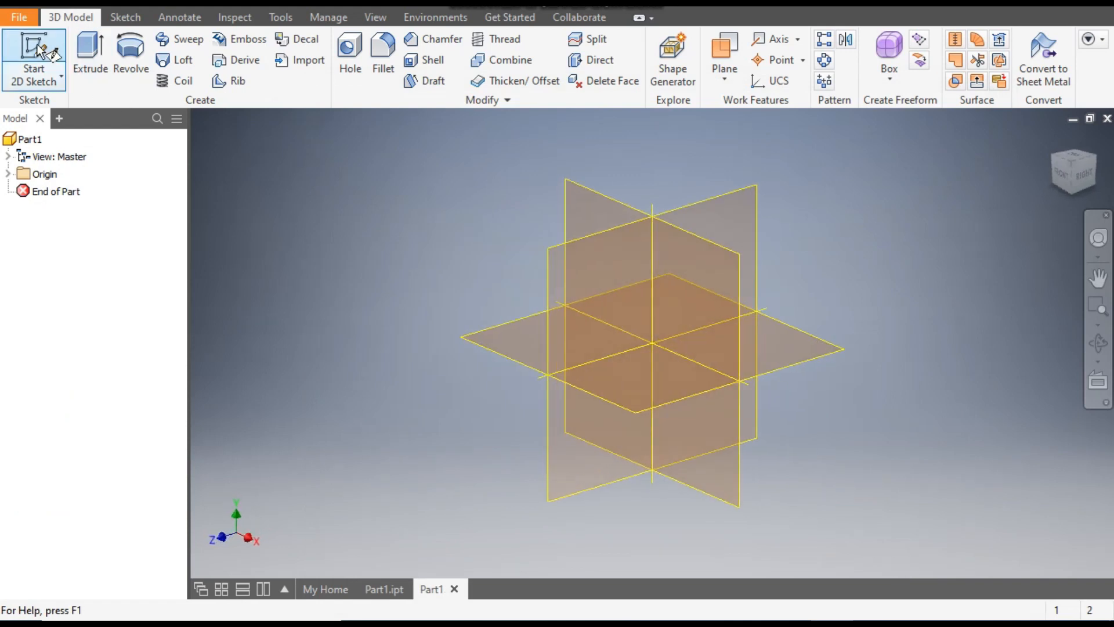
pyautogui.click(506, 330)
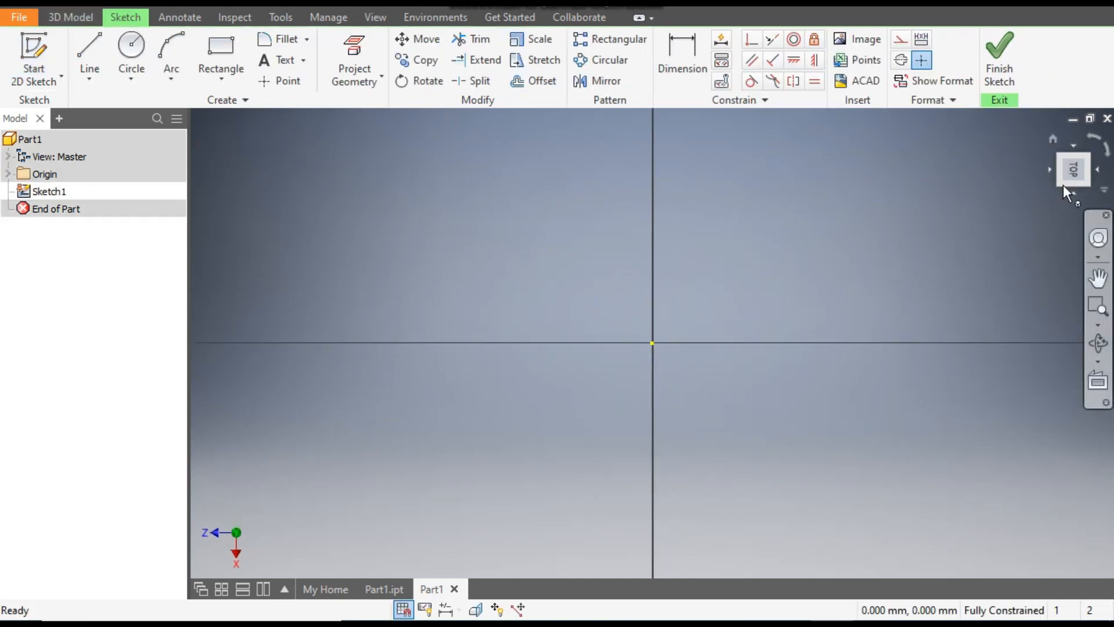
pyautogui.click(1094, 142)
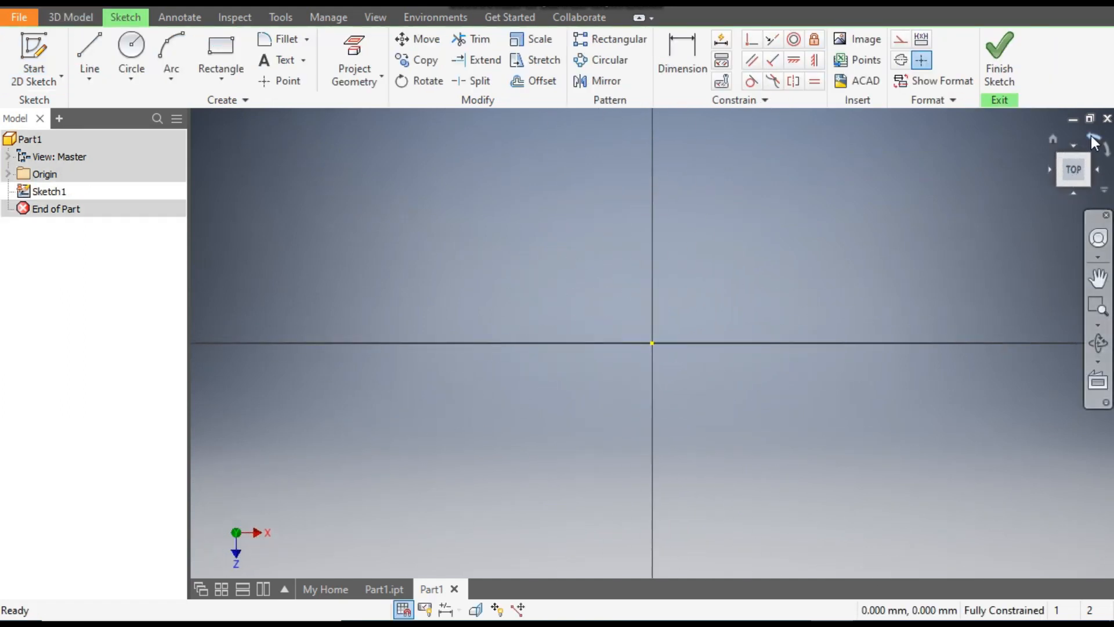
pyautogui.click(224, 78)
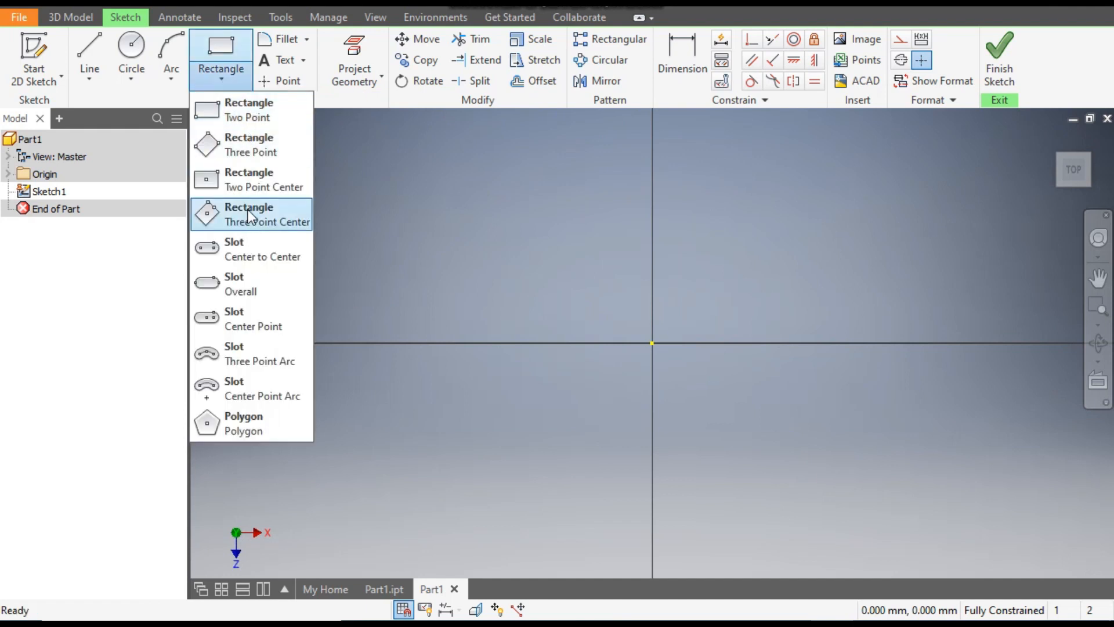
pyautogui.click(249, 183)
pyautogui.click(652, 342)
pyautogui.click(899, 199)
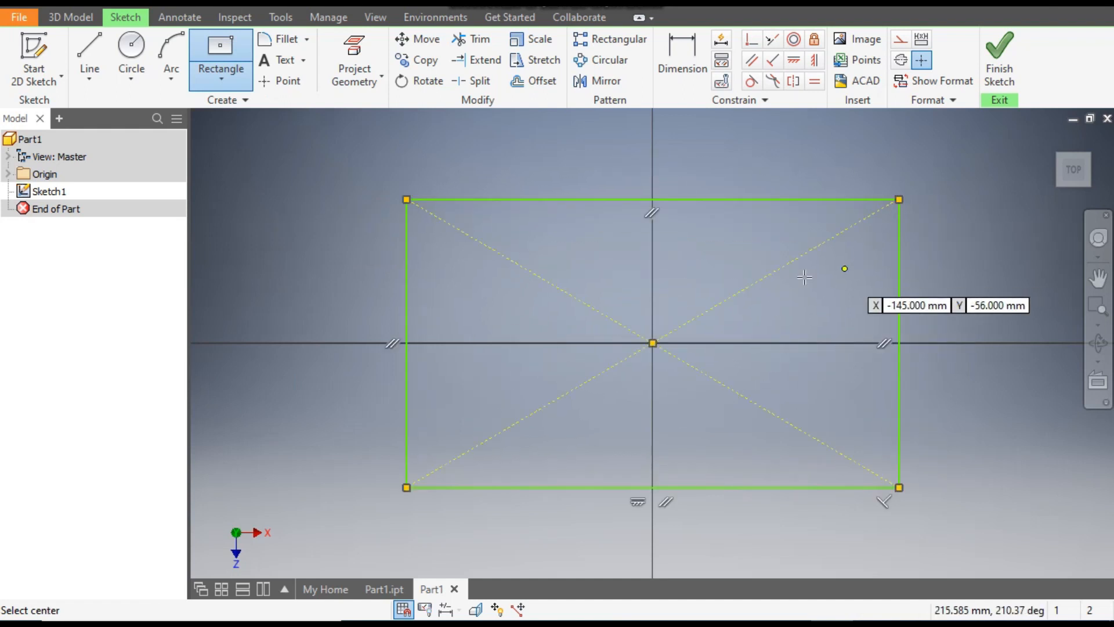
# Dimension the centered rectangle to 300 mm along X and 125 mm along Z.
pyautogui.click(688, 65)
pyautogui.scroll(-2, 660, 288)
pyautogui.scroll(3, 675, 291)
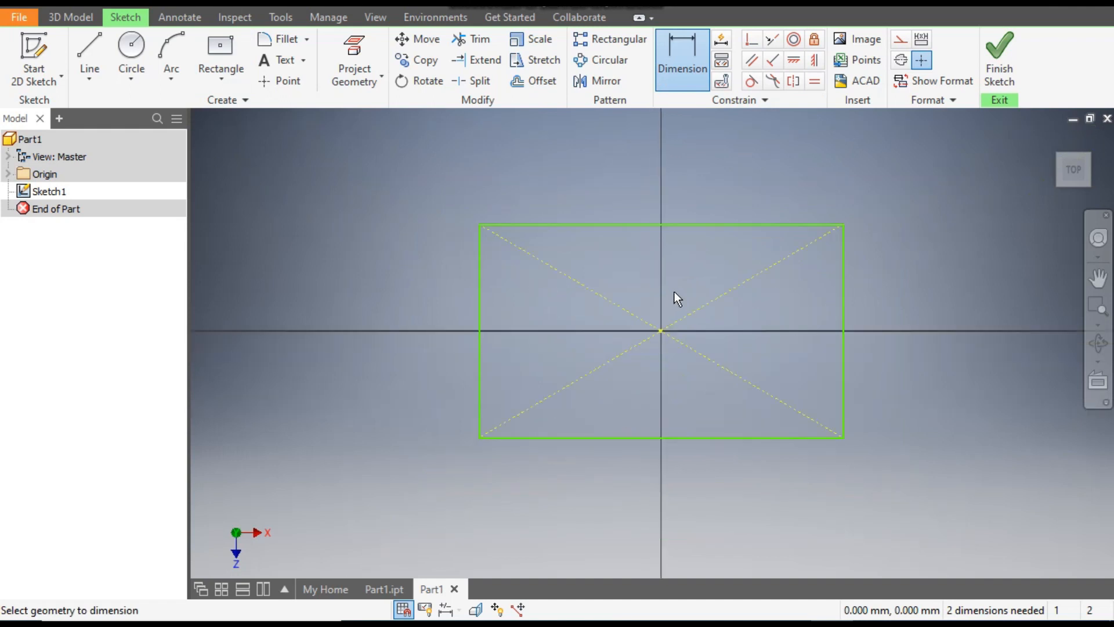
pyautogui.click(733, 224)
pyautogui.click(718, 163)
pyautogui.write('300')
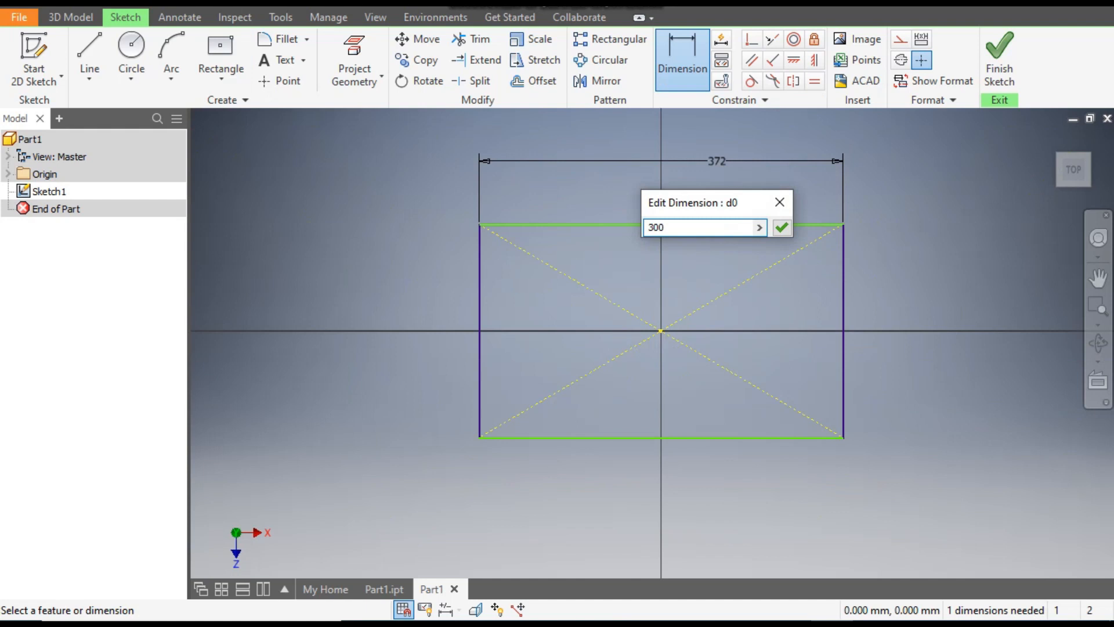
pyautogui.press('Return')
pyautogui.click(514, 310)
pyautogui.click(467, 309)
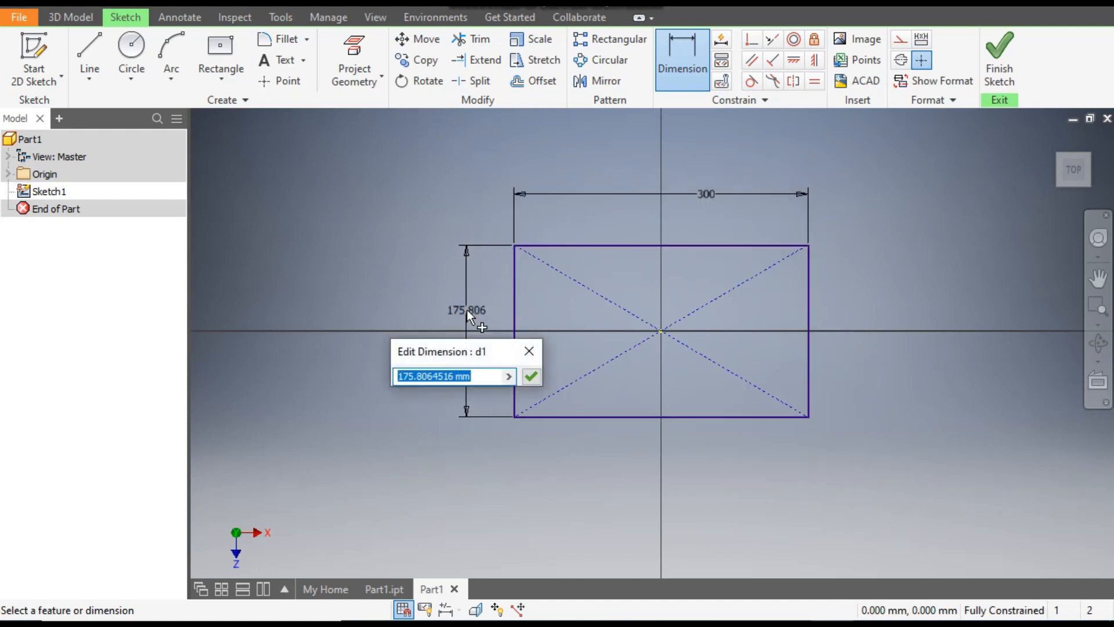
pyautogui.write('125')
pyautogui.press('Return')
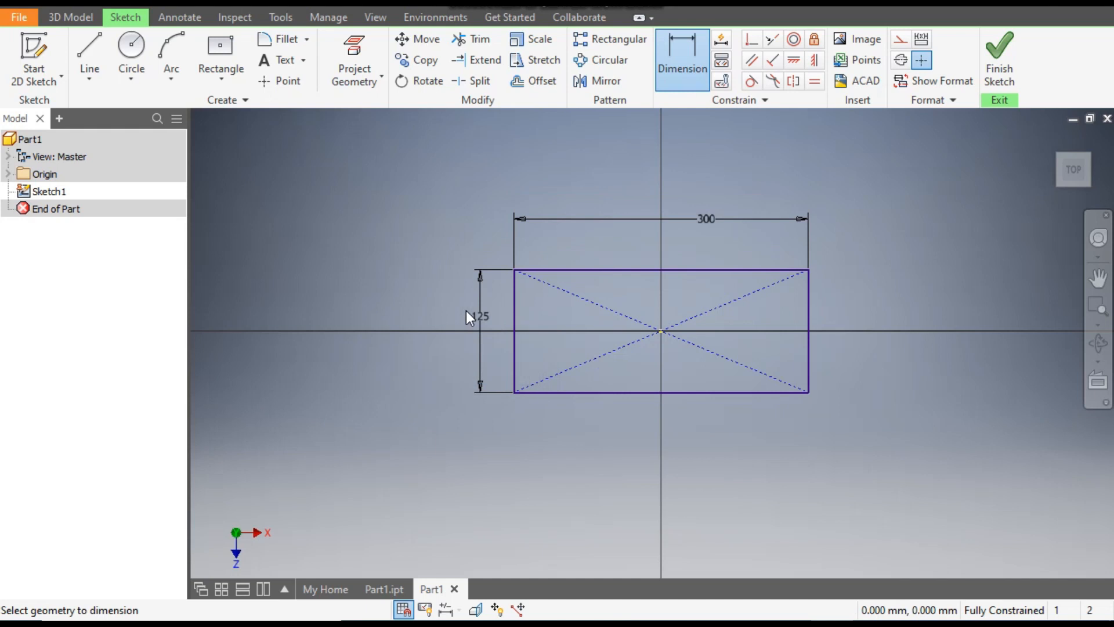
# Extrude the rectangle 100 mm upward as a new solid.
pyautogui.click(79, 17)
pyautogui.click(90, 58)
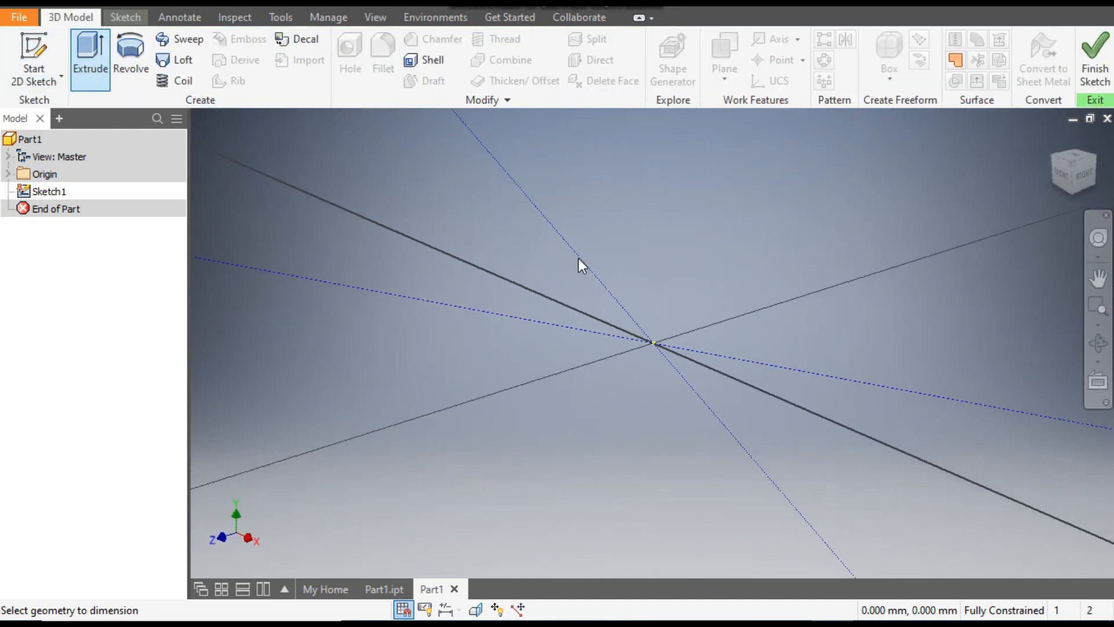
pyautogui.scroll(8, 580, 262)
pyautogui.scroll(-3, 573, 270)
pyautogui.moveTo(573, 272); pyautogui.dragTo(670, 368, button='middle')
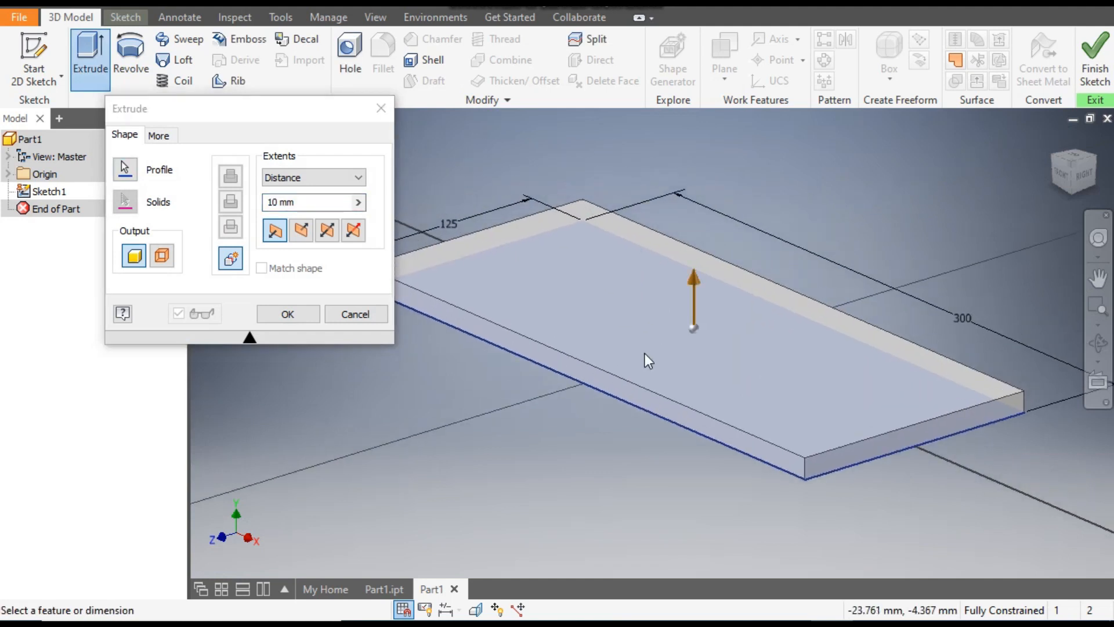
pyautogui.write('100')
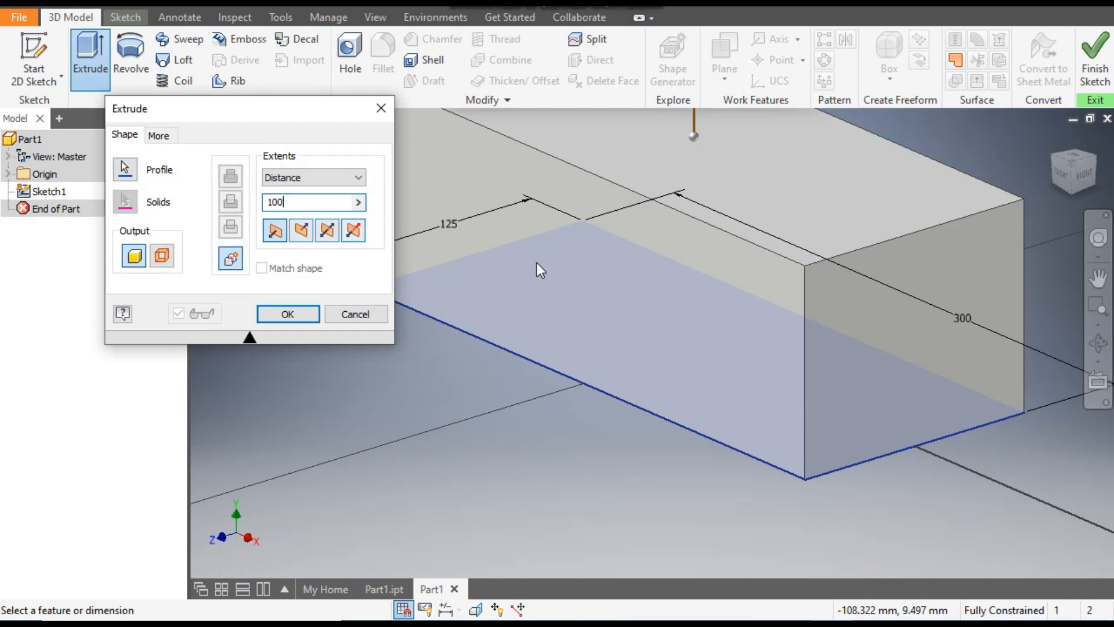
pyautogui.moveTo(537, 263); pyautogui.dragTo(594, 375, button='middle')
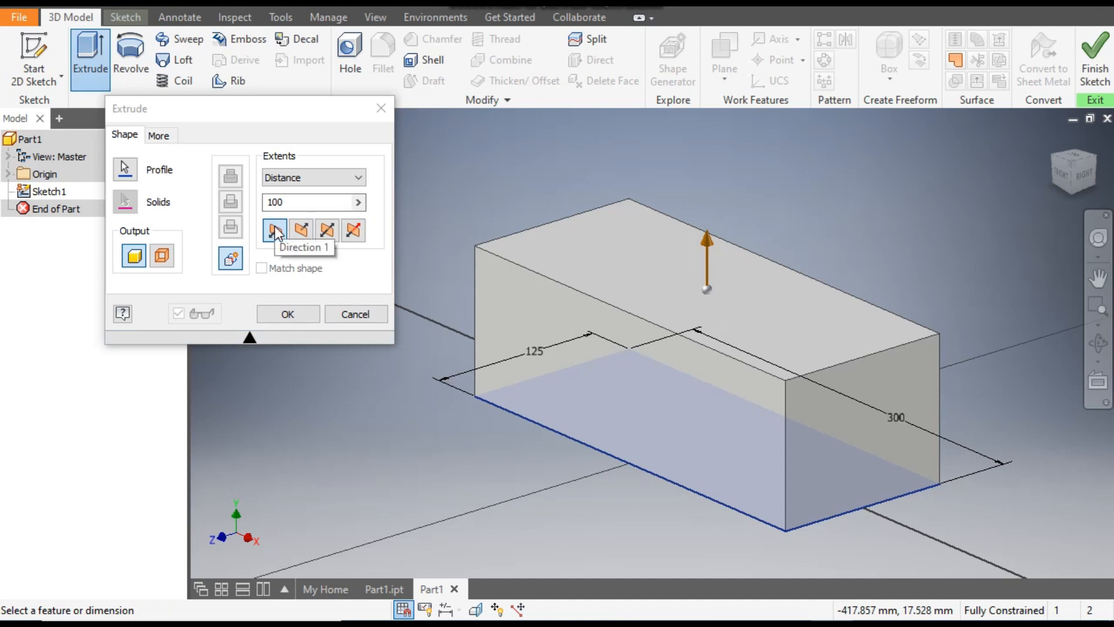
pyautogui.click(296, 312)
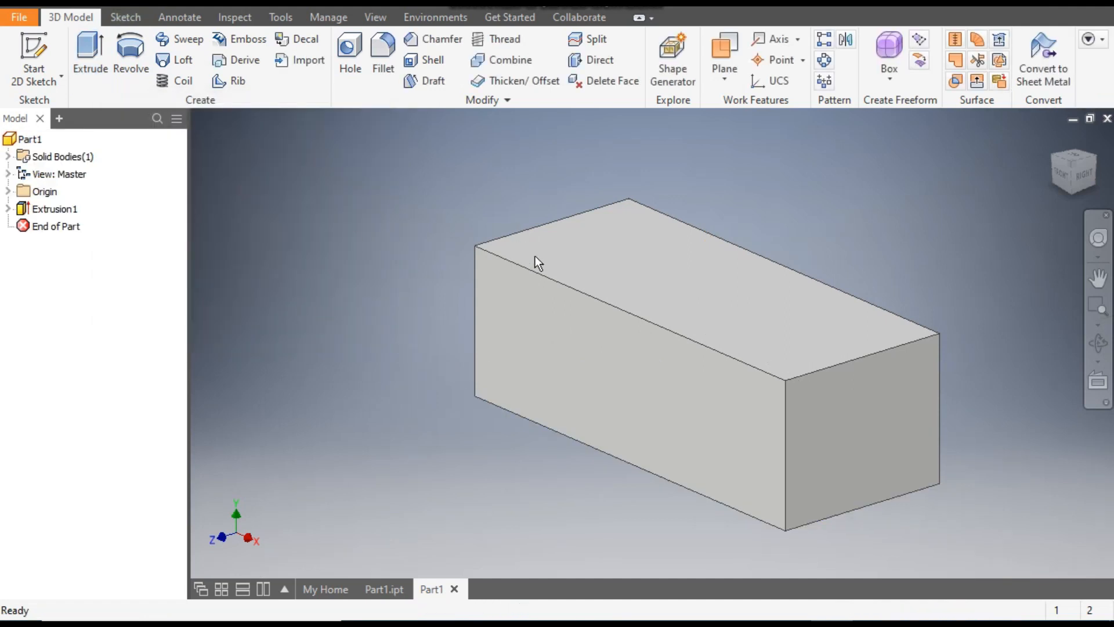
# Start a sketch on the block's top face and draw a two-point rectangle about 239 mm long across its full 125 mm width, from the negative-X end.
pyautogui.click(632, 264)
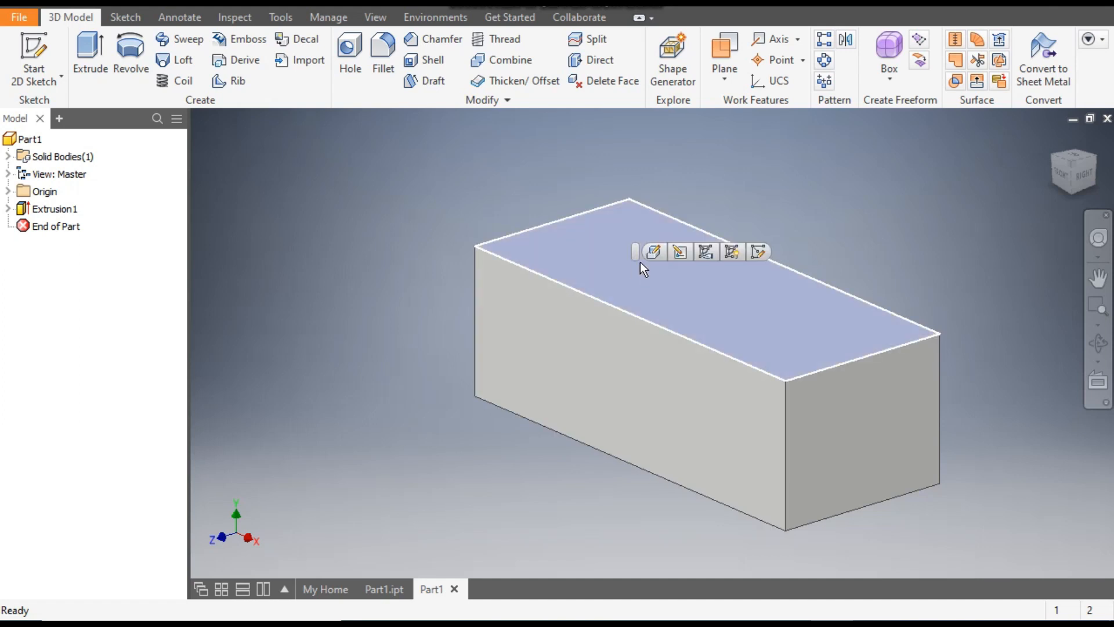
pyautogui.click(763, 256)
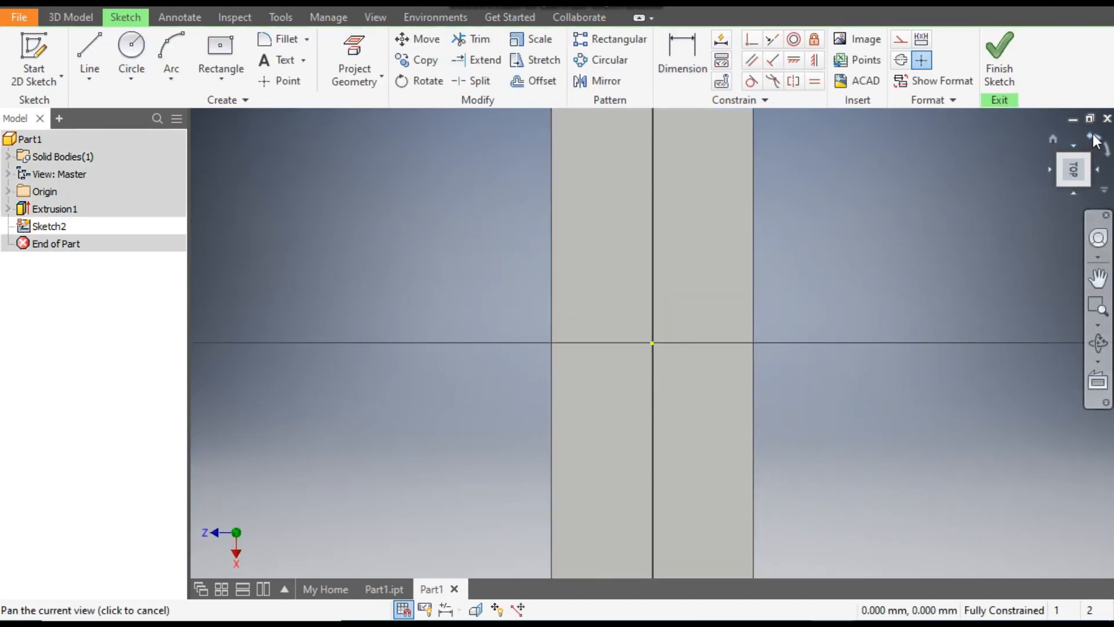
pyautogui.click(1095, 141)
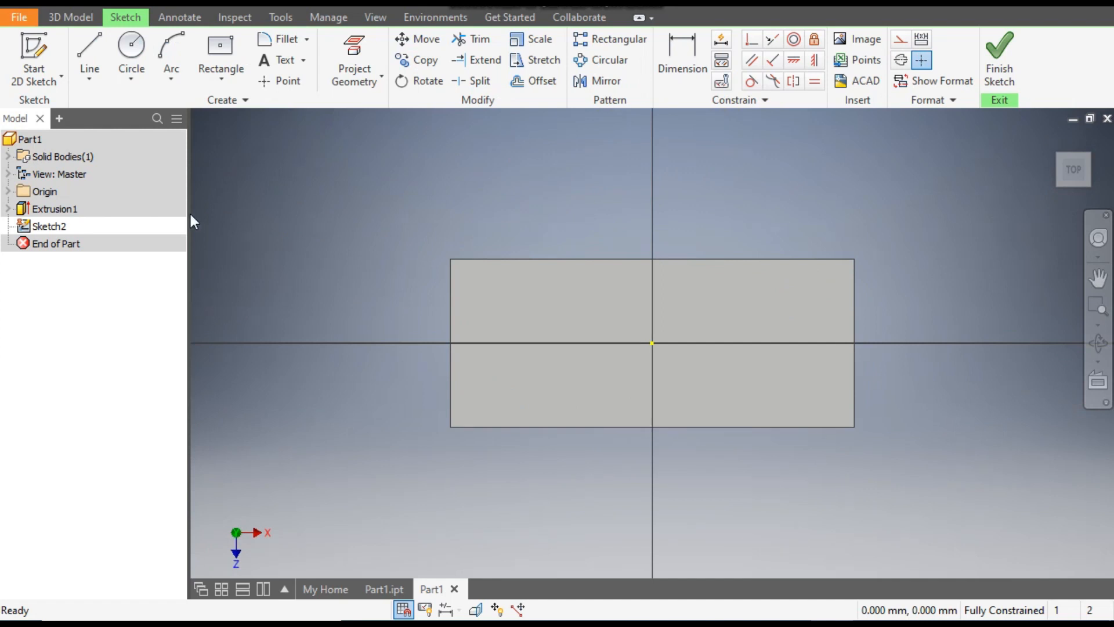
pyautogui.click(219, 83)
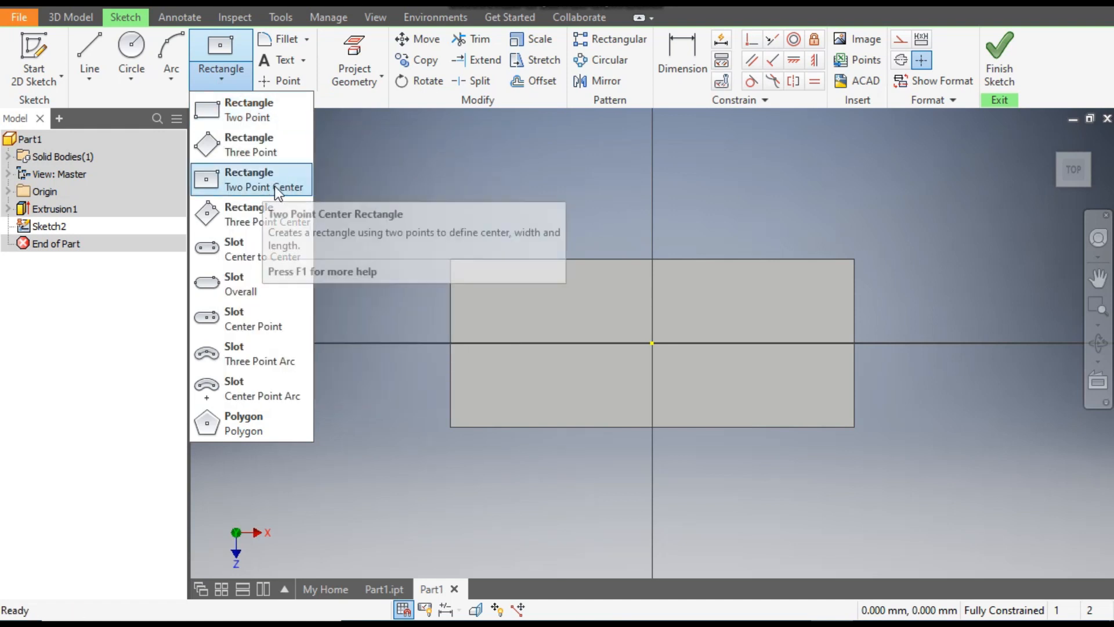
pyautogui.click(264, 116)
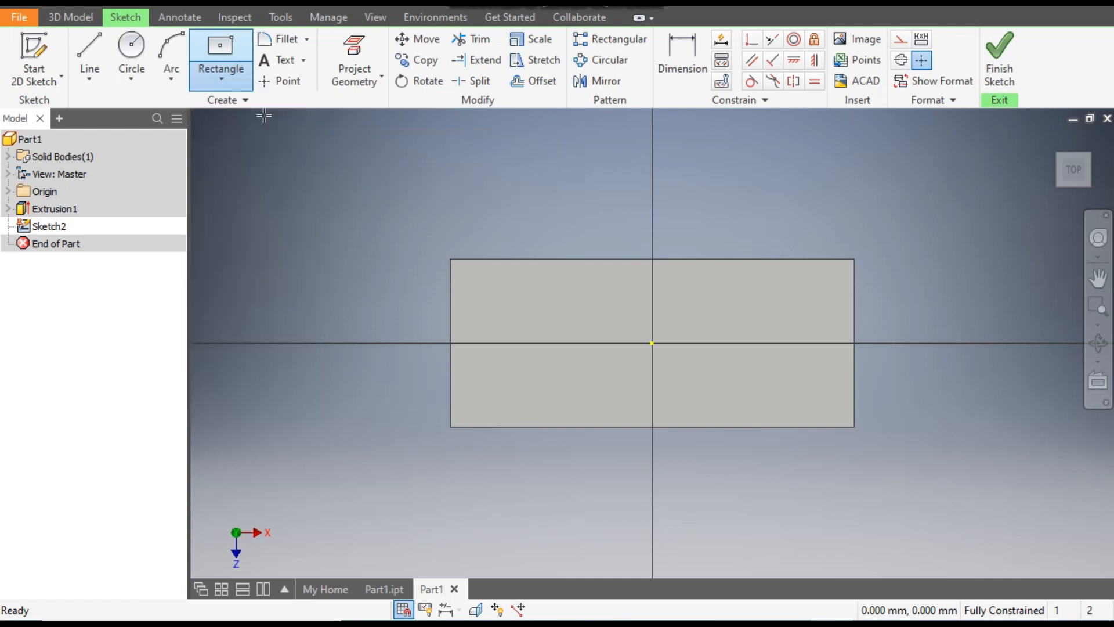
pyautogui.click(451, 260)
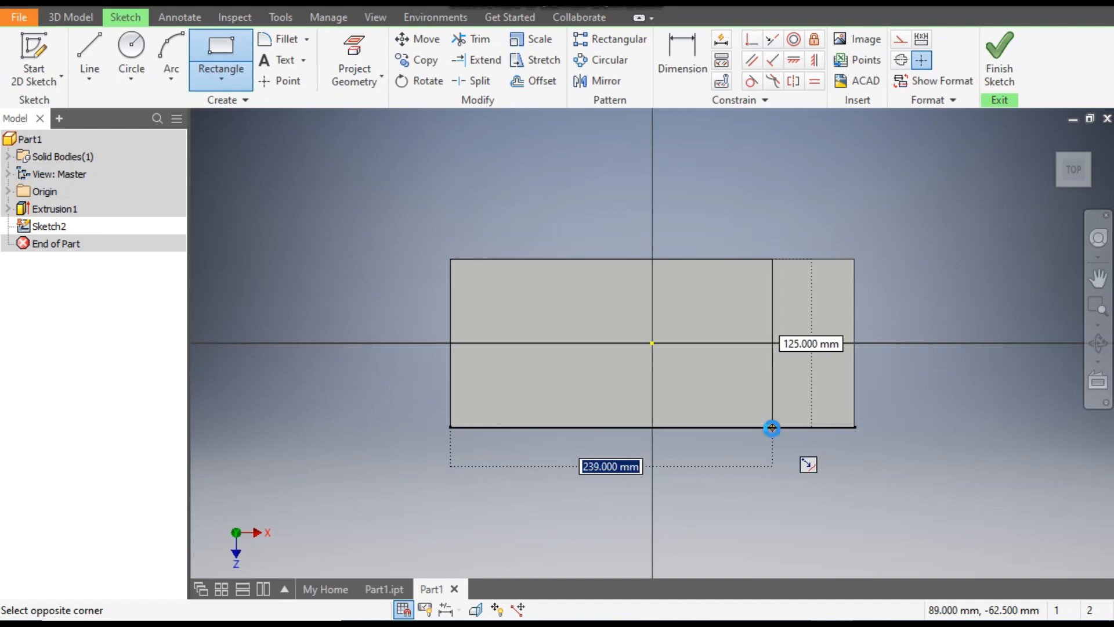
pyautogui.click(772, 427)
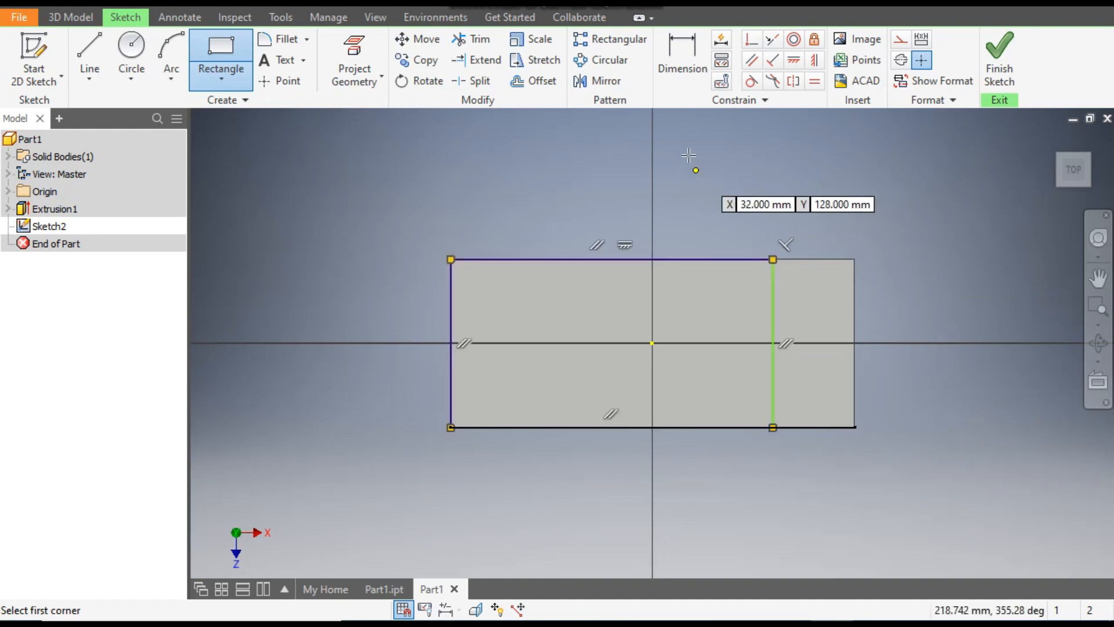
# Dimension the length of the top-face rectangle to 180 mm.
pyautogui.click(681, 61)
pyautogui.click(451, 342)
pyautogui.click(775, 343)
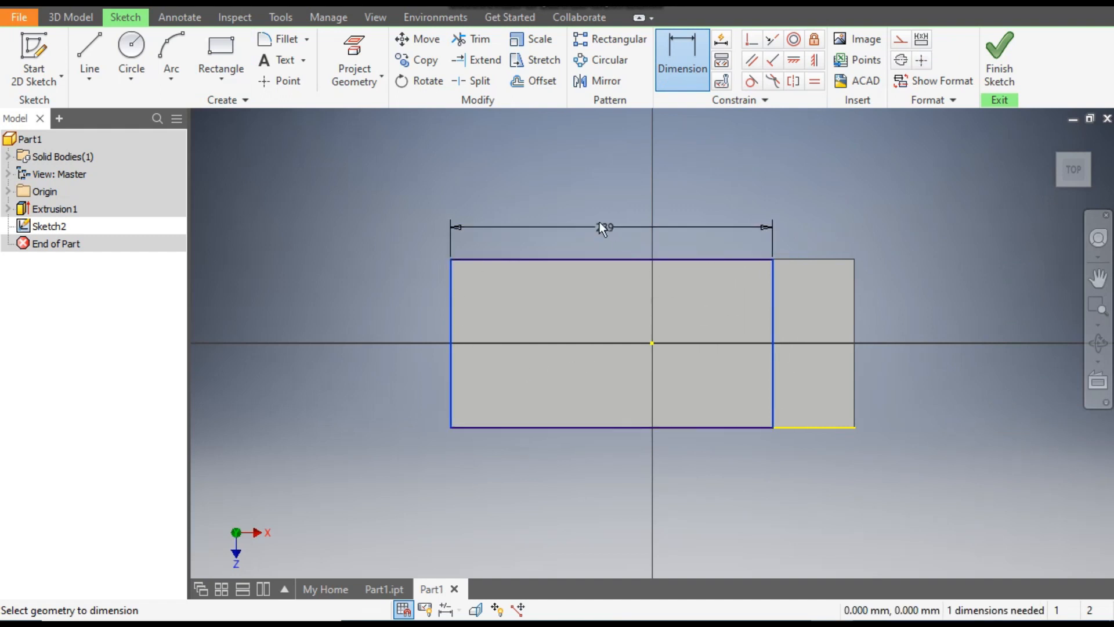
pyautogui.click(576, 199)
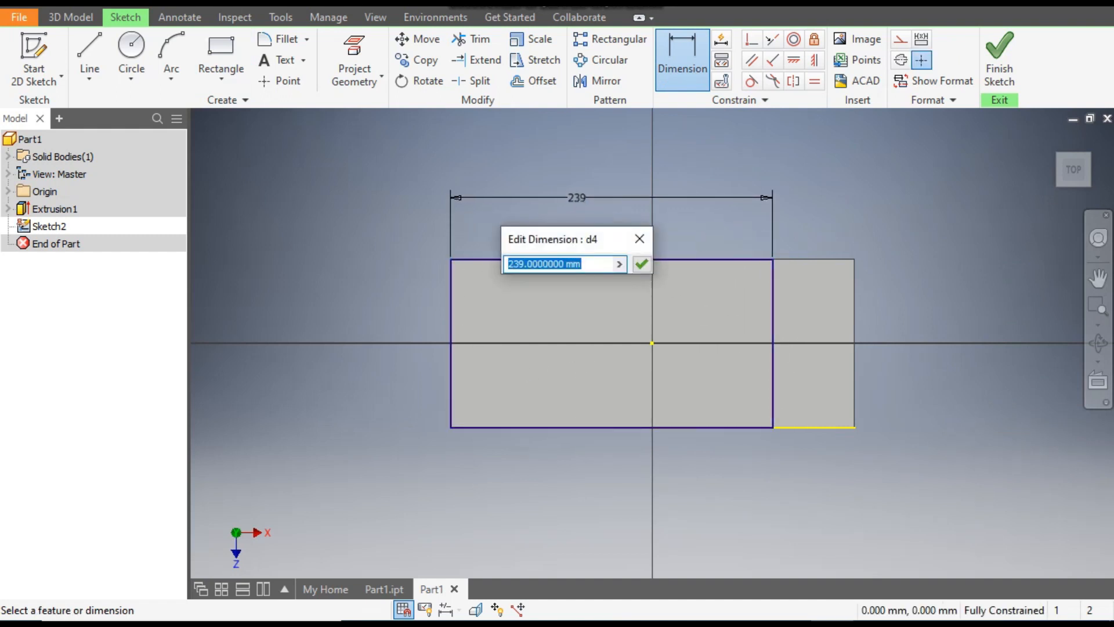
pyautogui.write('180')
pyautogui.press('Return')
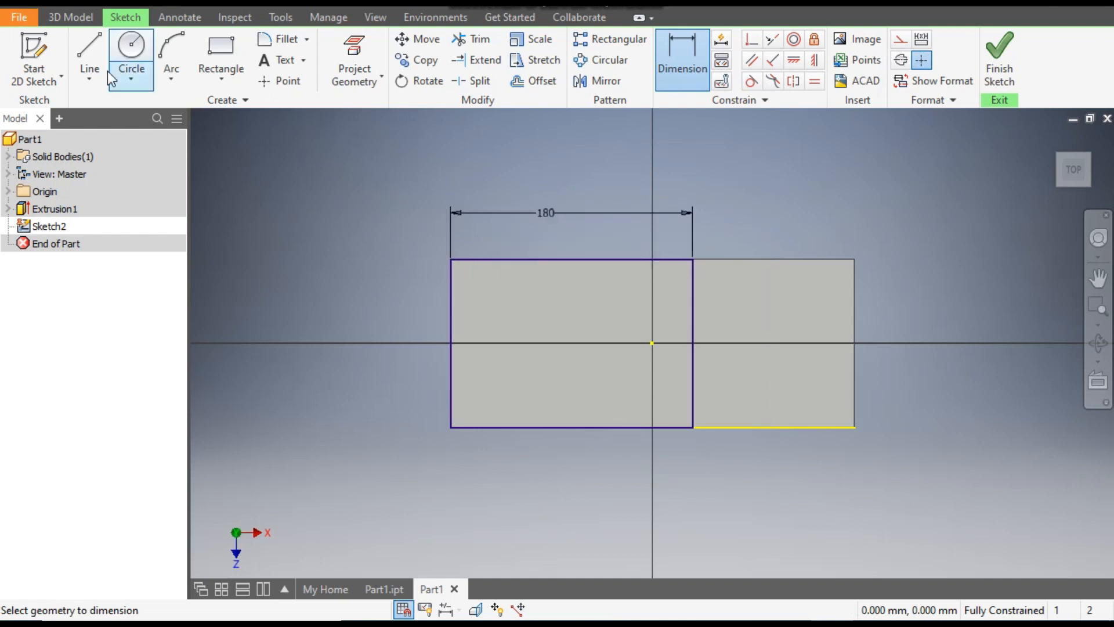
# Cut the 180 mm rectangle 50 mm down into the block with Extrude to form a step.
pyautogui.click(82, 18)
pyautogui.click(89, 51)
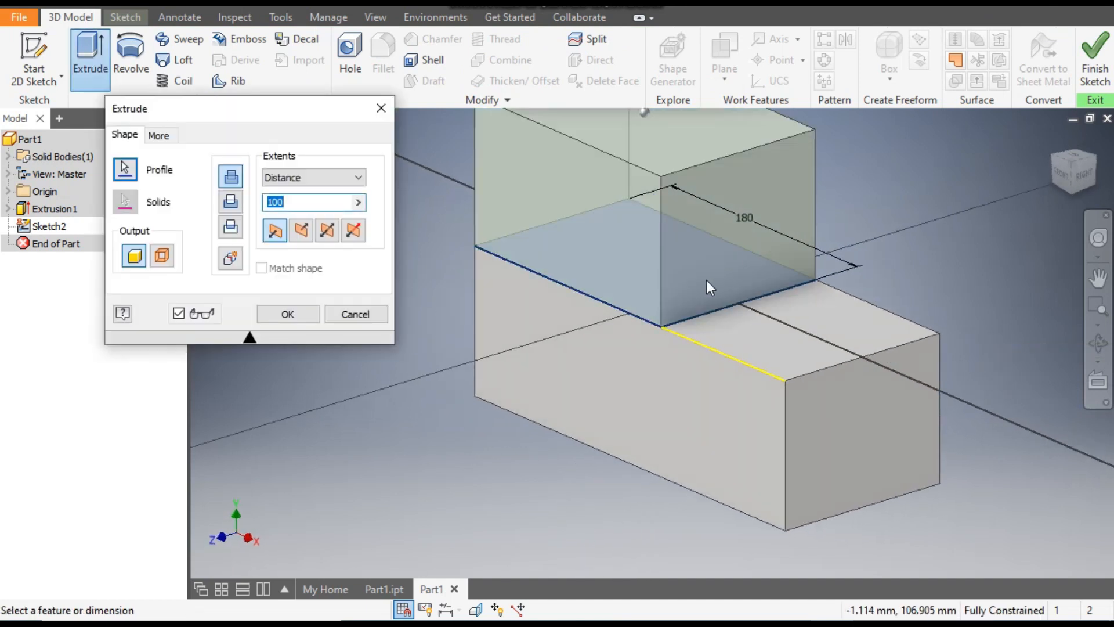
pyautogui.moveTo(713, 286); pyautogui.dragTo(695, 353, button='middle')
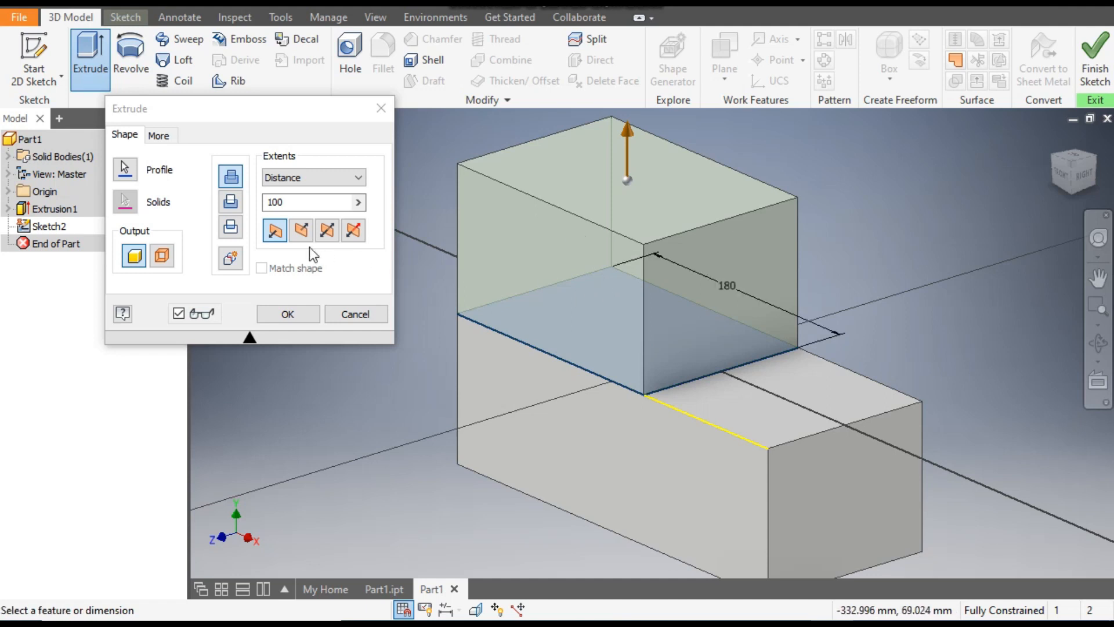
pyautogui.click(237, 202)
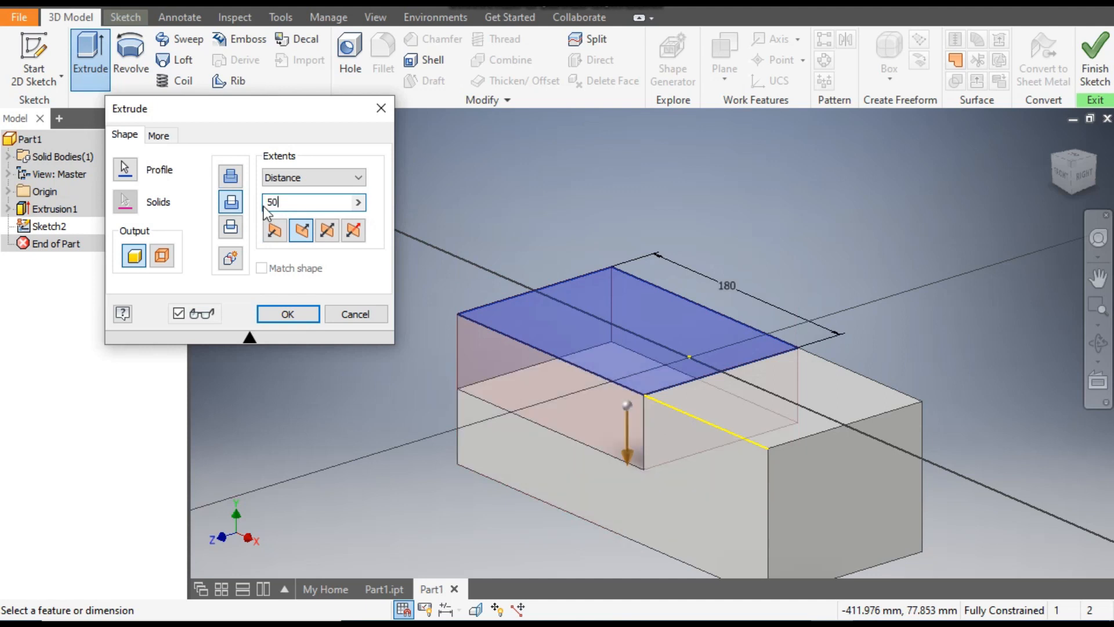
pyautogui.click(293, 315)
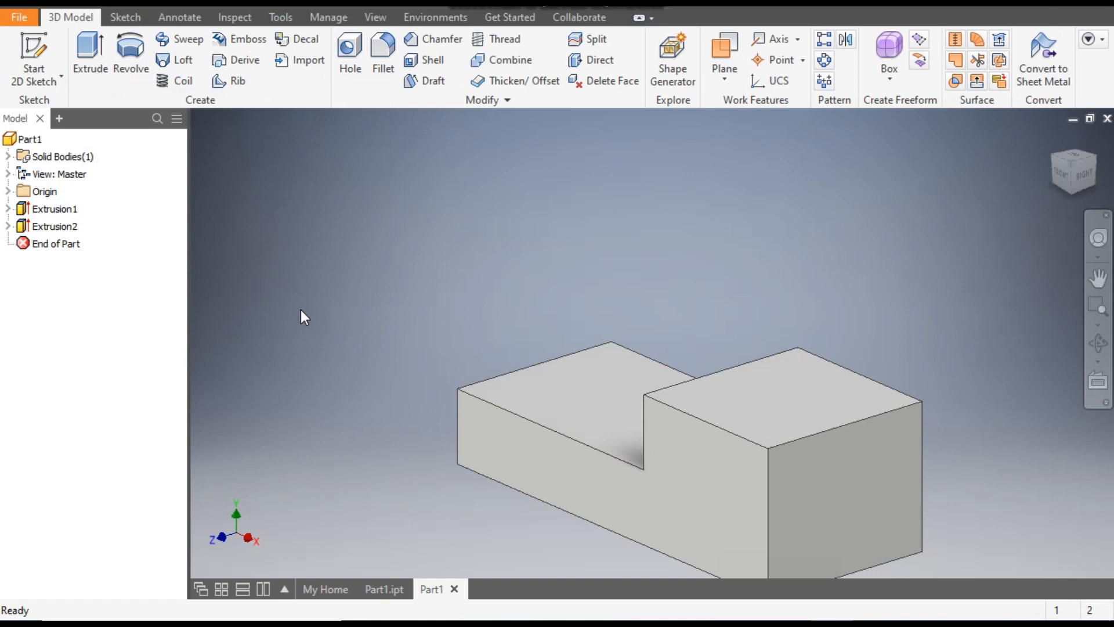
# Draft the vertical step face by 20 degrees with Face Draft, using the upper top face's normal as the pull direction.
pyautogui.click(1050, 156)
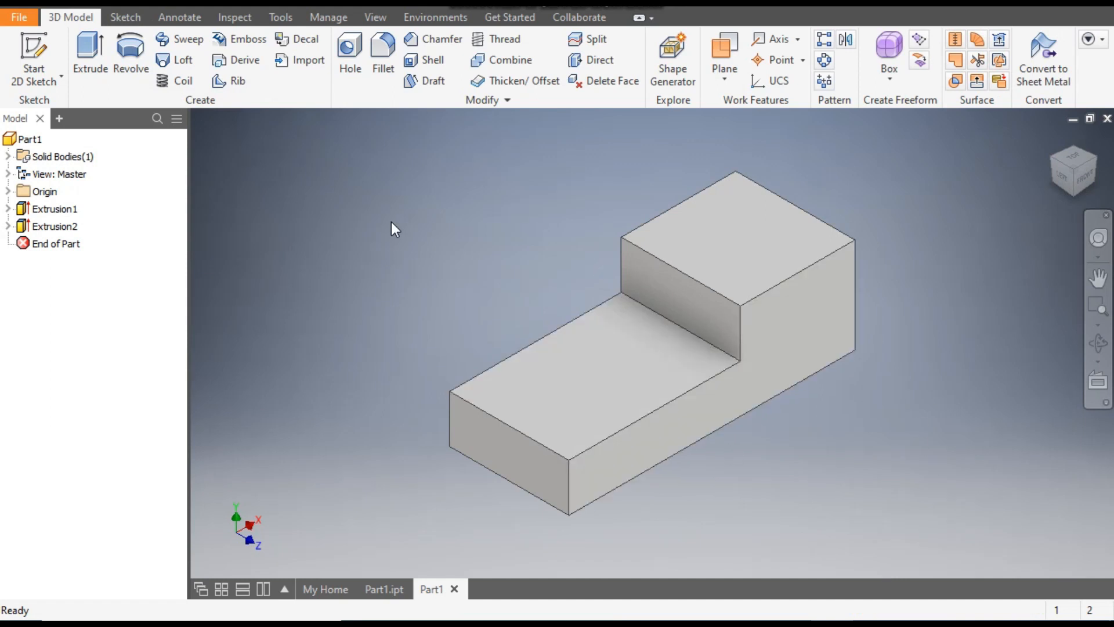
pyautogui.click(424, 82)
pyautogui.moveTo(508, 261); pyautogui.dragTo(389, 250, button='middle')
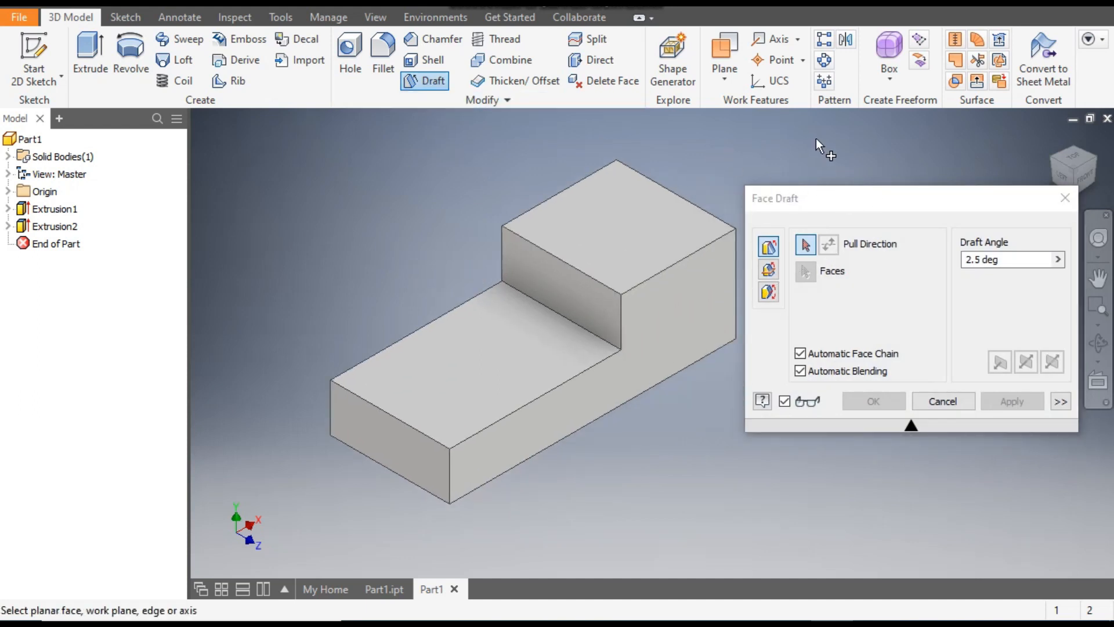
pyautogui.click(616, 233)
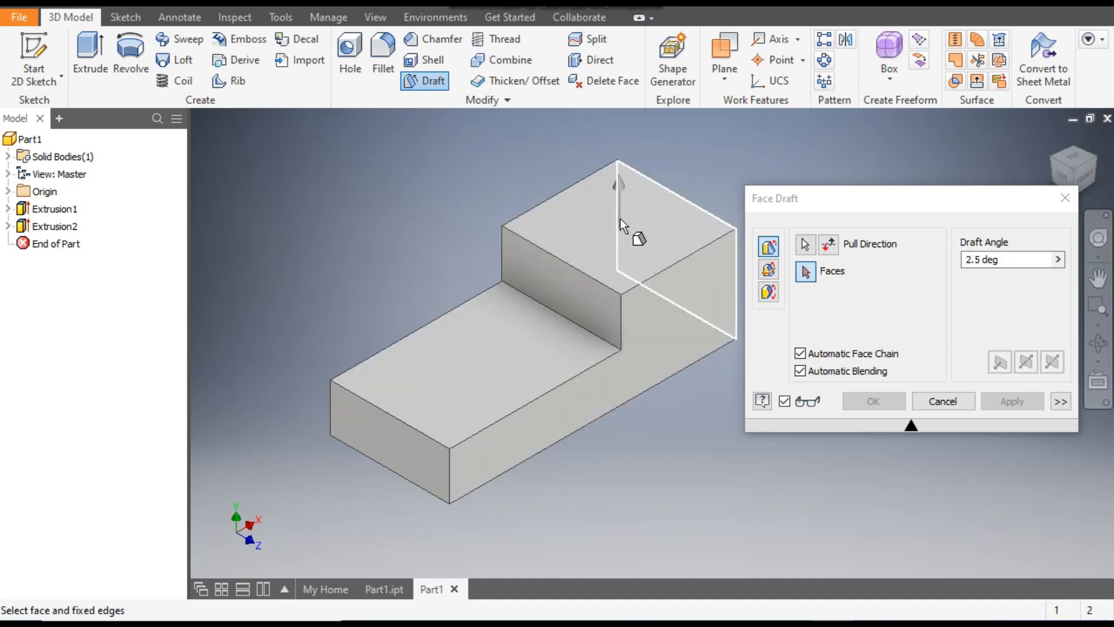
pyautogui.click(593, 301)
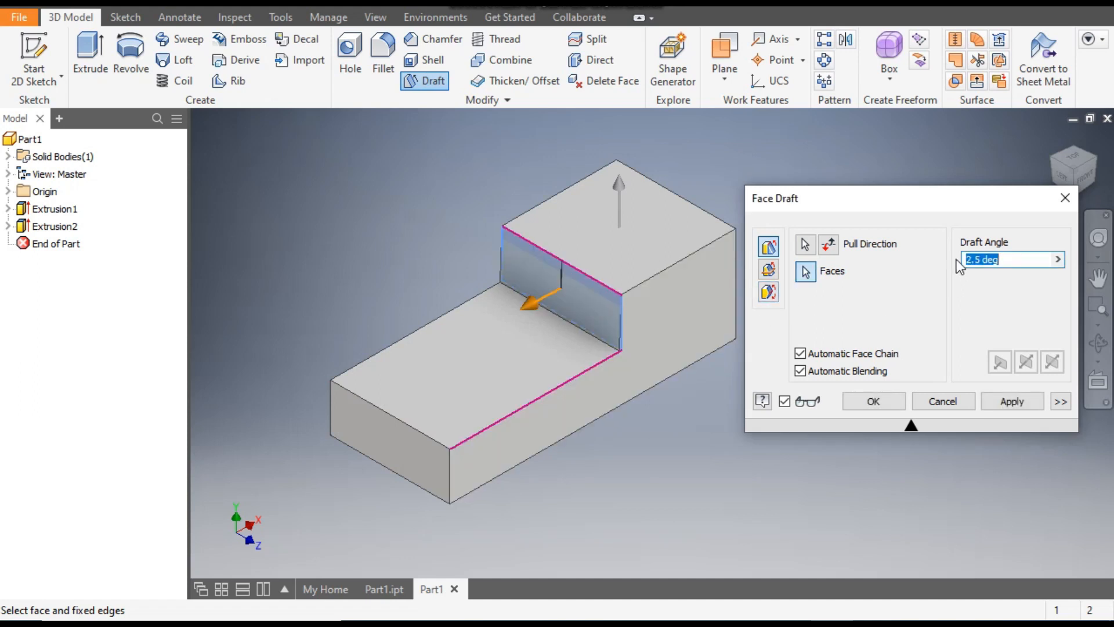
pyautogui.write('20')
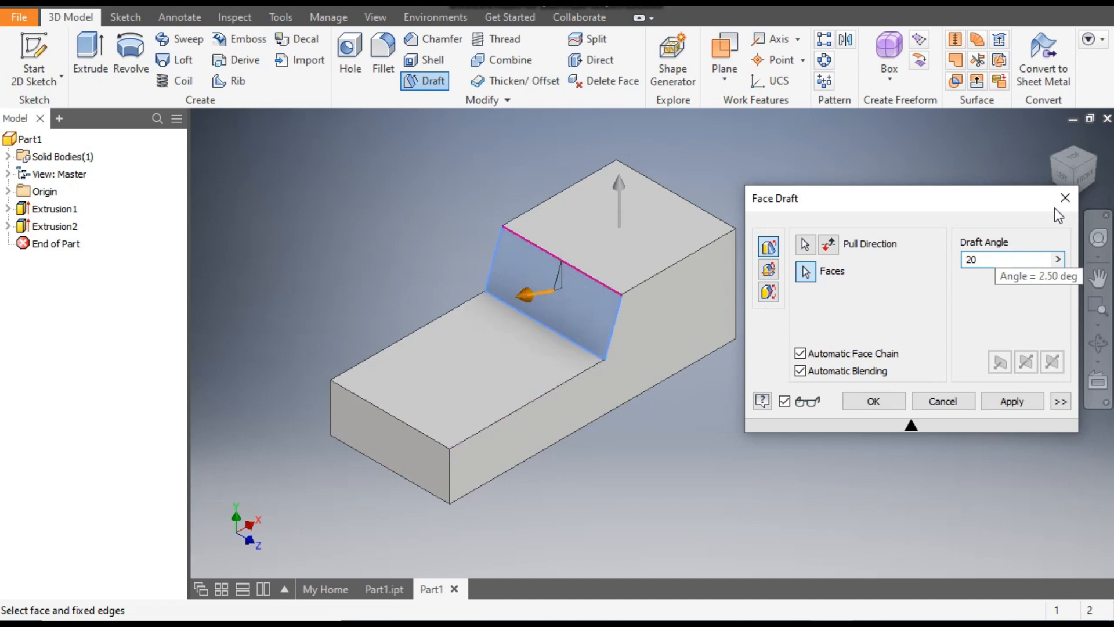
pyautogui.click(1079, 179)
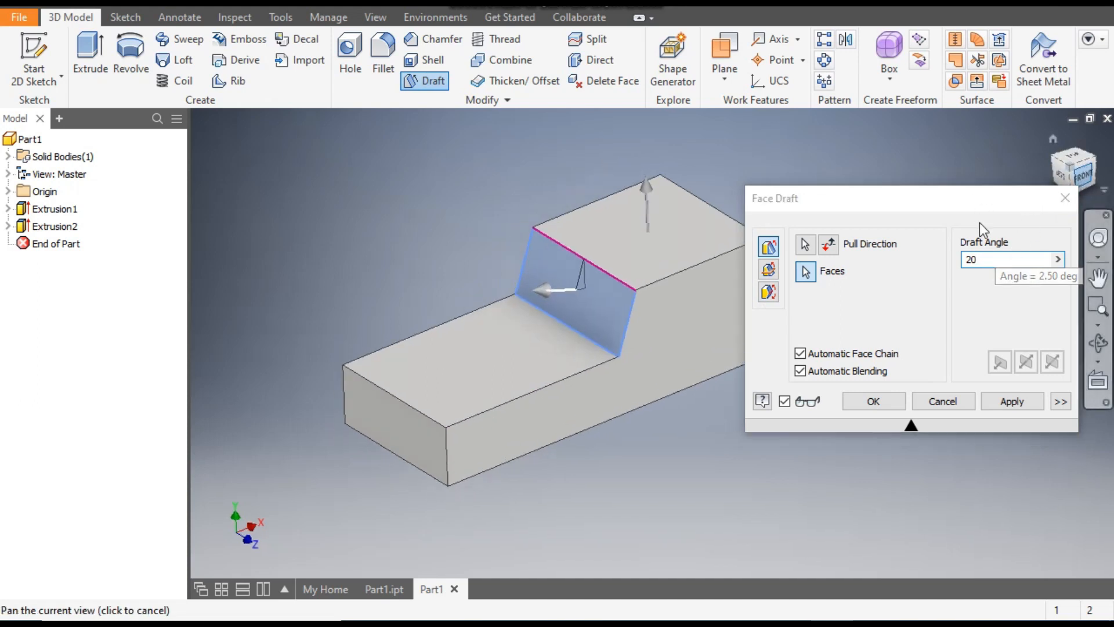
pyautogui.moveTo(516, 246); pyautogui.dragTo(511, 237, button='middle')
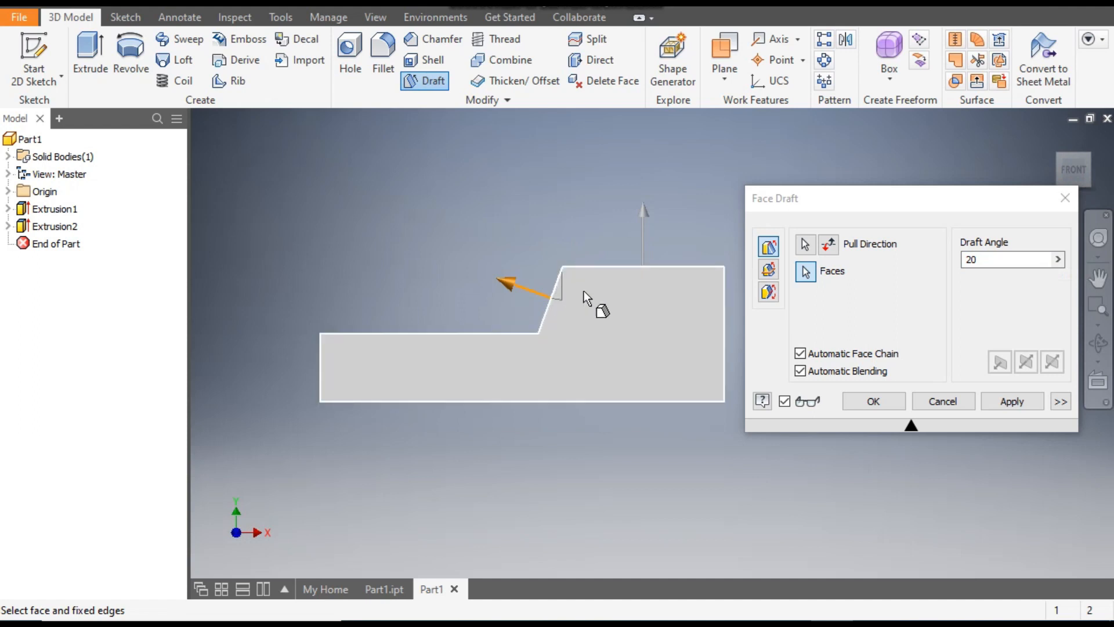
pyautogui.click(1000, 398)
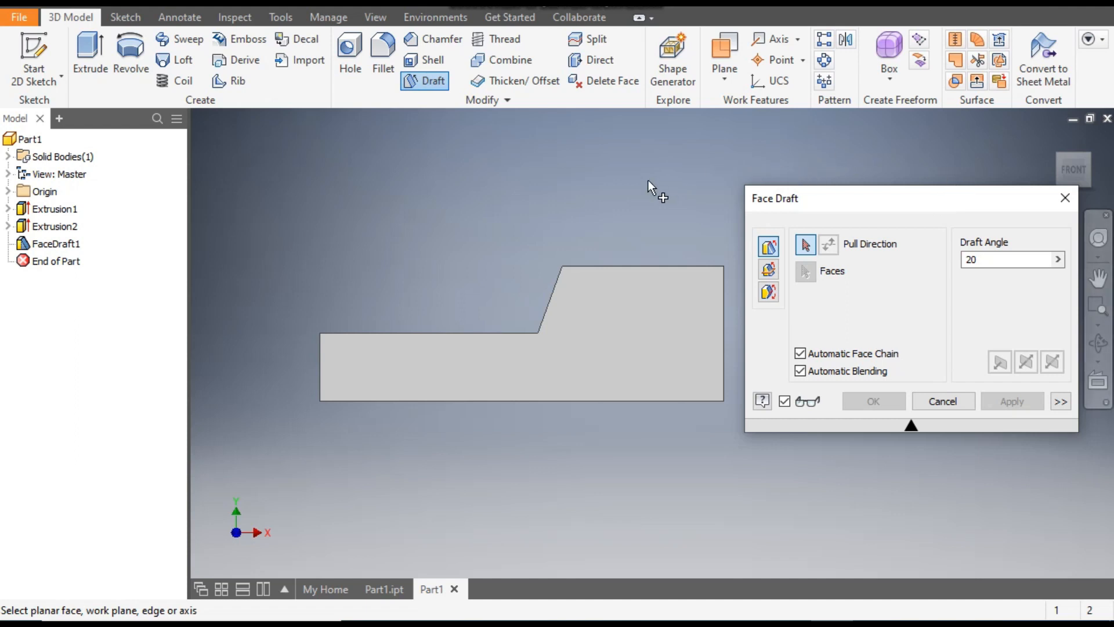
pyautogui.keyDown('shift'); pyautogui.moveTo(643, 179); pyautogui.dragTo(695, 204, button='middle'); pyautogui.keyUp('shift')
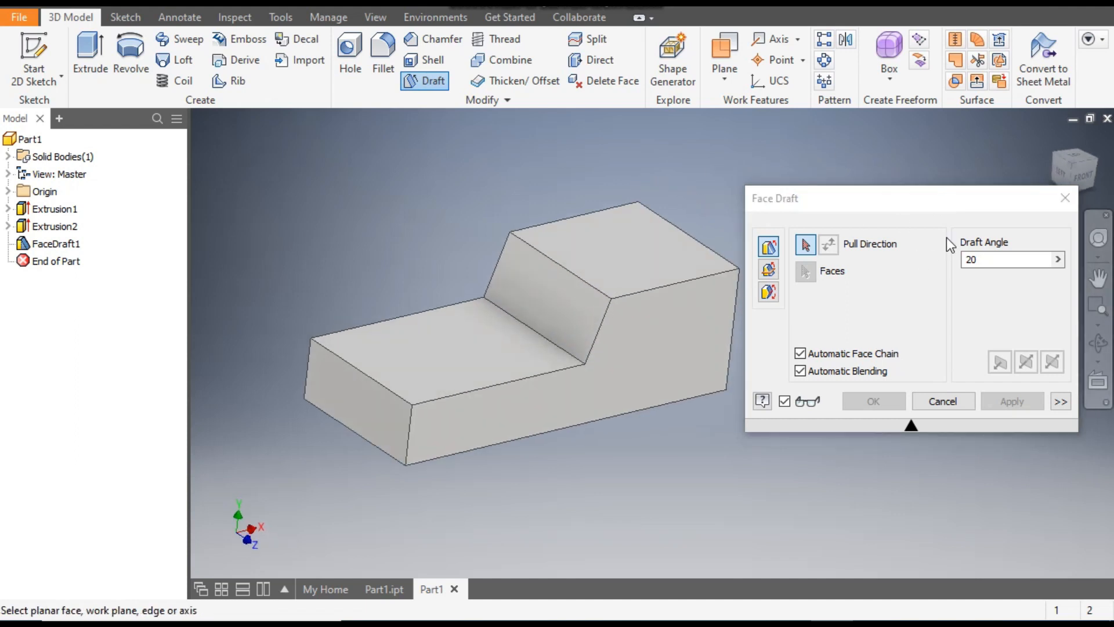
pyautogui.click(1059, 199)
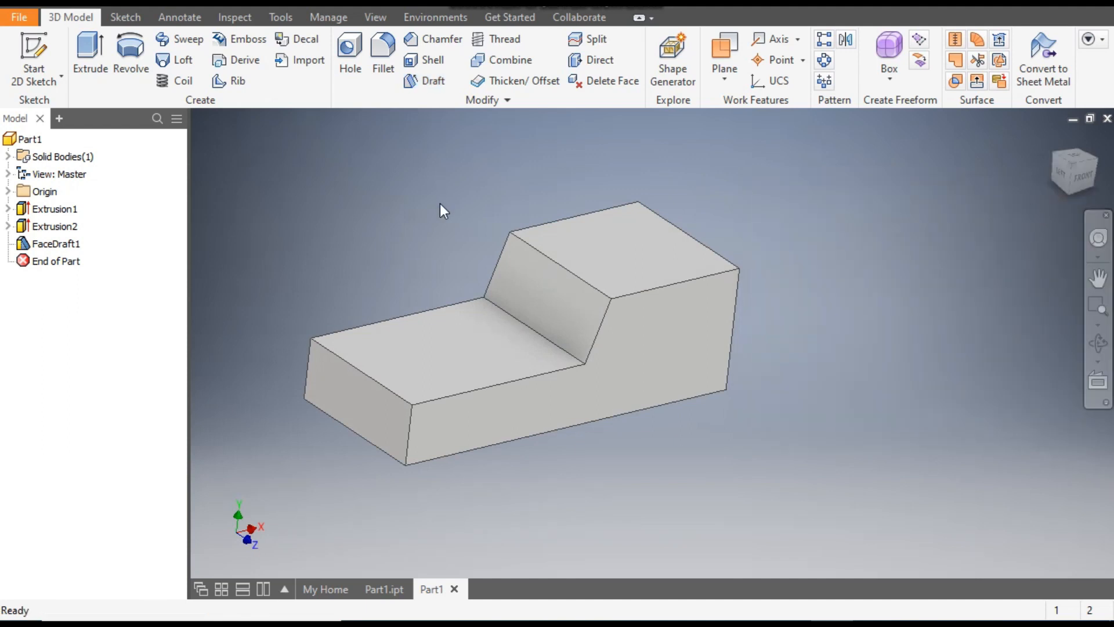
# Set up a fixed-plane face draft of 10 degrees with the block's bottom face as the fixed plane.
pyautogui.click(427, 84)
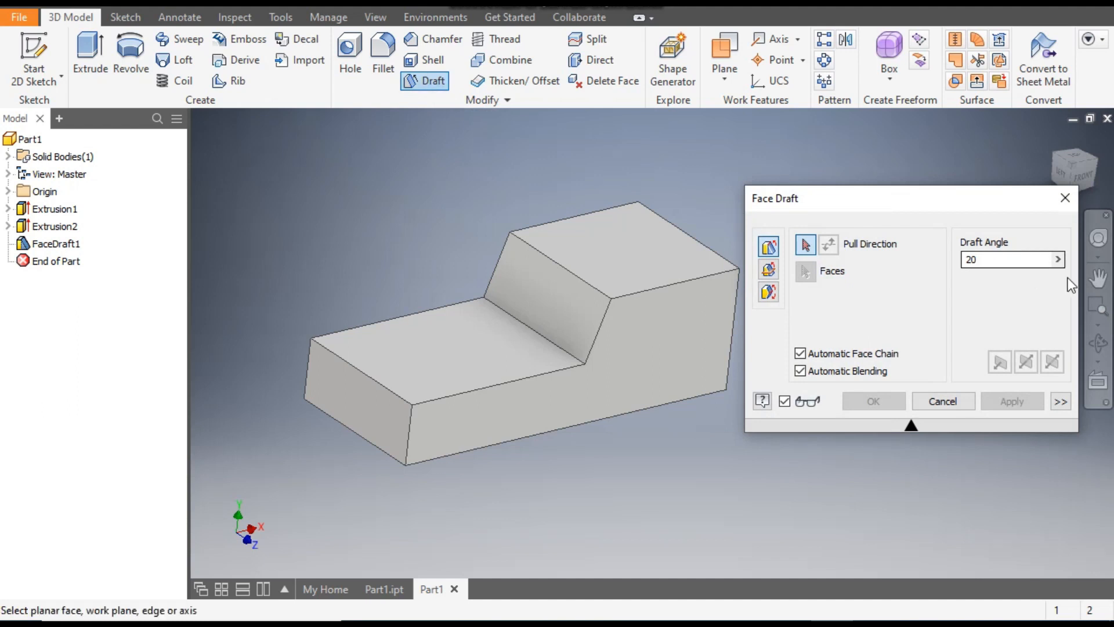
pyautogui.moveTo(986, 260); pyautogui.dragTo(963, 261)
pyautogui.write('10')
pyautogui.click(771, 271)
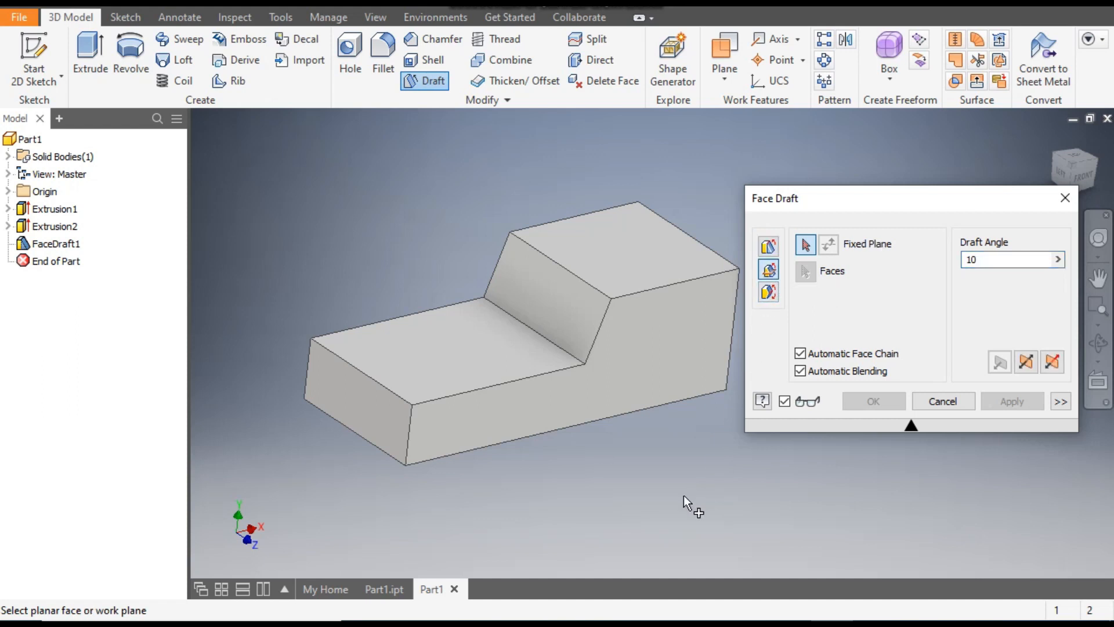
pyautogui.keyDown('shift'); pyautogui.moveTo(638, 535); pyautogui.dragTo(581, 467, button='middle'); pyautogui.keyUp('shift')
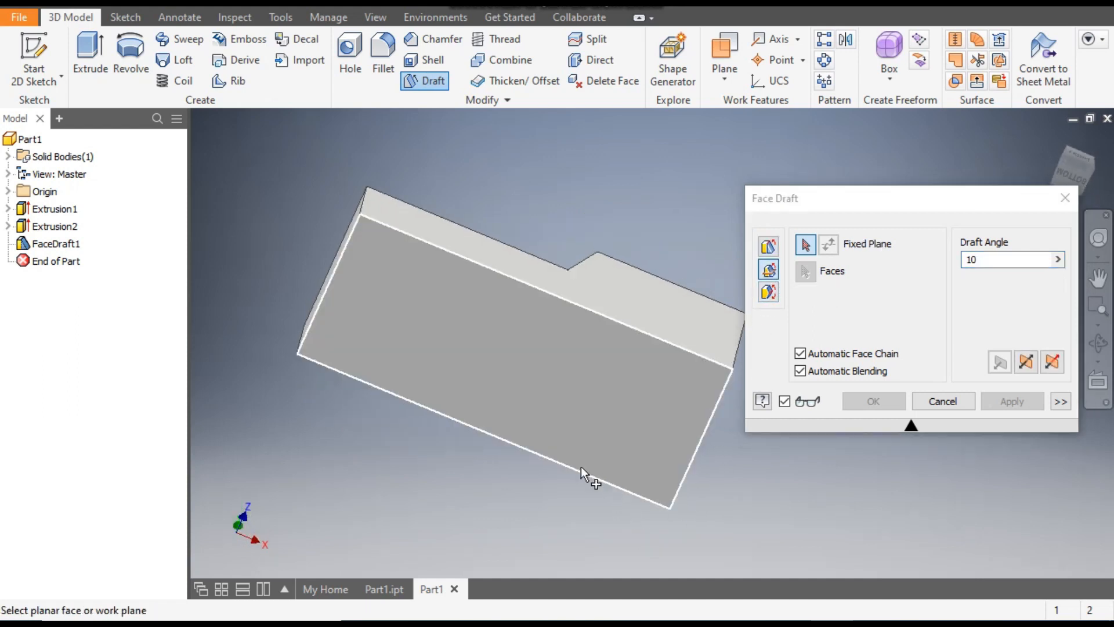
pyautogui.click(582, 371)
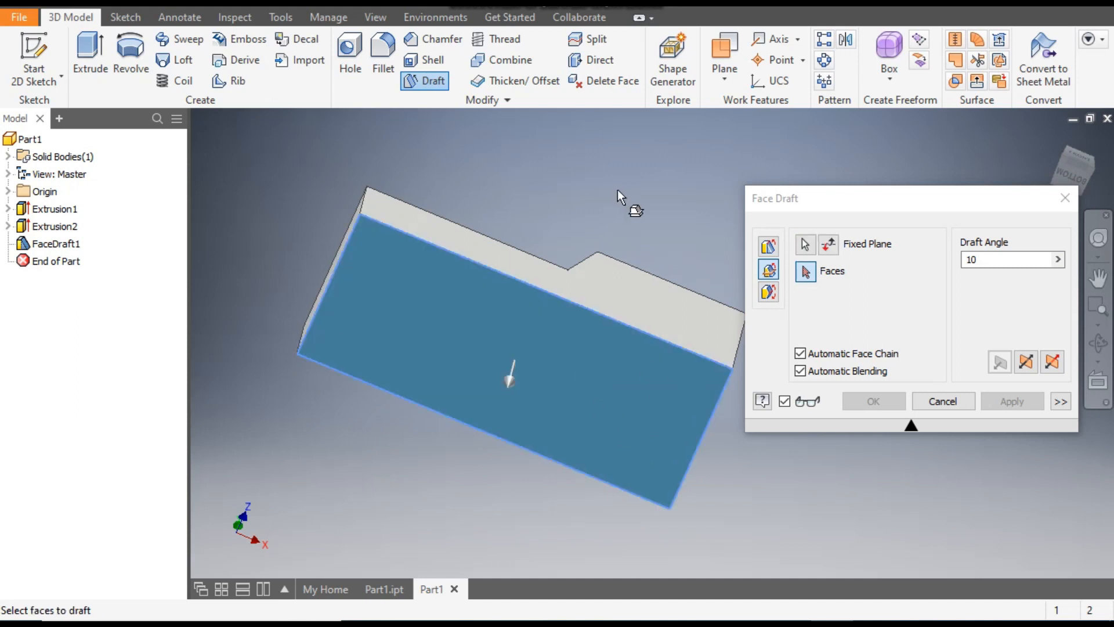
# Add the long positive-Z side face to the draft and reverse the direction so it tapers inward toward the top.
pyautogui.keyDown('shift'); pyautogui.moveTo(621, 189); pyautogui.dragTo(754, 280, button='middle'); pyautogui.keyUp('shift')
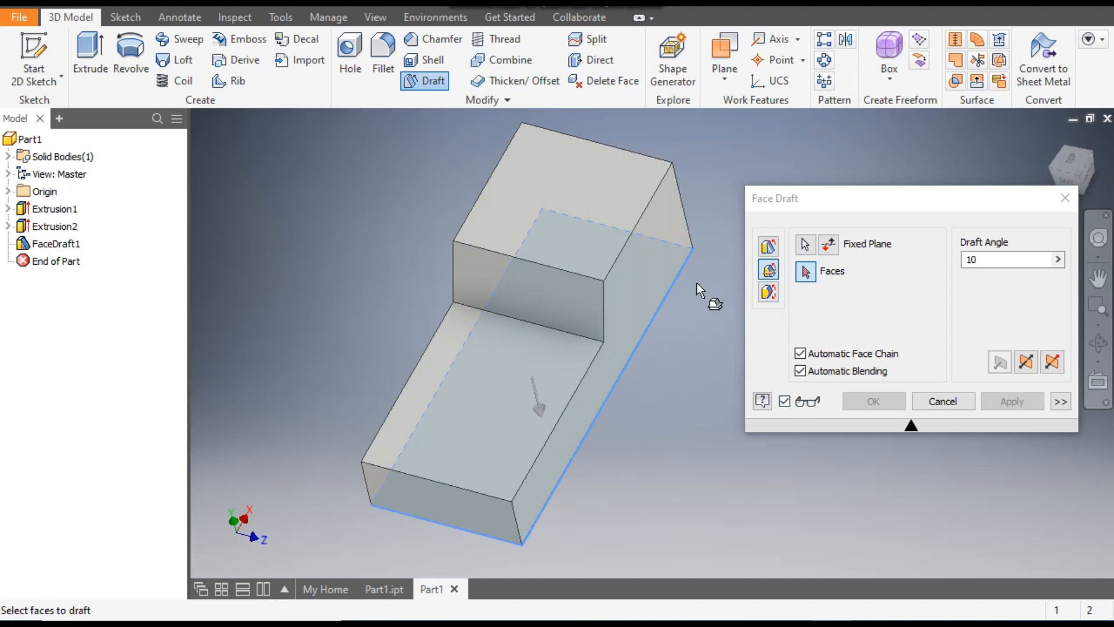
pyautogui.click(650, 251)
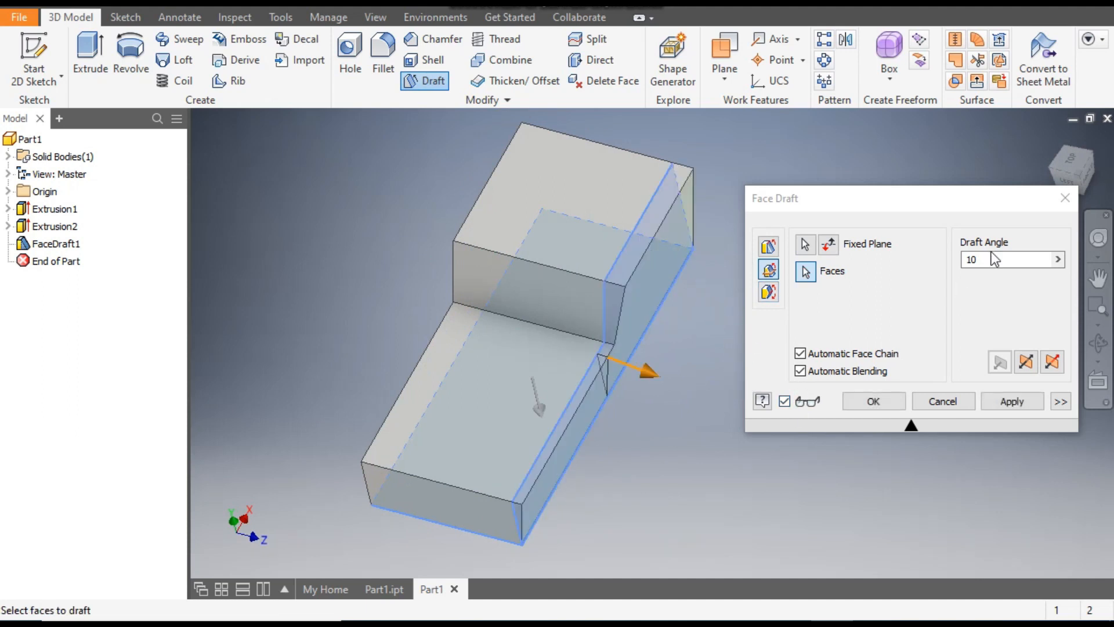
pyautogui.click(1065, 178)
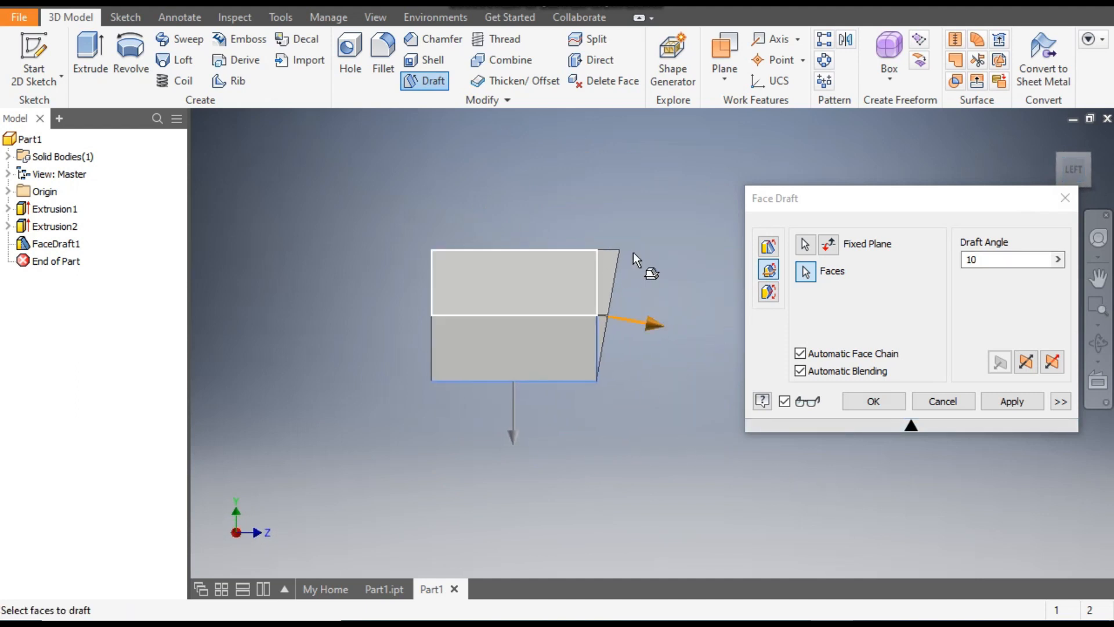
pyautogui.click(831, 244)
pyautogui.click(829, 244)
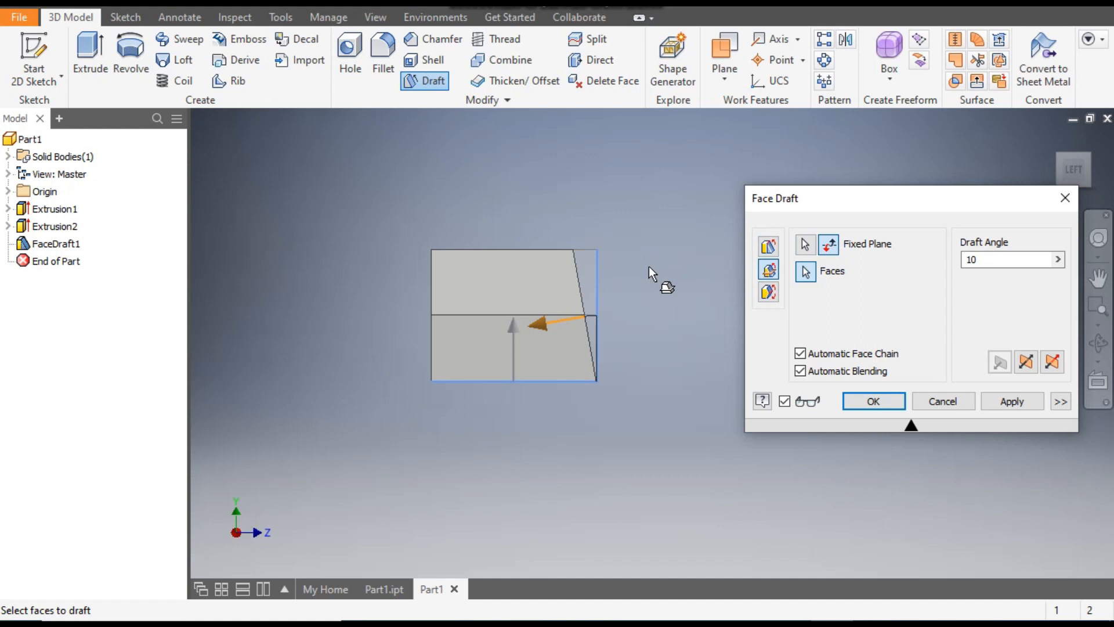
# Add the opposite long side and both end faces to the 10 degree draft and apply it.
pyautogui.keyDown('shift'); pyautogui.moveTo(621, 316); pyautogui.dragTo(681, 319, button='middle'); pyautogui.keyUp('shift')
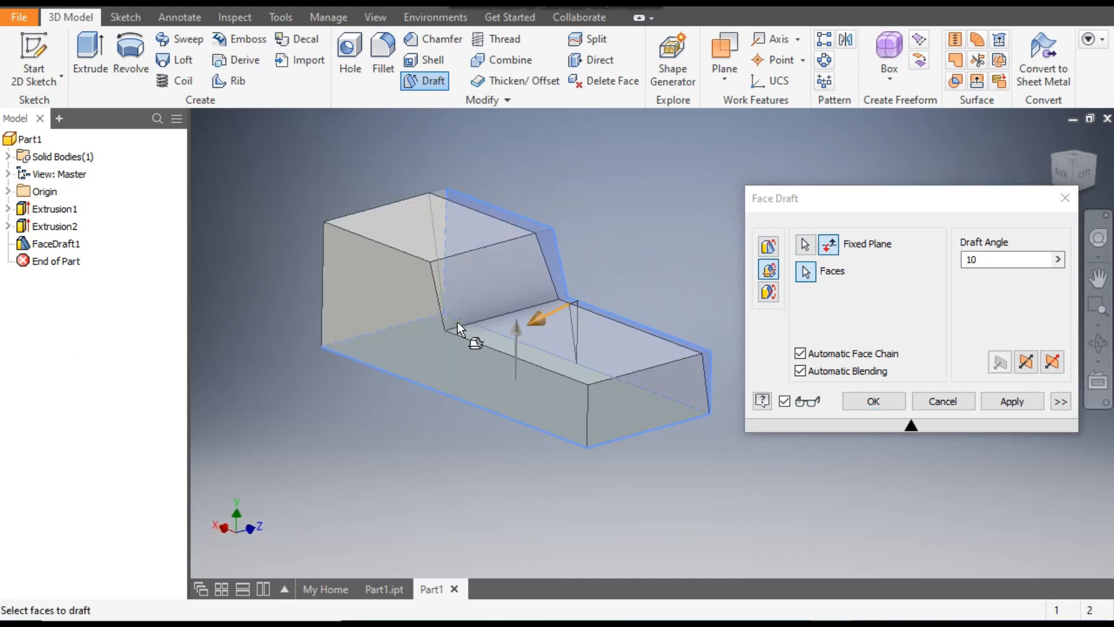
pyautogui.click(357, 275)
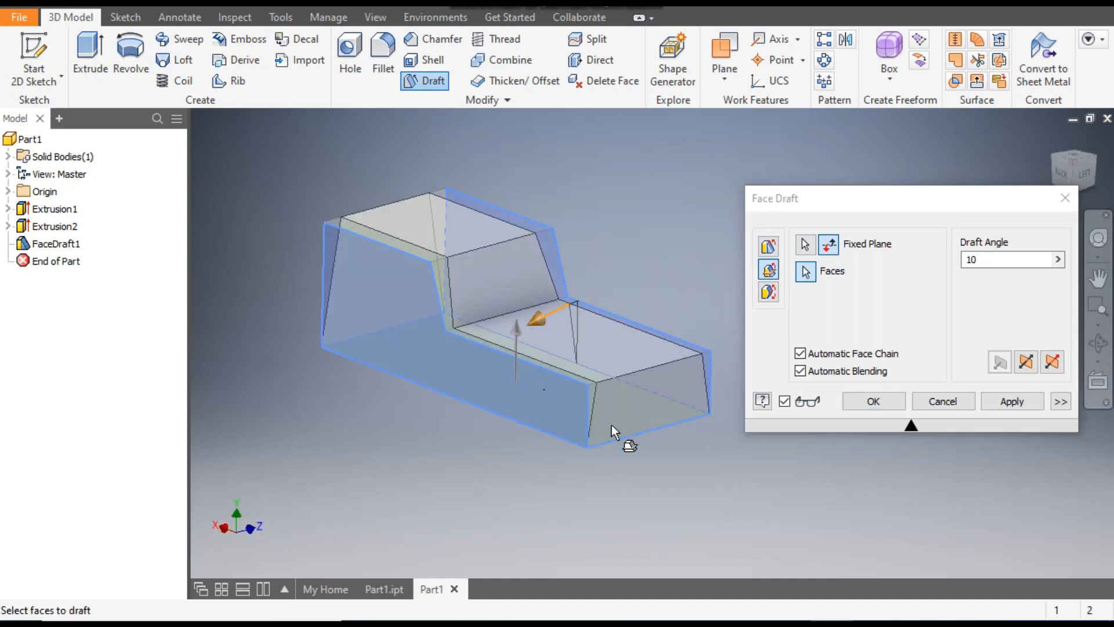
pyautogui.click(634, 404)
pyautogui.keyDown('shift'); pyautogui.moveTo(573, 479); pyautogui.dragTo(549, 436, button='middle'); pyautogui.keyUp('shift')
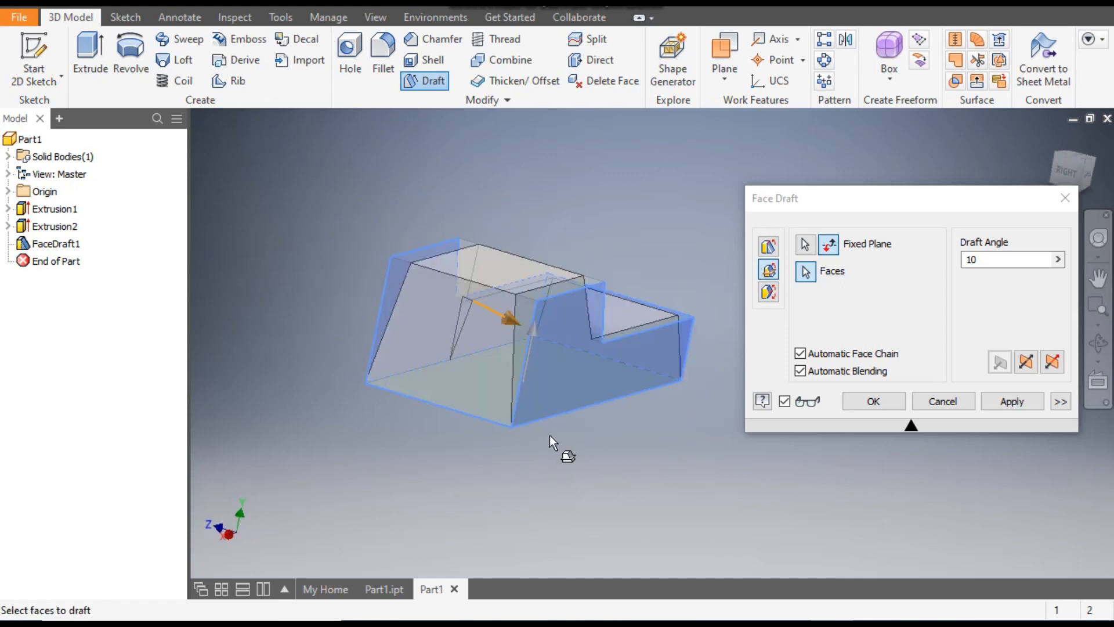
pyautogui.click(468, 351)
pyautogui.moveTo(618, 411); pyautogui.dragTo(472, 415)
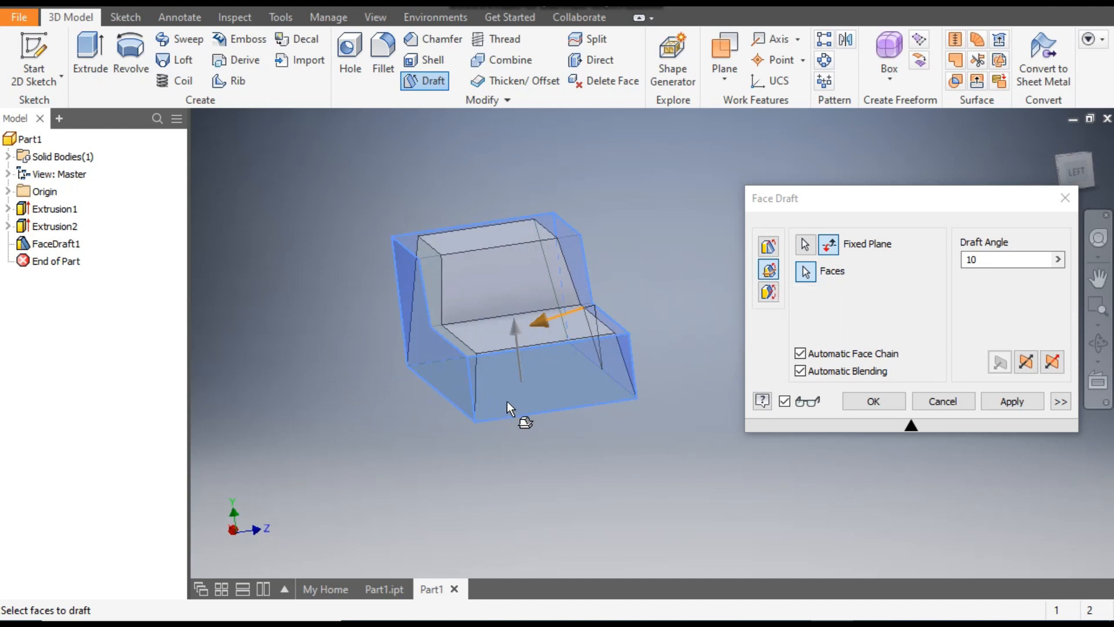
pyautogui.scroll(5, 378, 235)
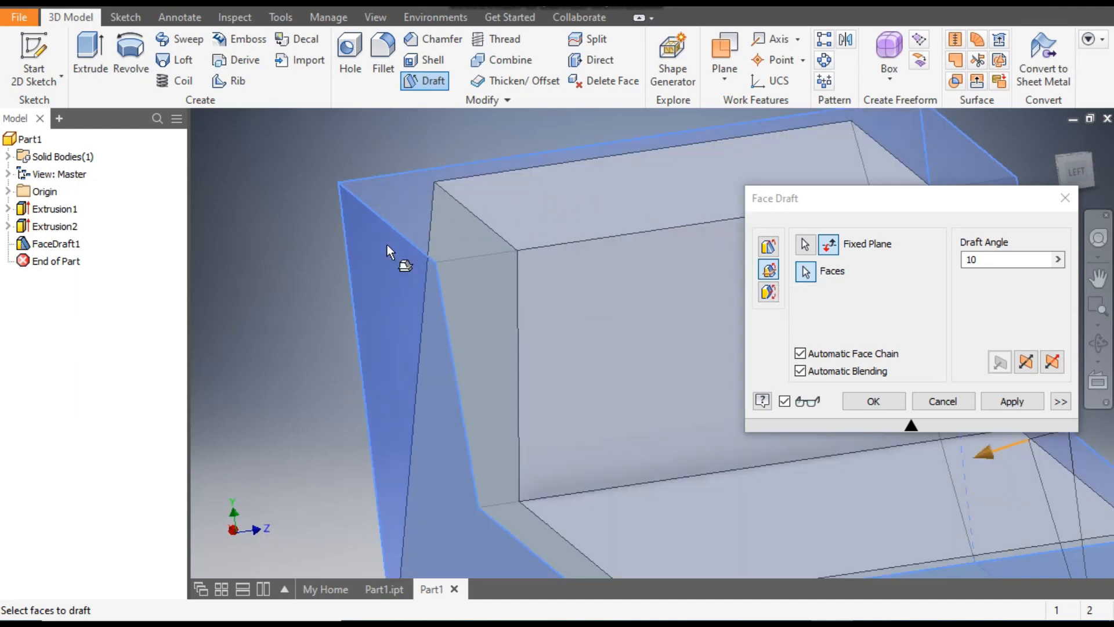
pyautogui.scroll(-5, 396, 231)
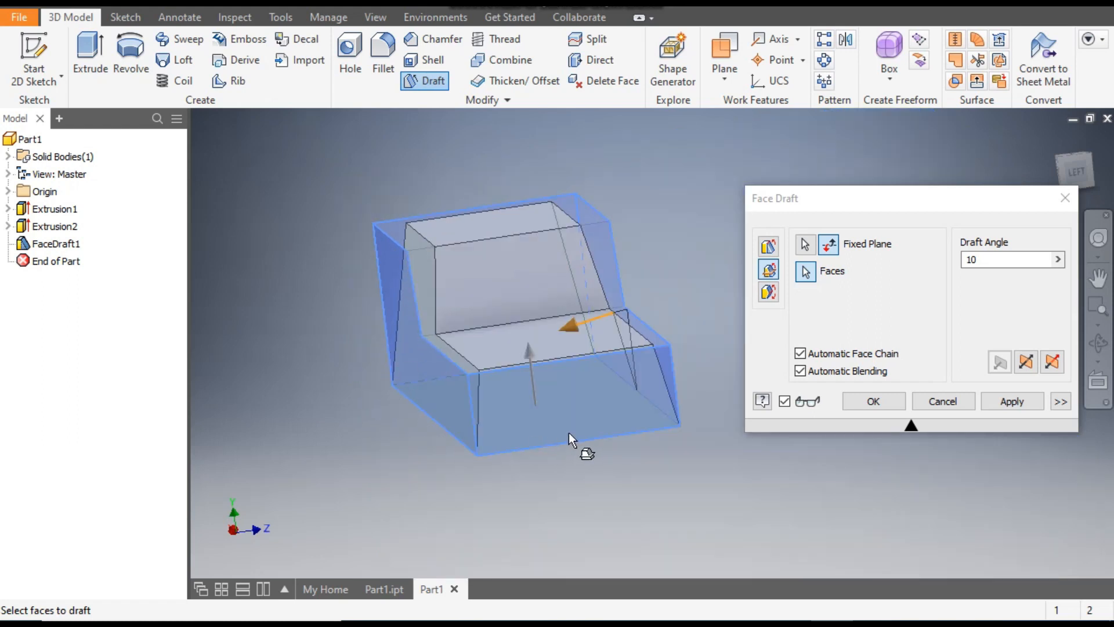
pyautogui.click(1007, 402)
pyautogui.click(1068, 199)
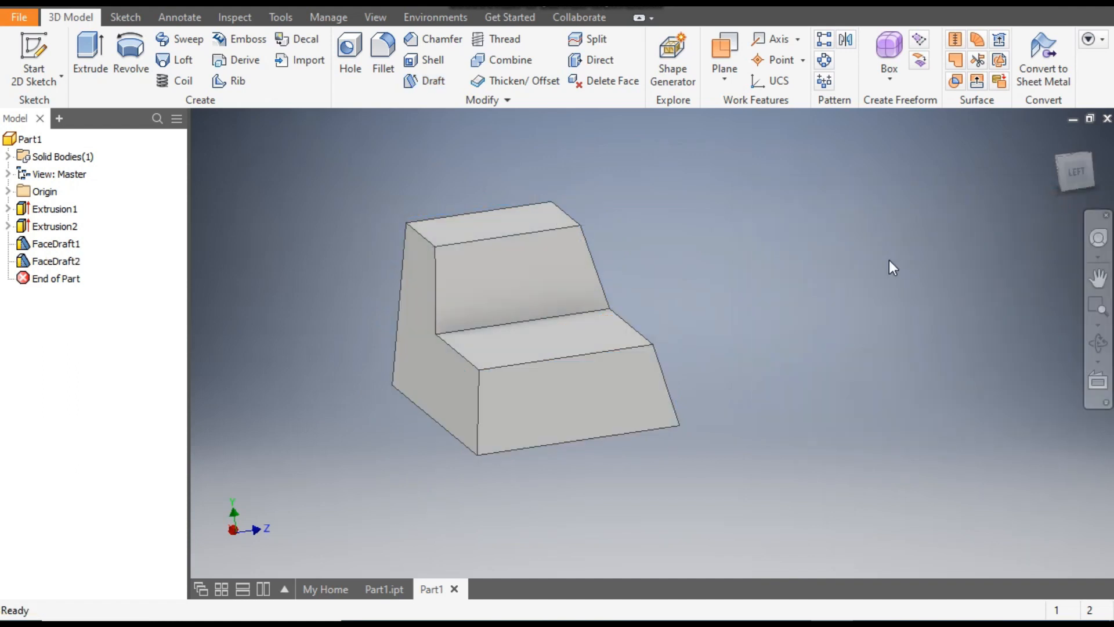
# Set up a 10 mm constant fillet on the four outer upright corner edges of the drafted block.
pyautogui.keyDown('shift'); pyautogui.moveTo(758, 345); pyautogui.dragTo(561, 383, button='middle'); pyautogui.keyUp('shift')
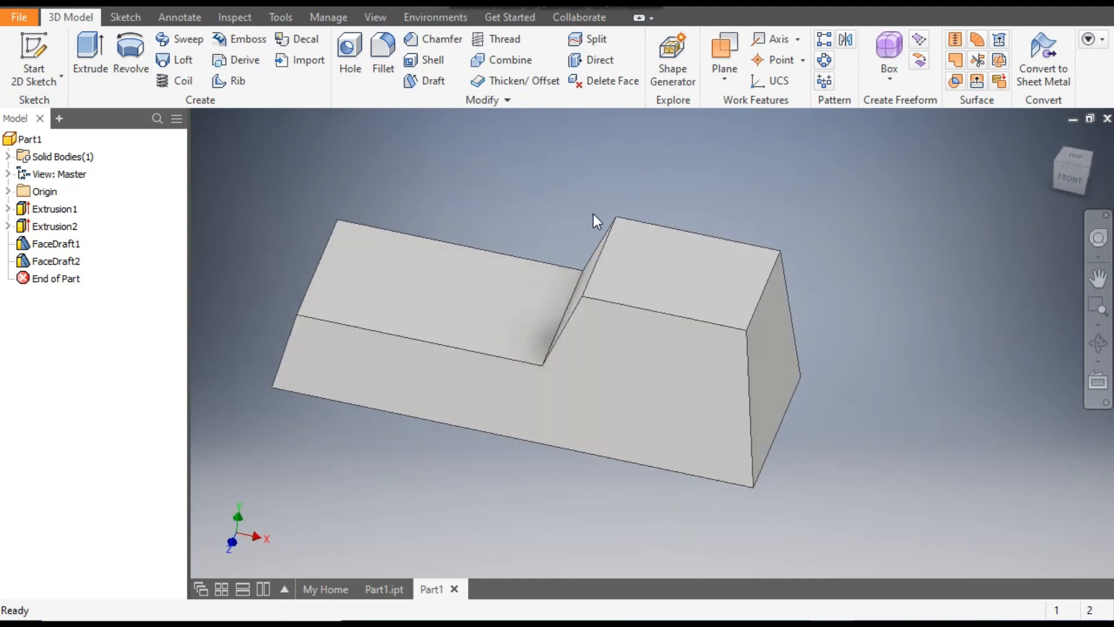
pyautogui.click(390, 66)
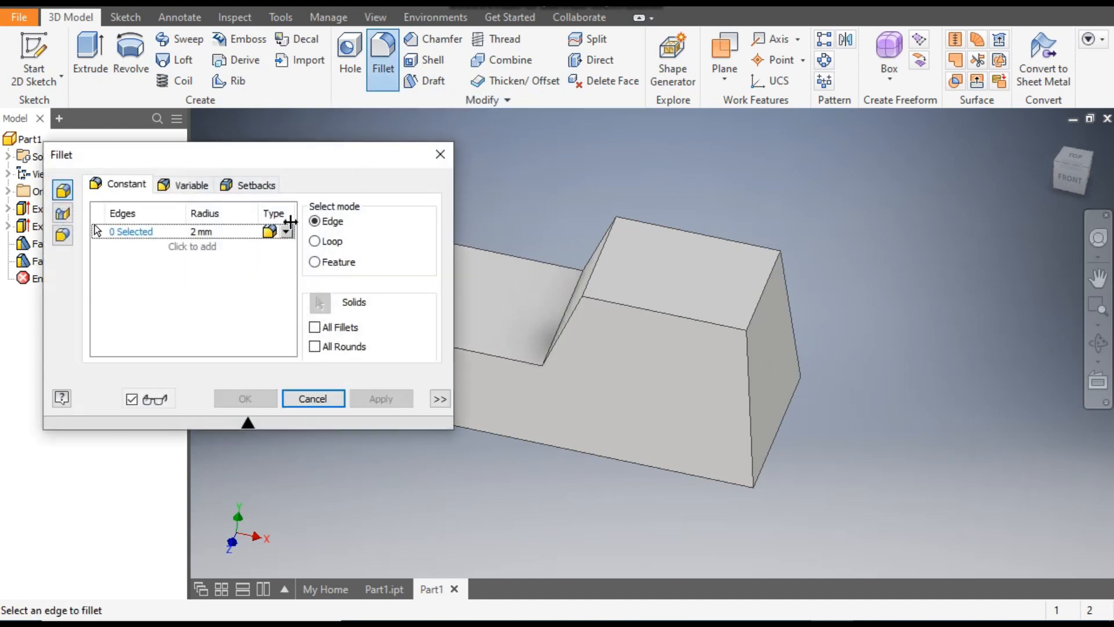
pyautogui.click(198, 233)
pyautogui.write('10')
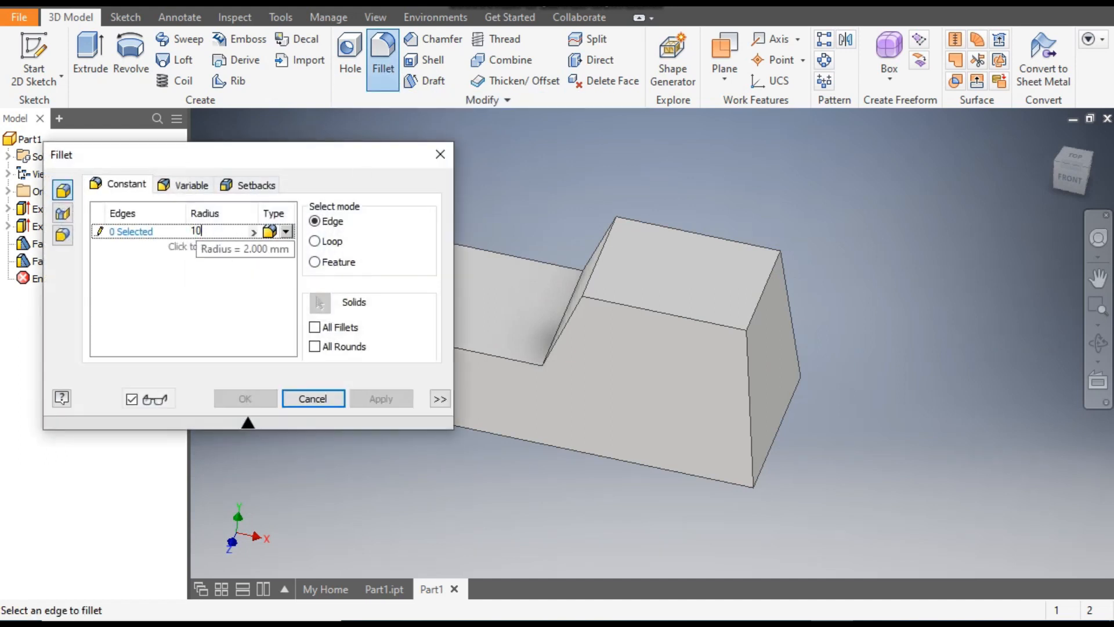
pyautogui.moveTo(830, 265); pyautogui.dragTo(911, 270, button='middle')
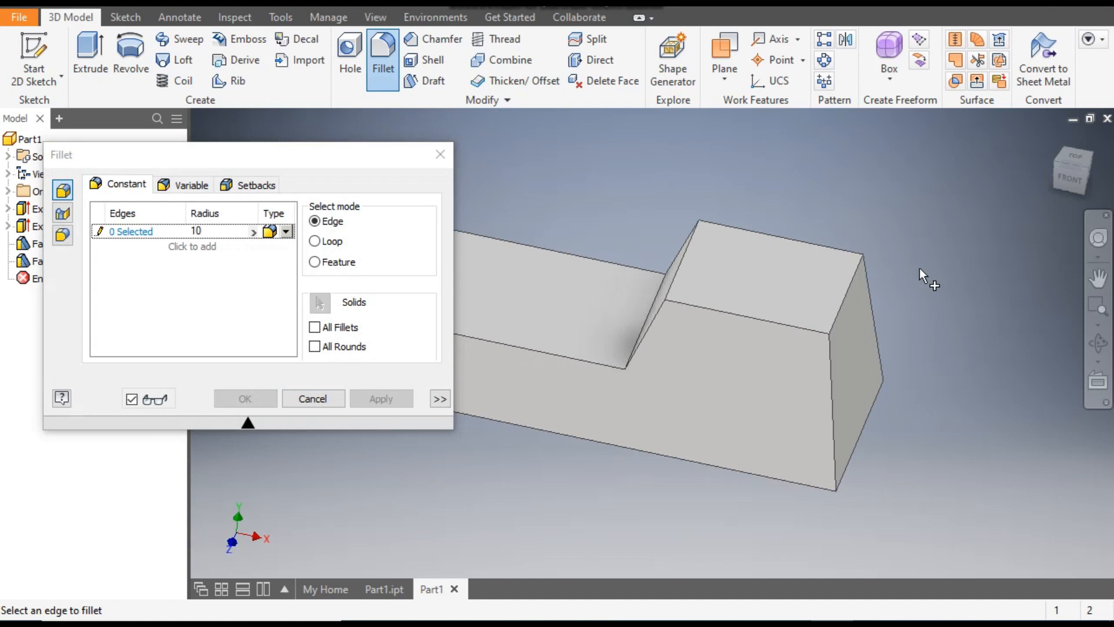
pyautogui.click(835, 395)
pyautogui.click(879, 340)
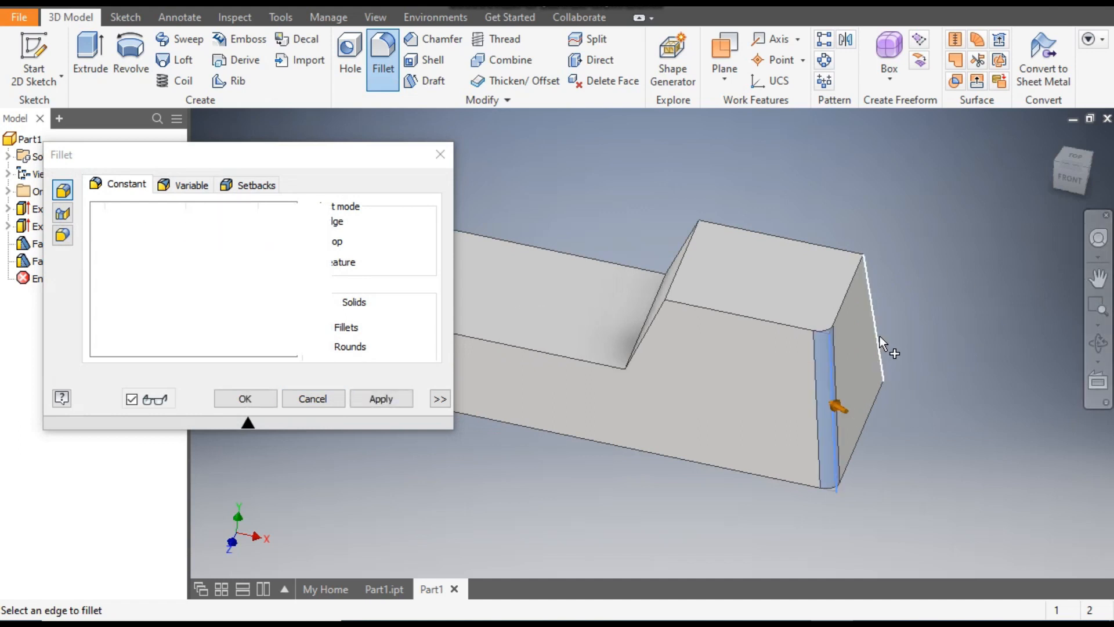
pyautogui.moveTo(649, 444); pyautogui.dragTo(837, 441, button='middle')
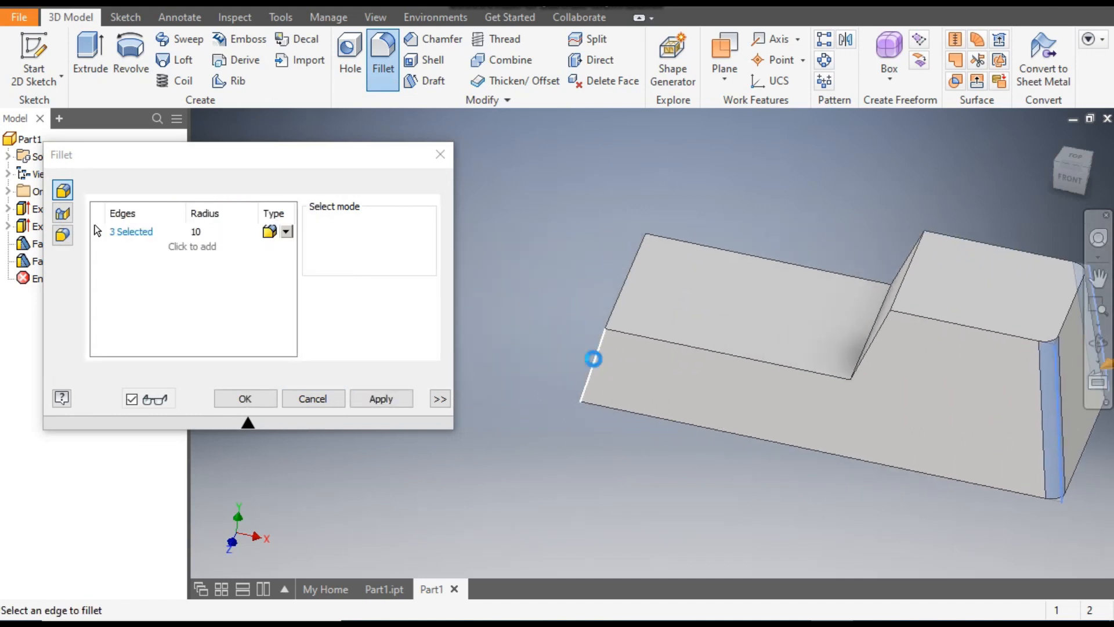
pyautogui.click(597, 367)
pyautogui.click(1079, 202)
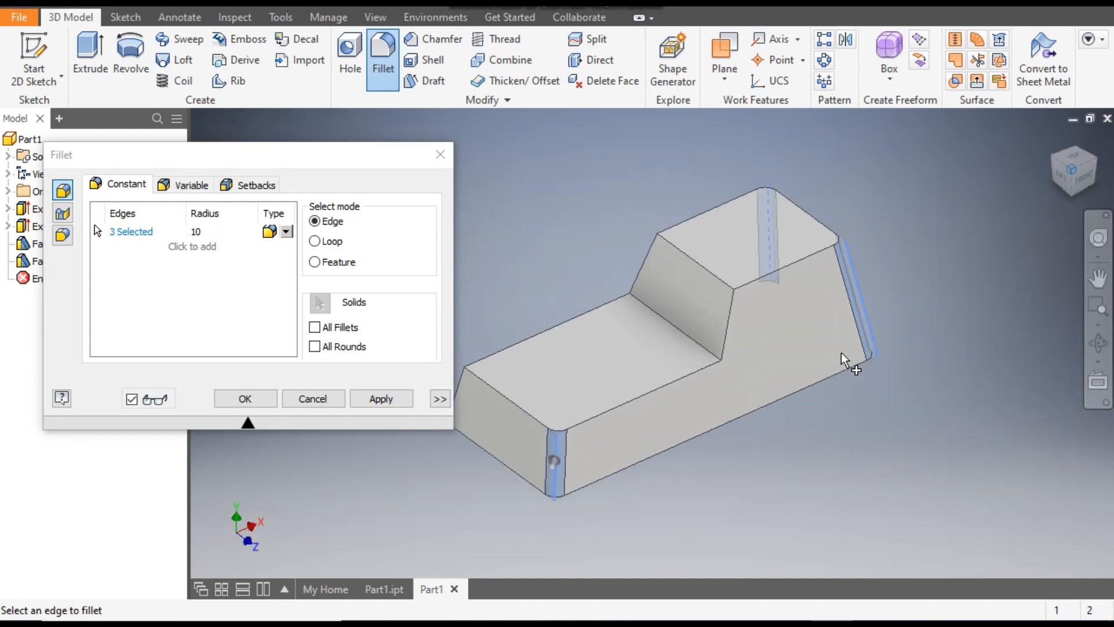
pyautogui.click(465, 416)
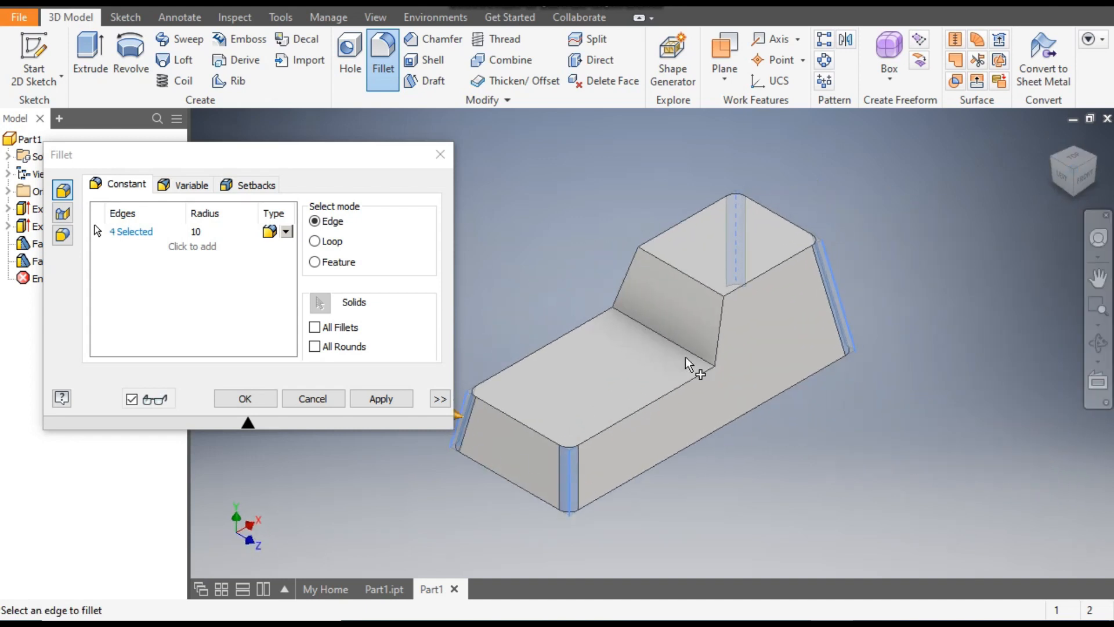
# Add the two slanted side edges of the step face to the 10 mm fillet and apply it.
pyautogui.moveTo(696, 368); pyautogui.dragTo(739, 395, button='middle')
pyautogui.click(771, 361)
pyautogui.click(679, 318)
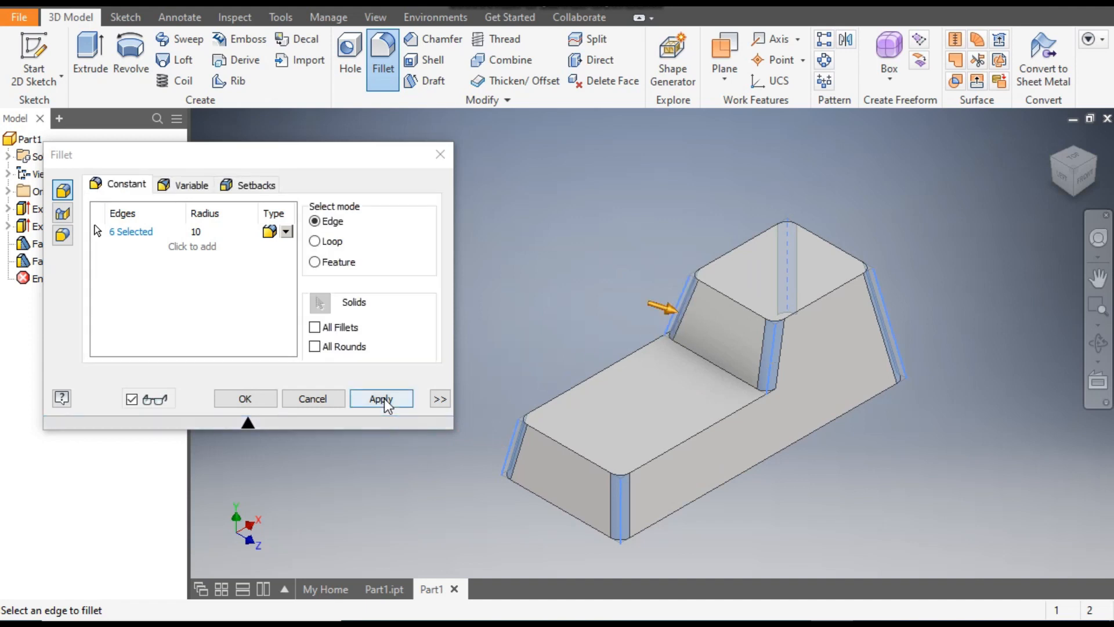
pyautogui.click(381, 398)
# Apply a 10 mm constant fillet to the edges around both upper faces and the inner edge at the step, and finish filleting.
pyautogui.moveTo(865, 418); pyautogui.dragTo(909, 421, button='middle')
pyautogui.click(778, 306)
pyautogui.click(679, 355)
pyautogui.click(787, 403)
pyautogui.moveTo(756, 431); pyautogui.dragTo(716, 383, button='middle')
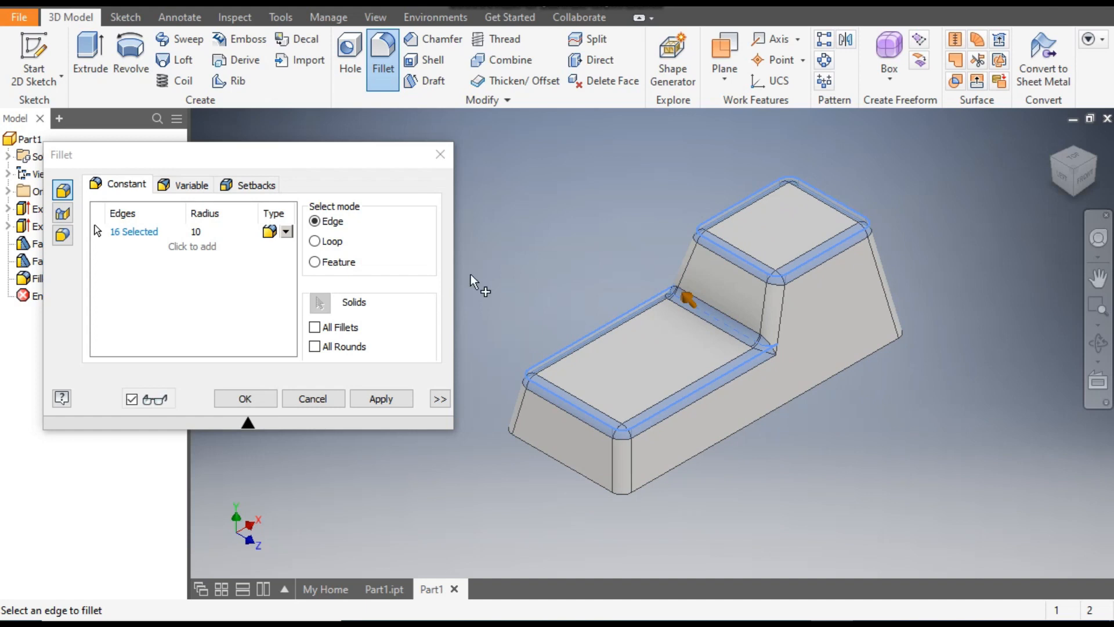
pyautogui.click(388, 397)
pyautogui.click(390, 401)
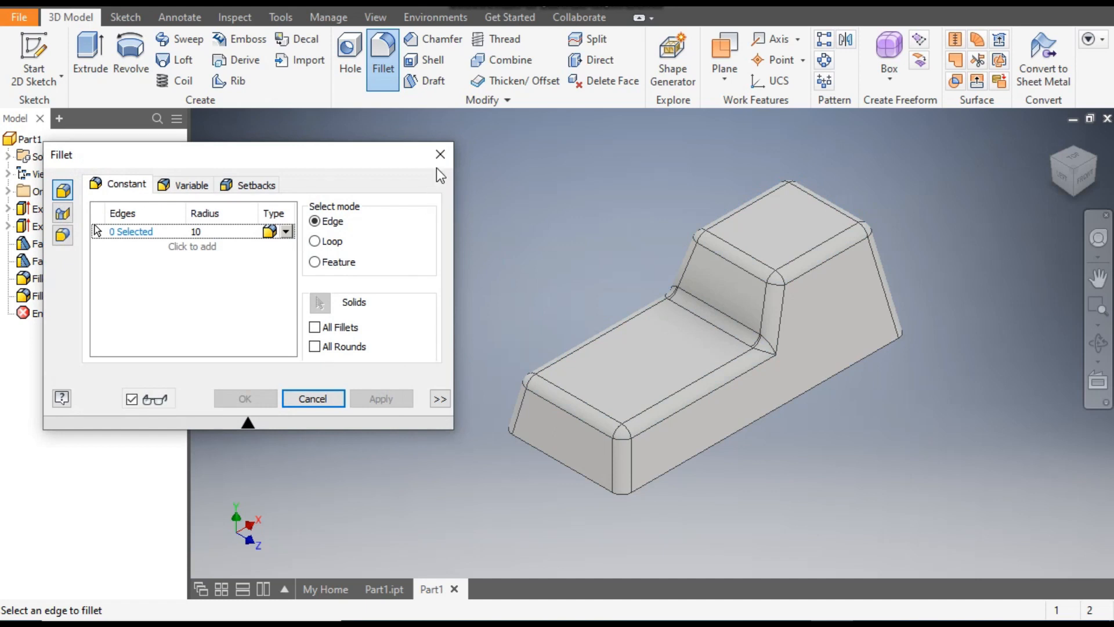
pyautogui.click(439, 156)
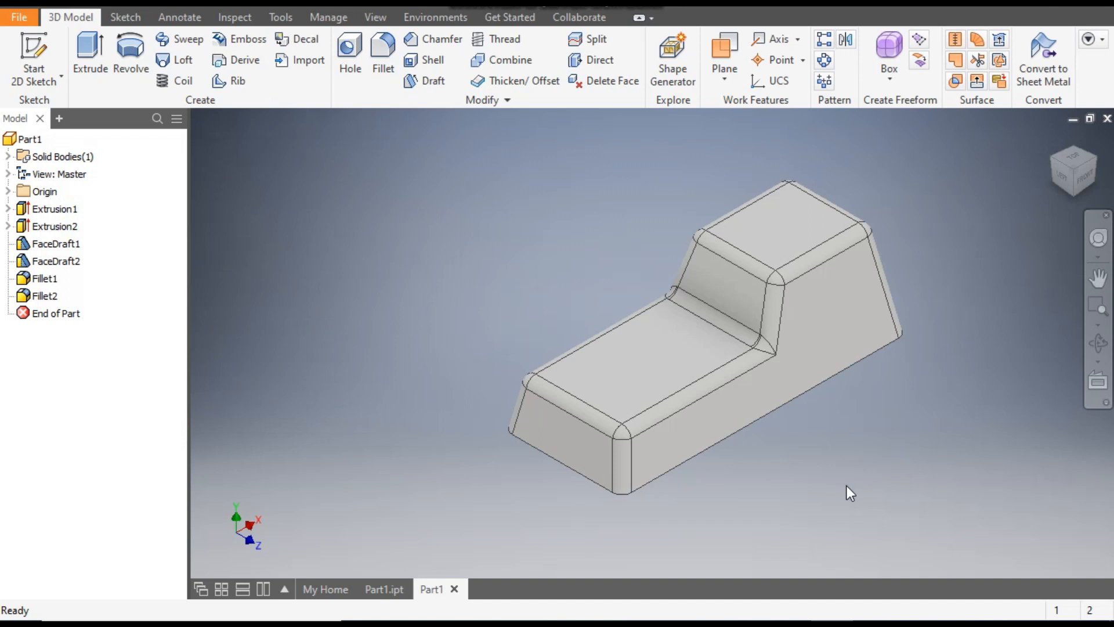
# Shell the part 10 mm thick toward the outside, removing its large flat underside face.
pyautogui.keyDown('shift'); pyautogui.moveTo(858, 491); pyautogui.dragTo(733, 349, button='middle'); pyautogui.keyUp('shift')
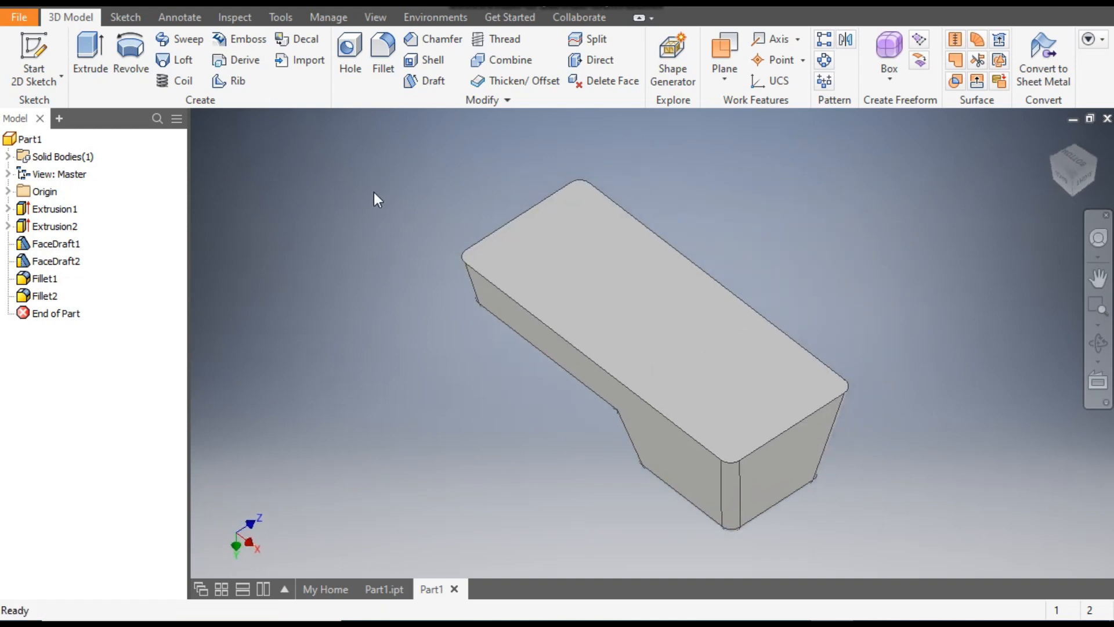
pyautogui.click(429, 61)
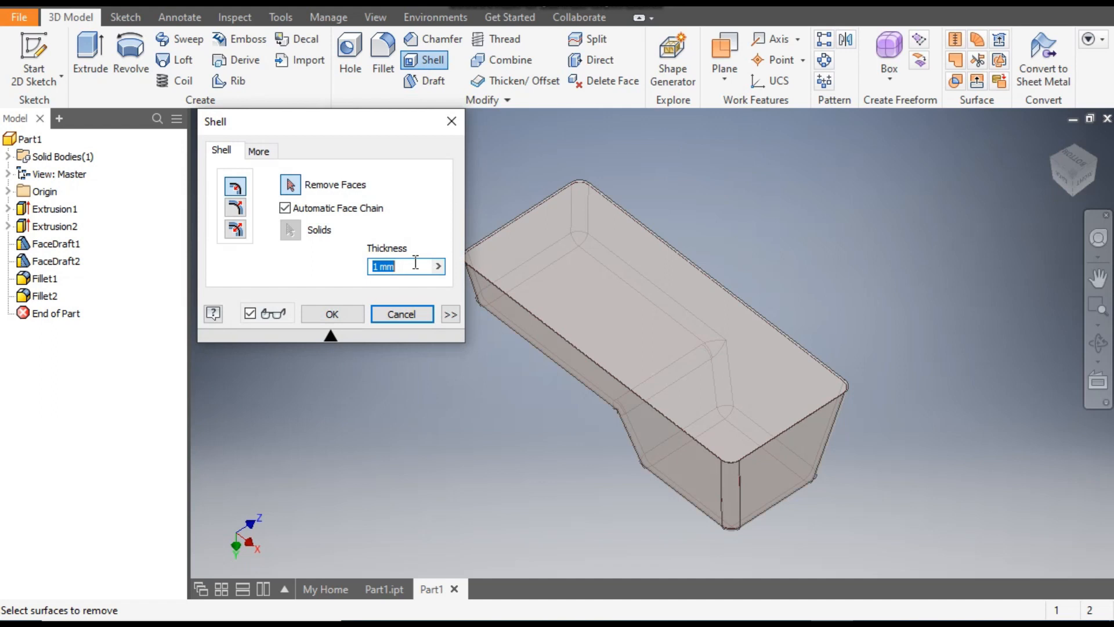
pyautogui.write('10')
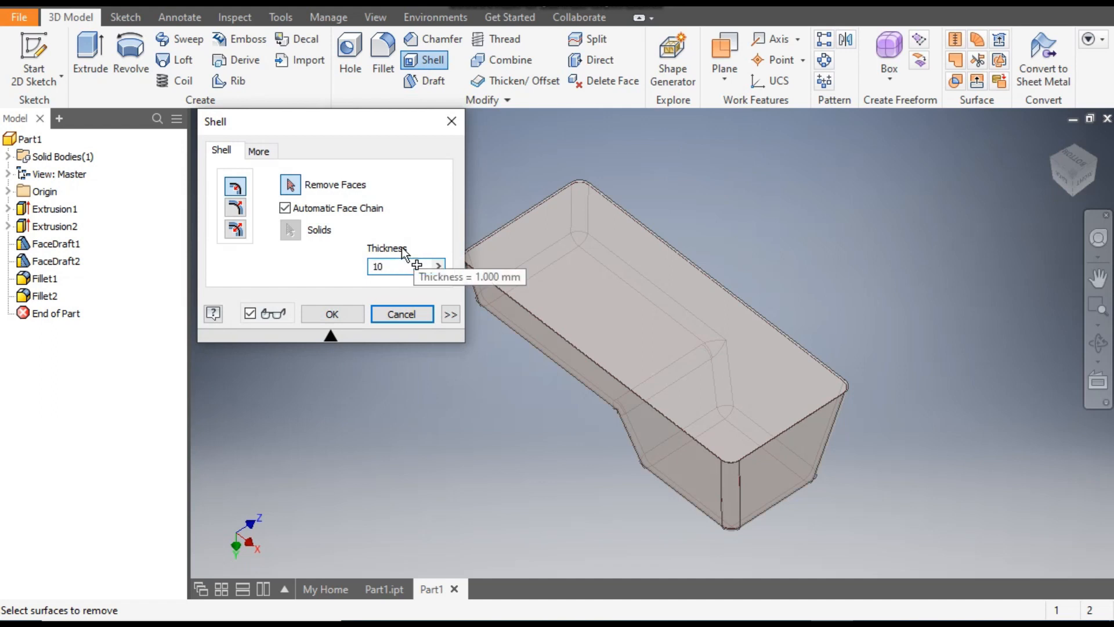
pyautogui.click(235, 207)
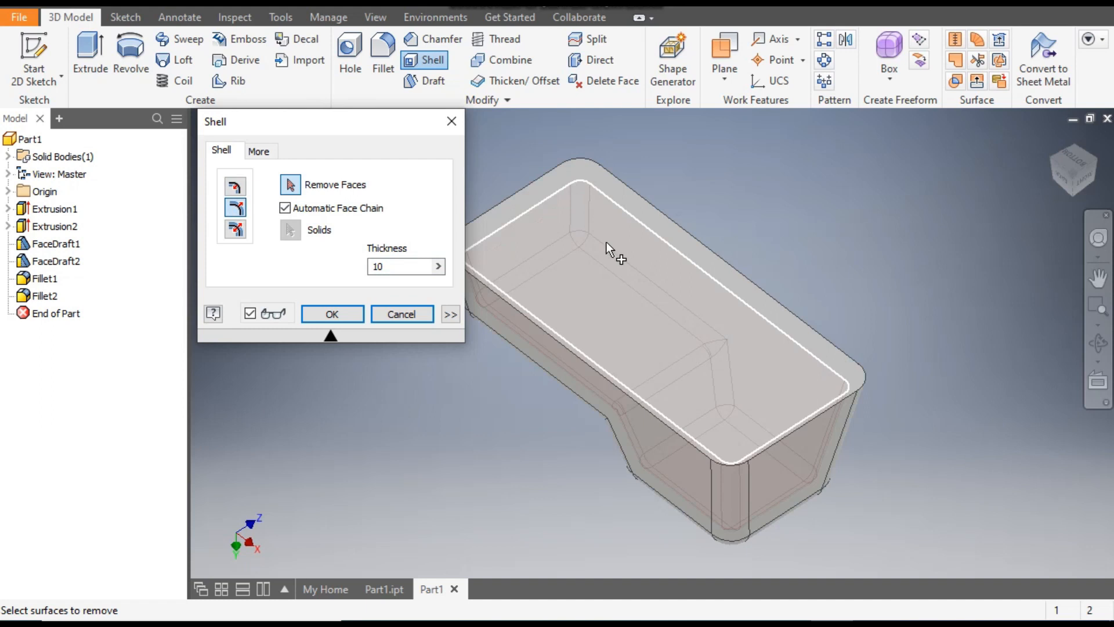
pyautogui.click(607, 242)
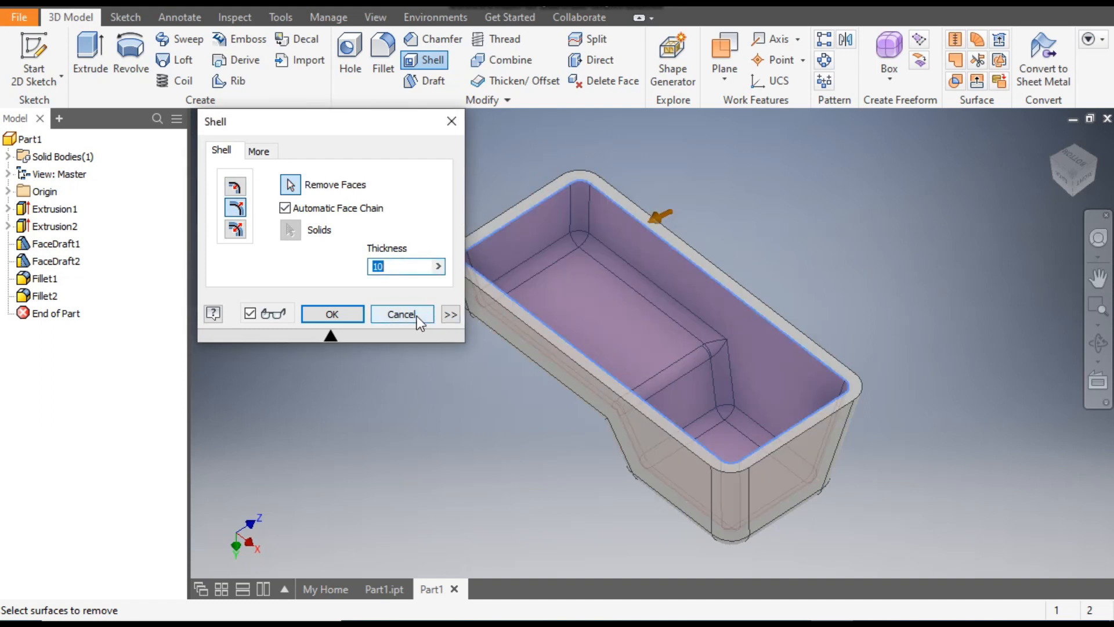
pyautogui.click(353, 315)
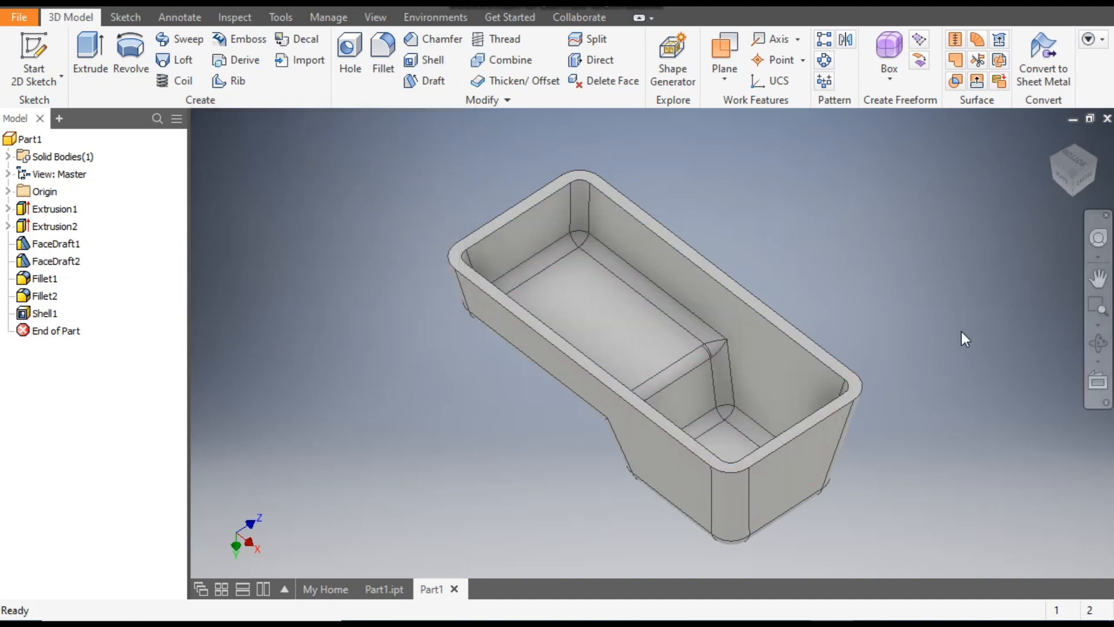
pyautogui.moveTo(962, 332); pyautogui.dragTo(925, 347, button='middle')
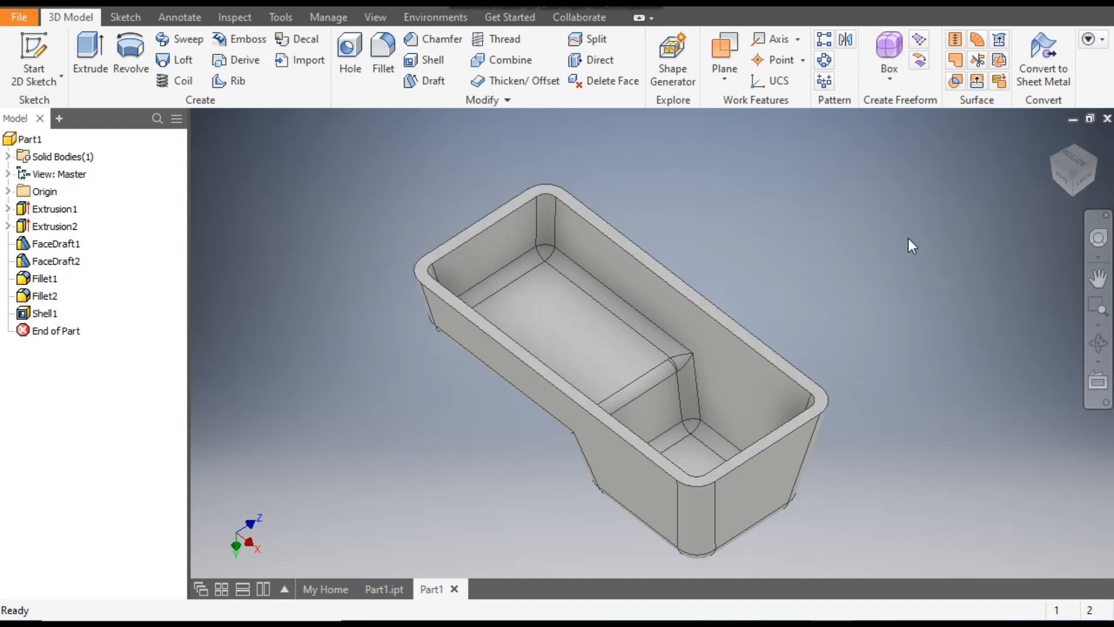
# Check the flange bolt recesses in the finished Part1.ipt, and start a lengthwise-oriented sketch on the new part's open rim face.
pyautogui.click(384, 588)
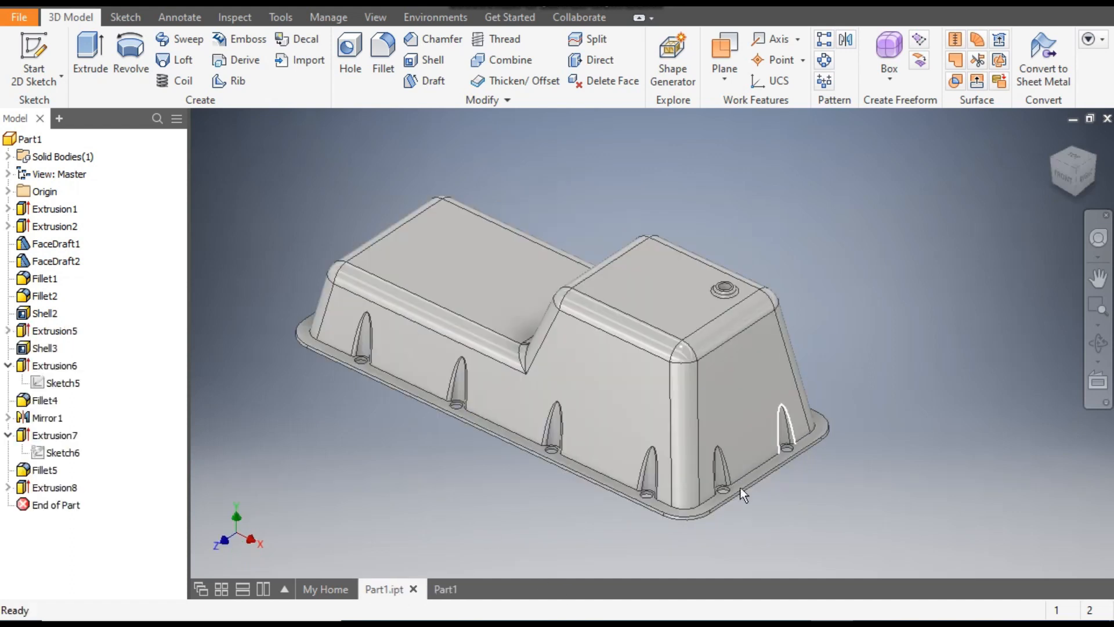
pyautogui.scroll(3, 430, 412)
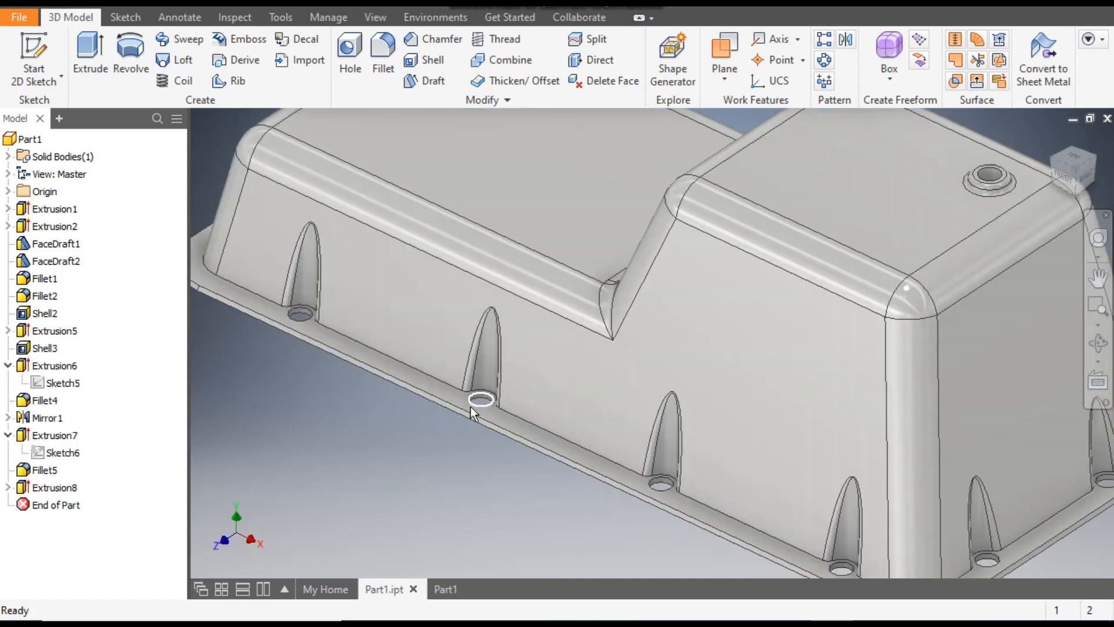
pyautogui.click(441, 588)
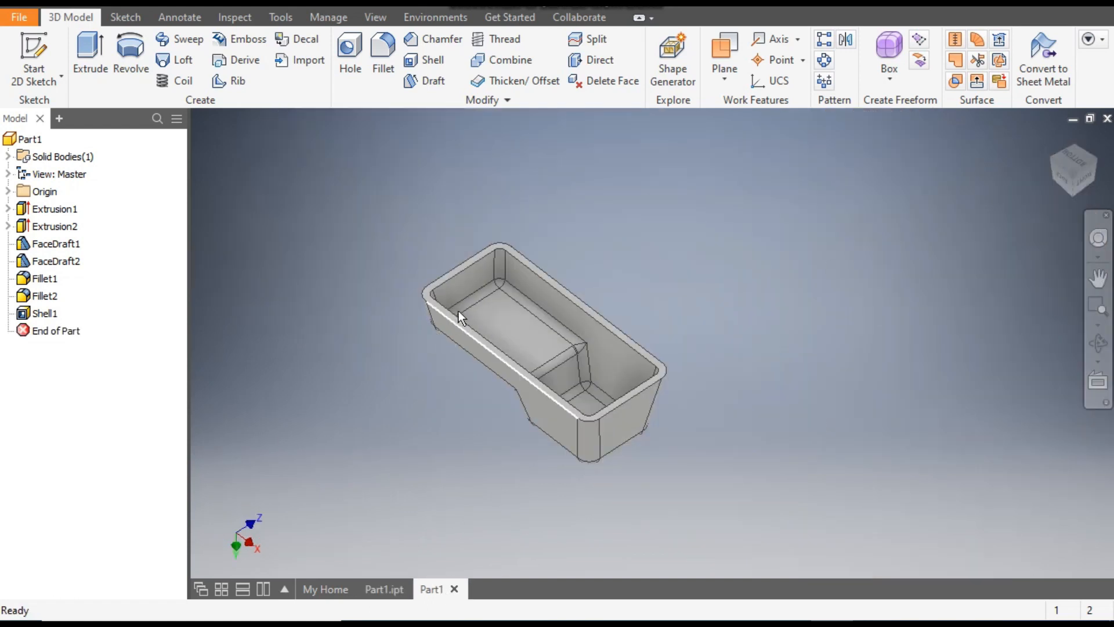
pyautogui.scroll(1, 449, 311)
pyautogui.click(451, 316)
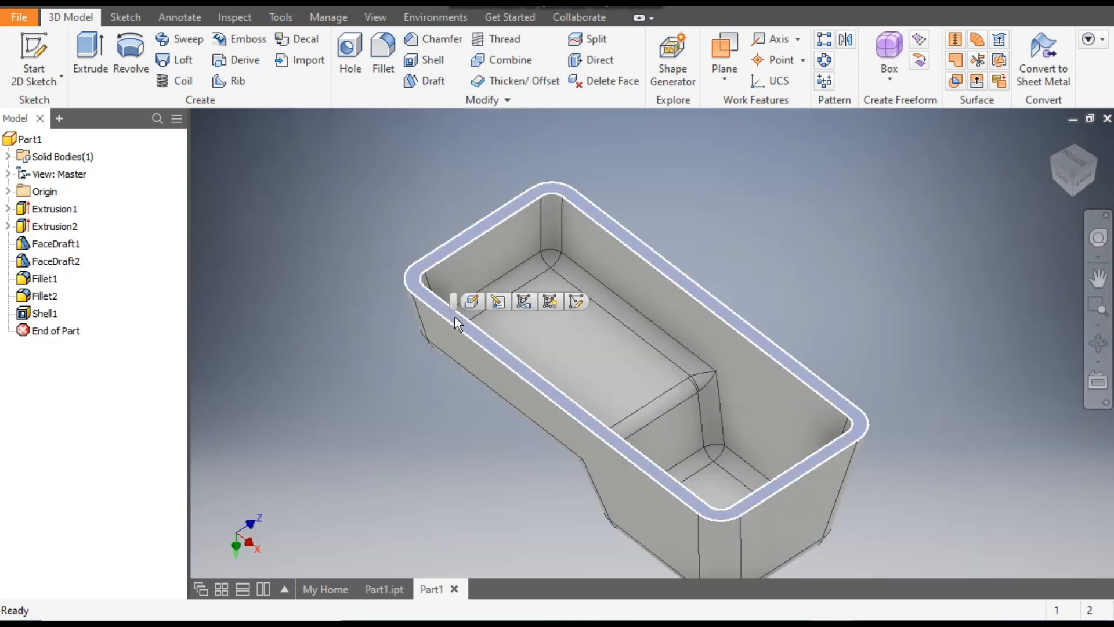
pyautogui.click(573, 299)
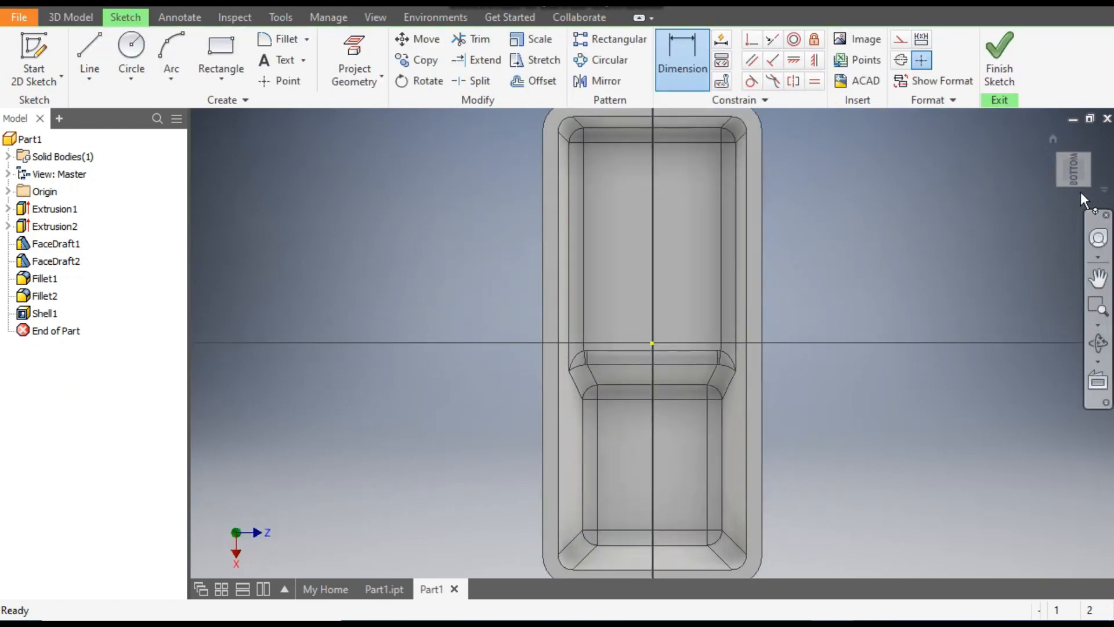
pyautogui.click(1092, 138)
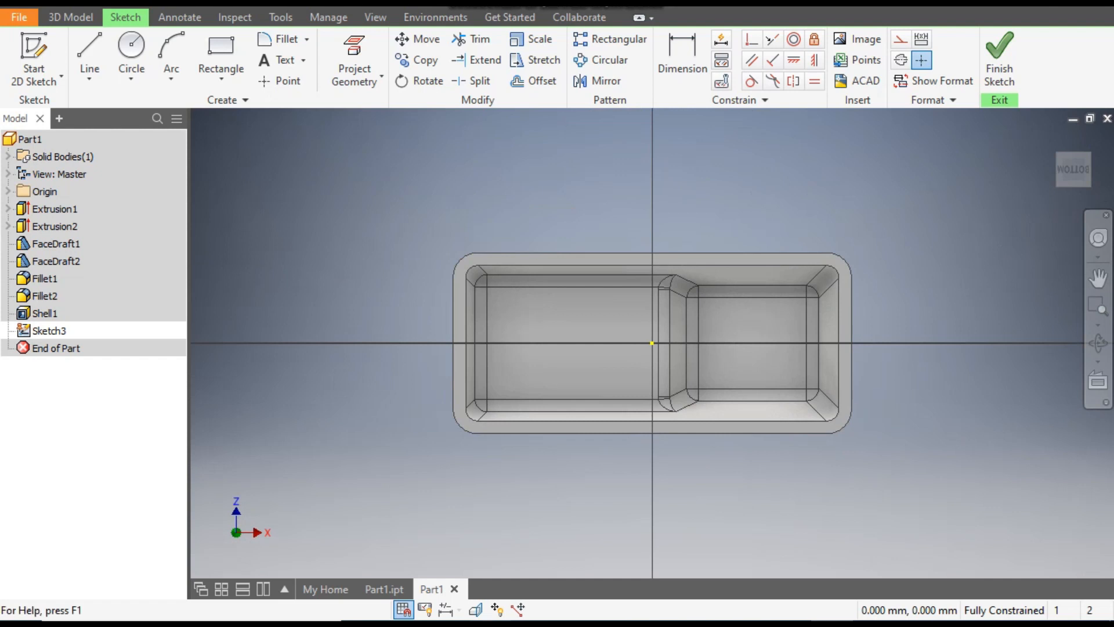
# Draw two 15 mm diameter circles on the rim, one on the long negative-Z side and one on the shallow end.
pyautogui.click(131, 52)
pyautogui.scroll(3, 521, 426)
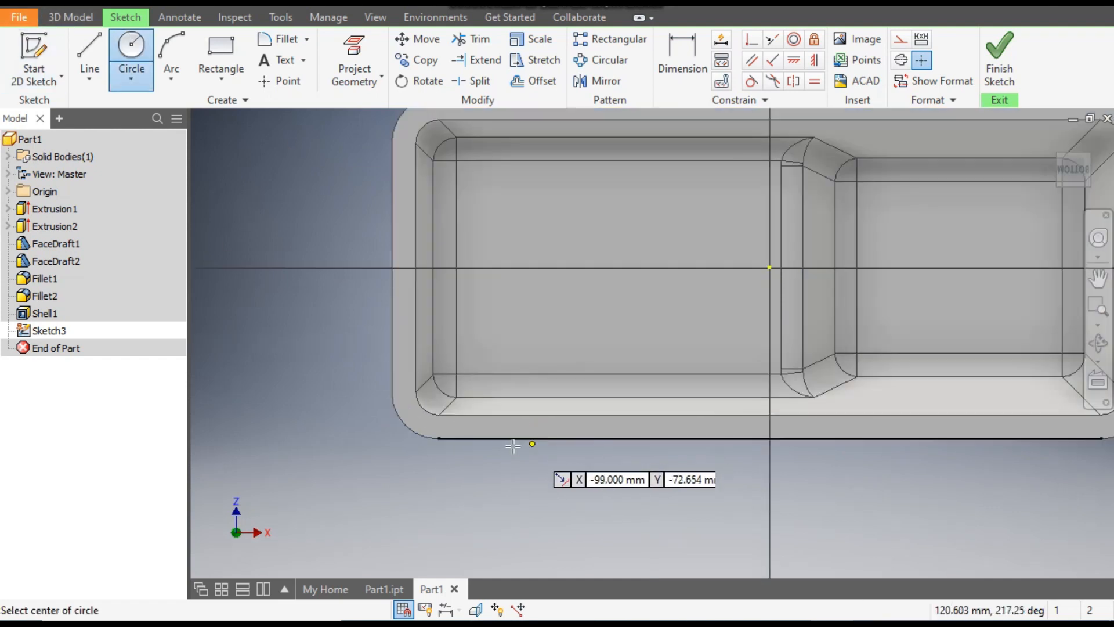
pyautogui.click(513, 432)
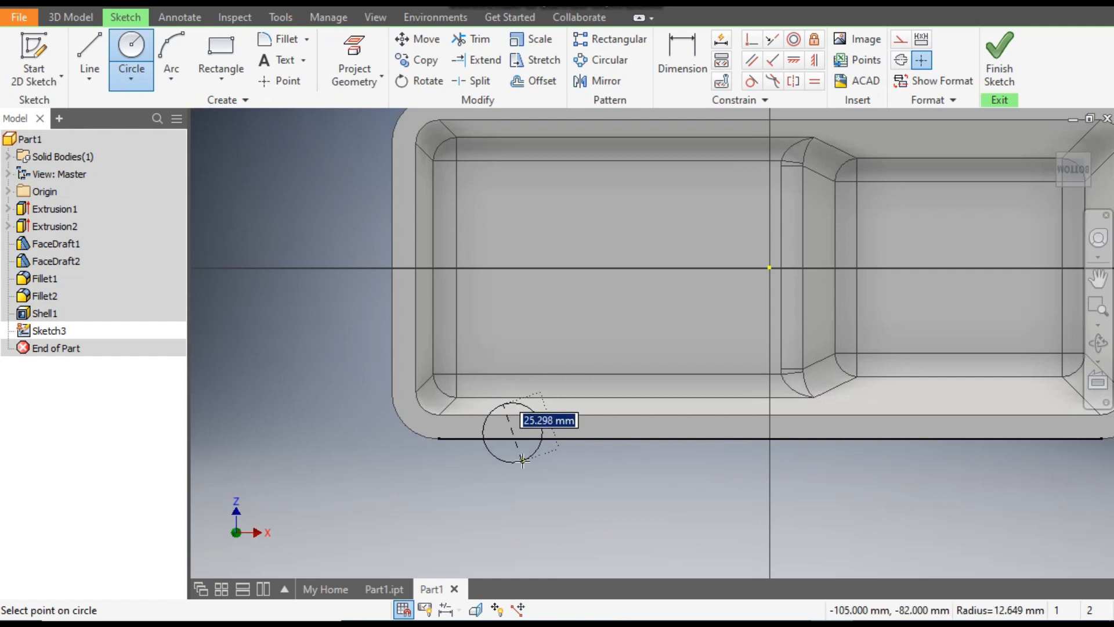
pyautogui.write('15')
pyautogui.press('Return')
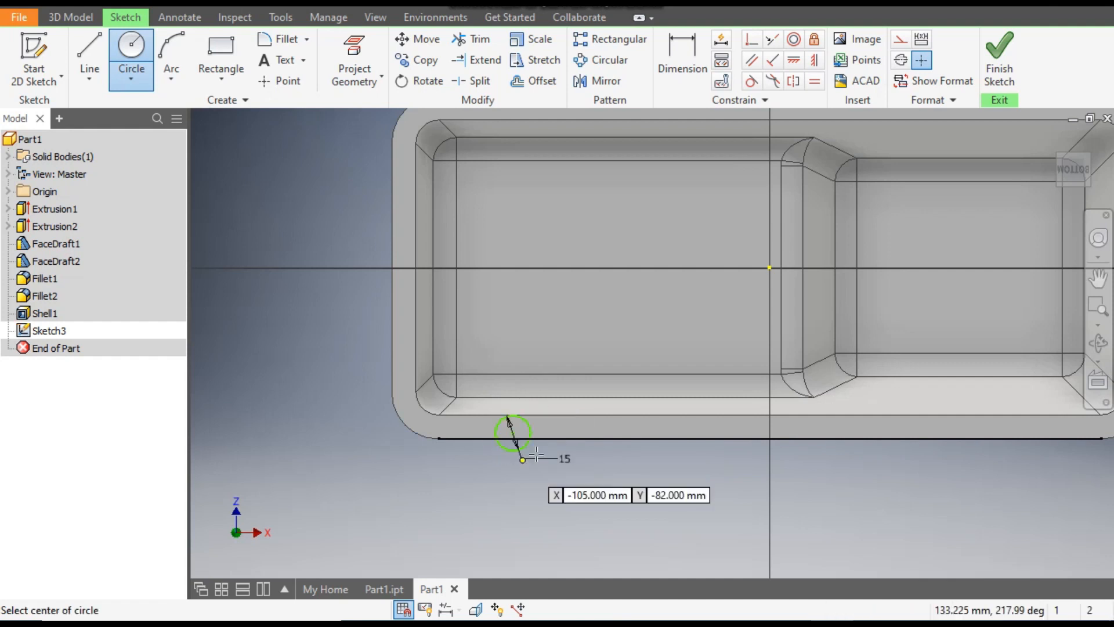
pyautogui.click(406, 342)
pyautogui.write('15')
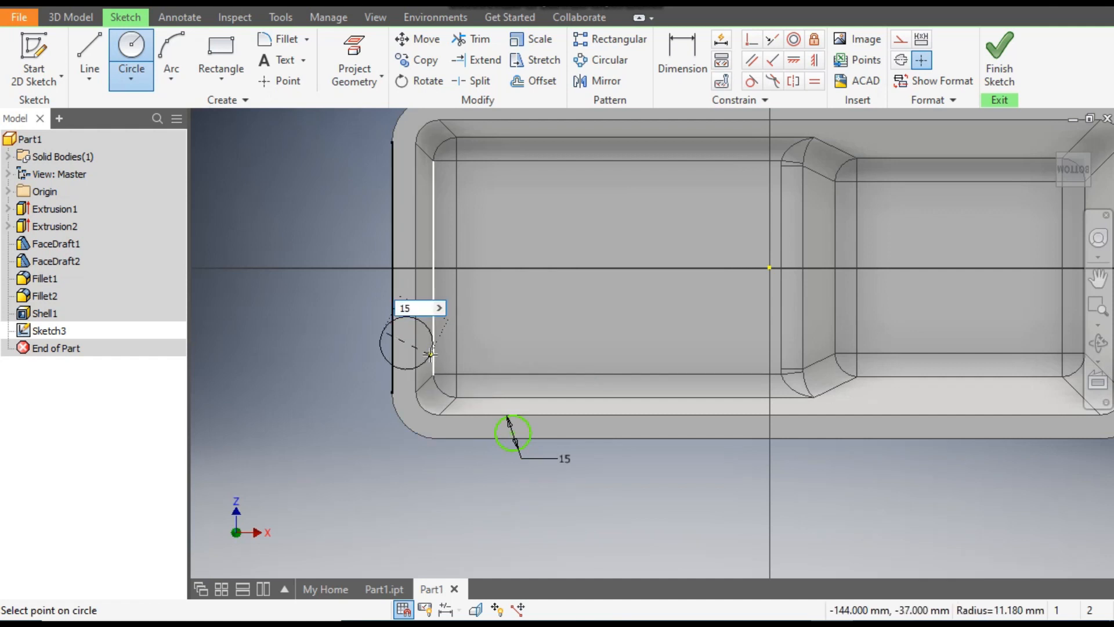
pyautogui.press('Return')
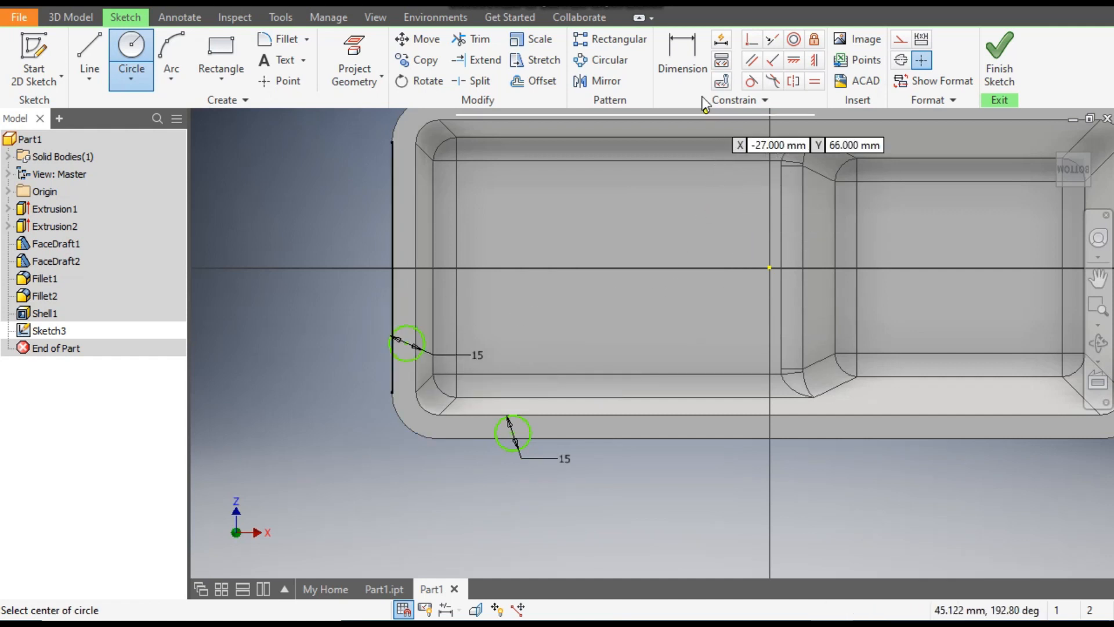
# Dimension the long-side circle's centre 64 mm vertically from the sketch origin.
pyautogui.click(689, 61)
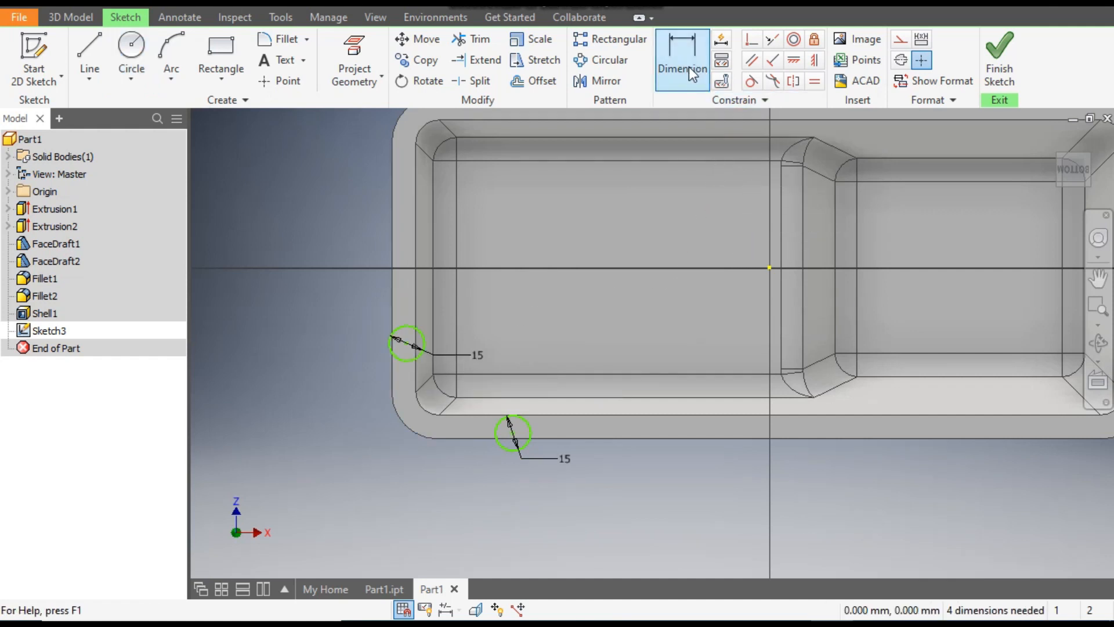
pyautogui.click(770, 267)
pyautogui.click(513, 433)
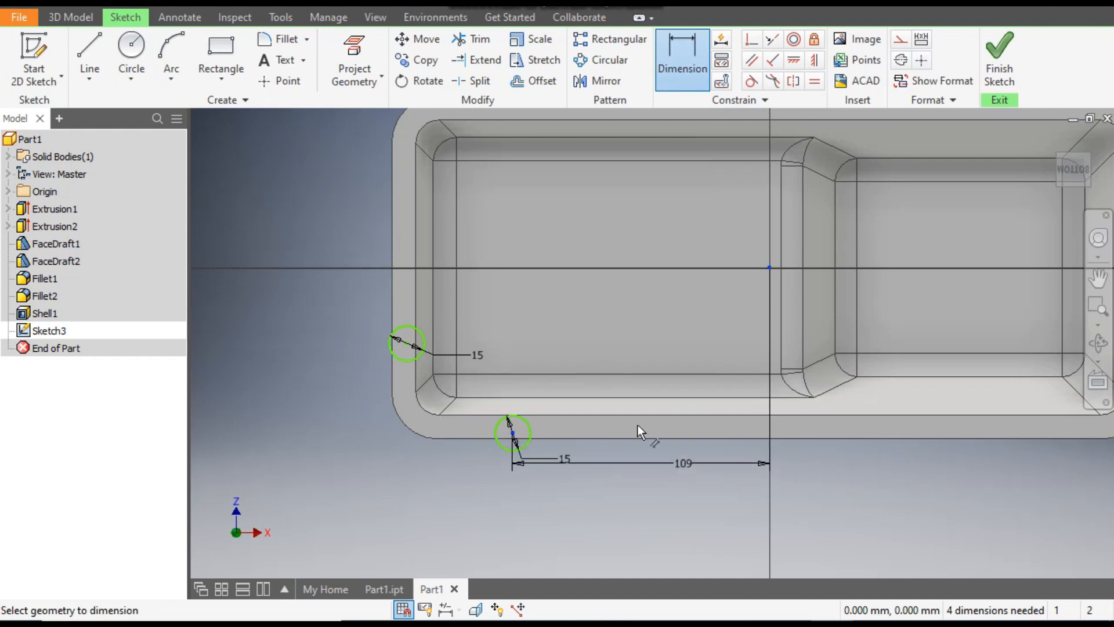
pyautogui.click(325, 326)
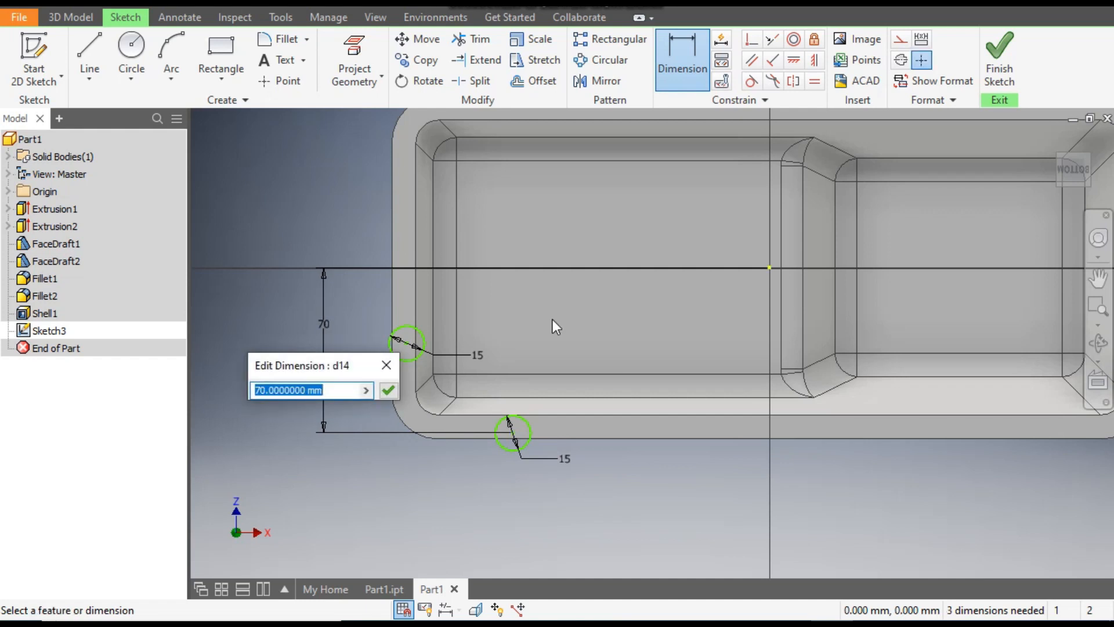
pyautogui.write('64')
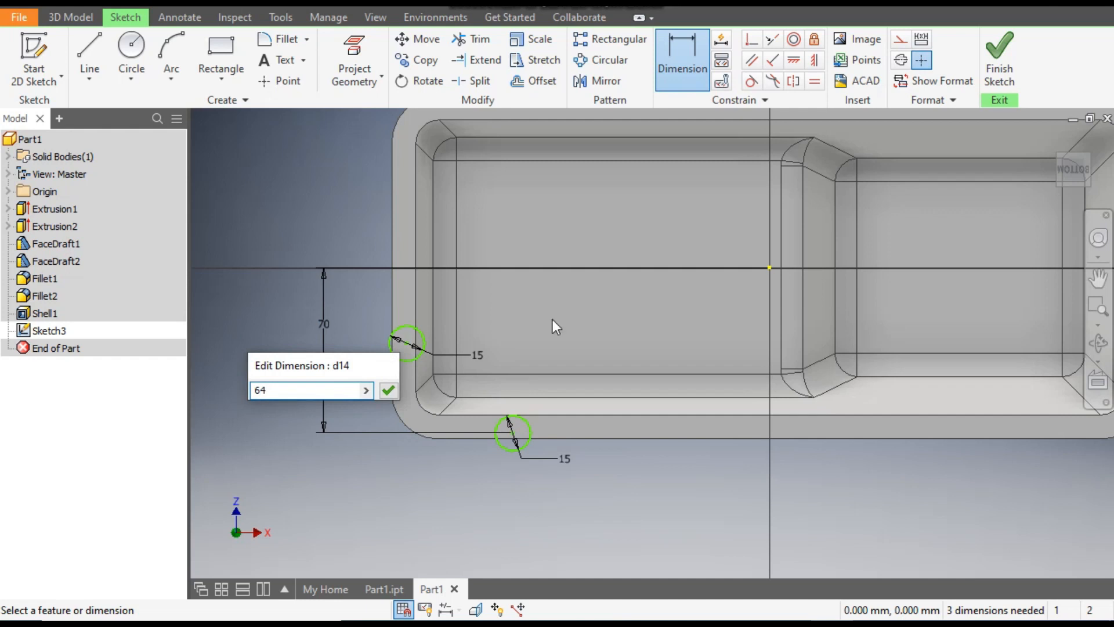
pyautogui.press('Return')
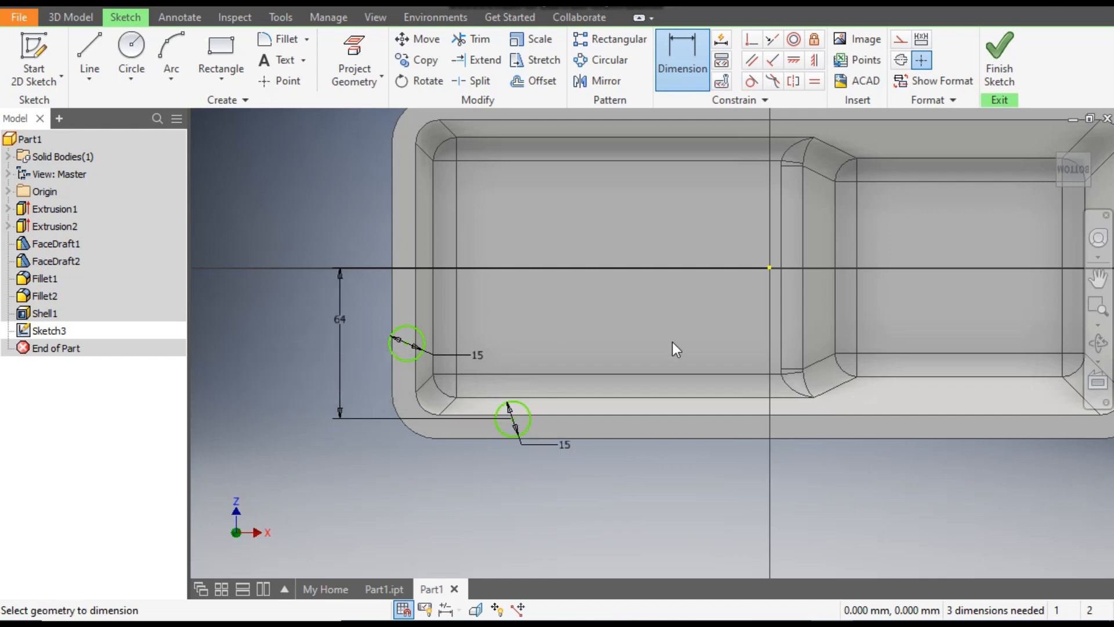
# Add a horizontal dimension between the long-side circle's centre and the sketch origin.
pyautogui.click(513, 419)
pyautogui.click(769, 268)
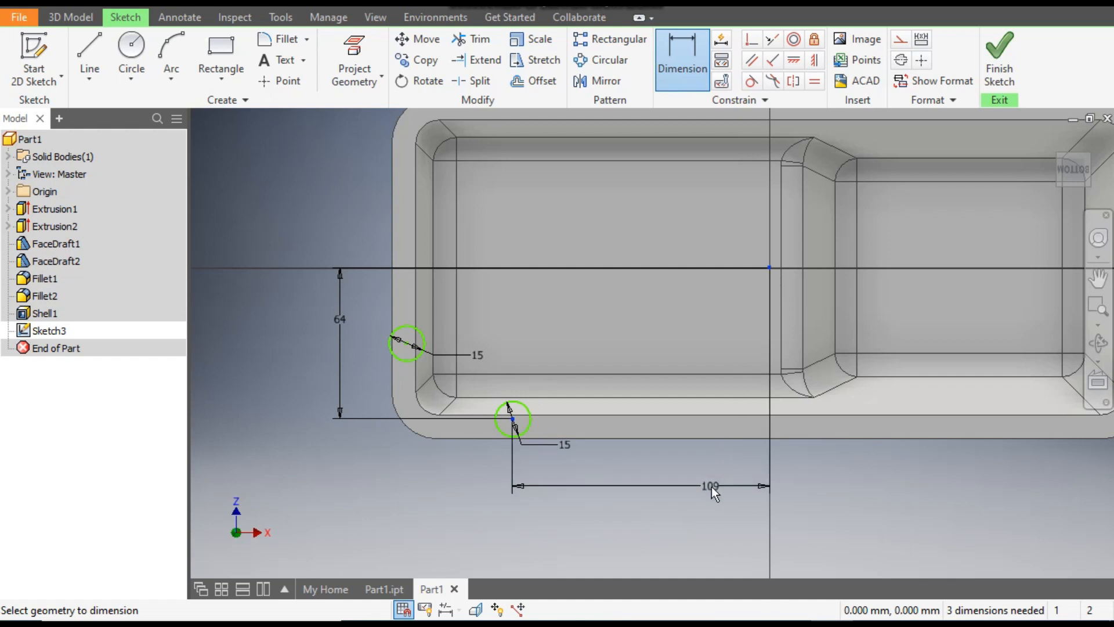
pyautogui.click(701, 500)
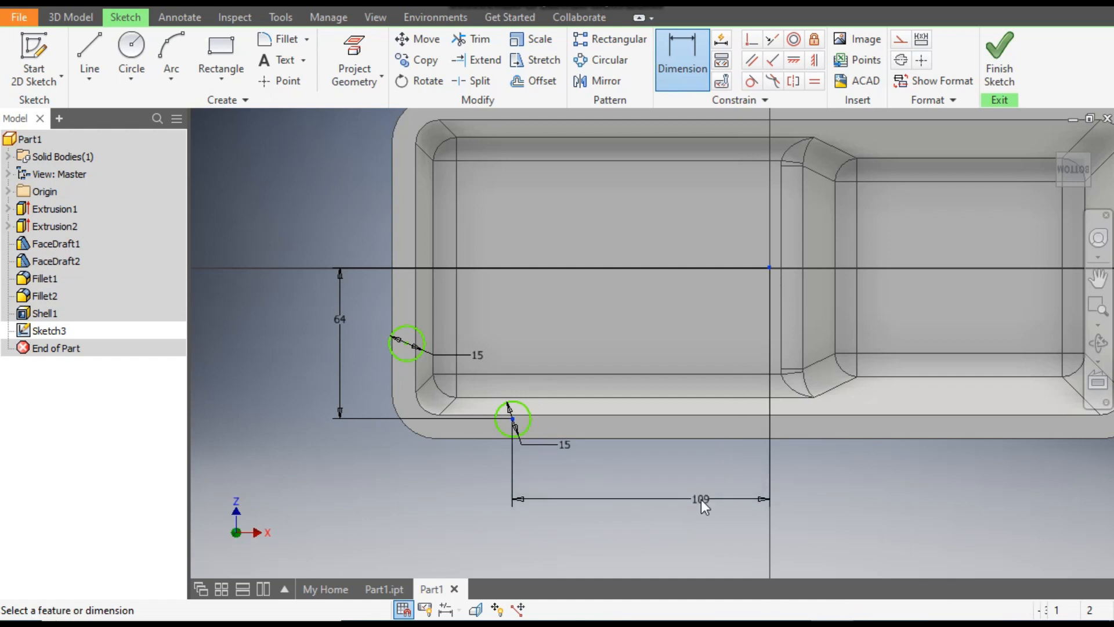
pyautogui.write('152')
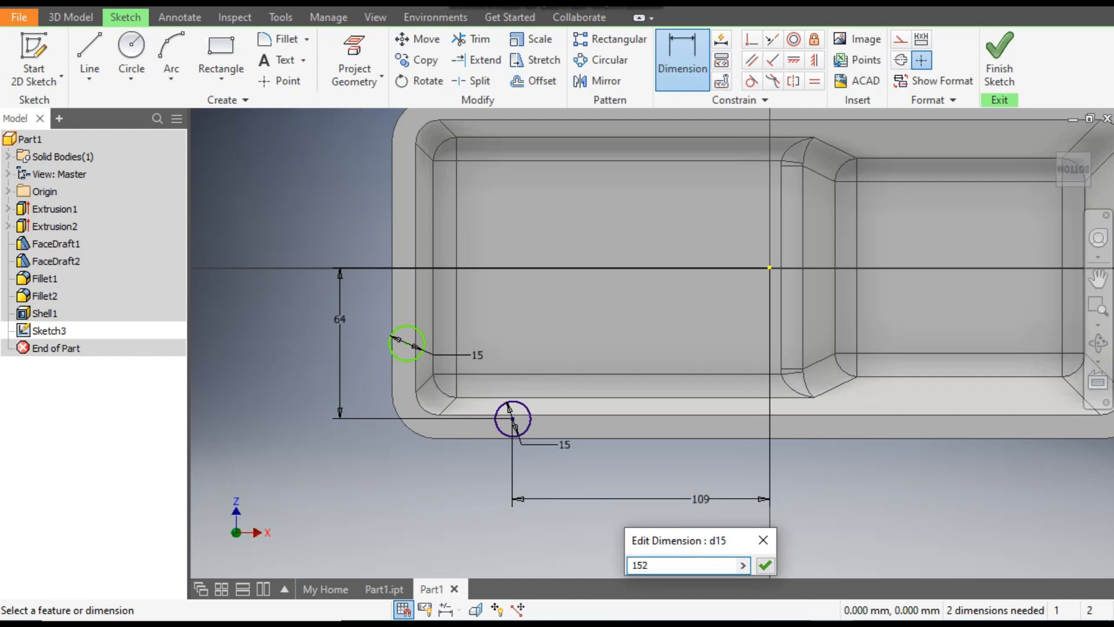
pyautogui.press('Return')
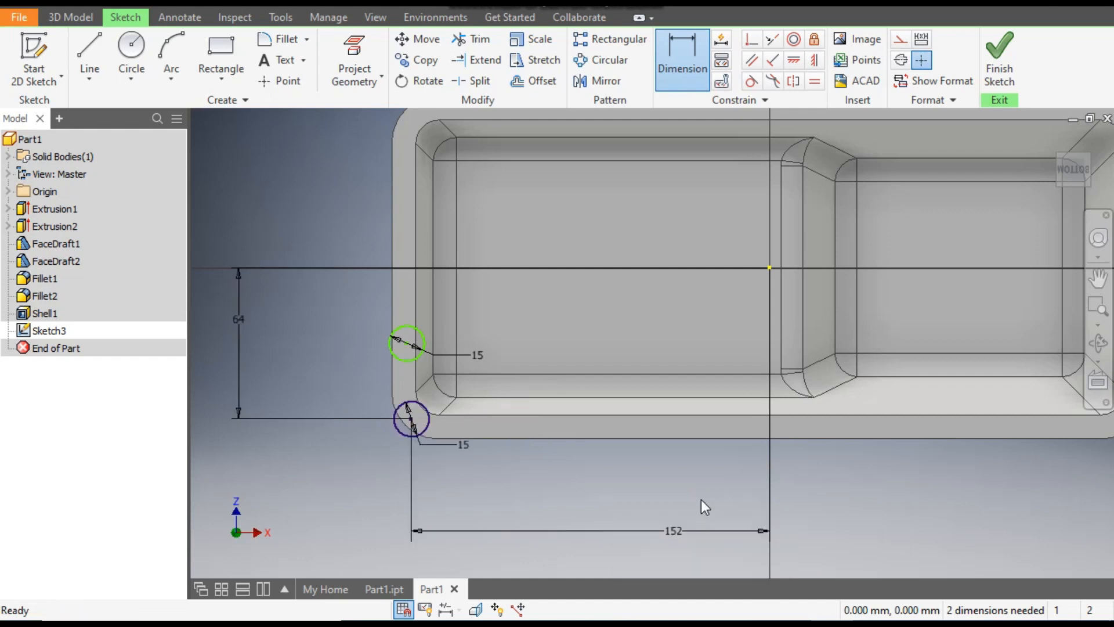
pyautogui.hotkey('ctrl', 'z')
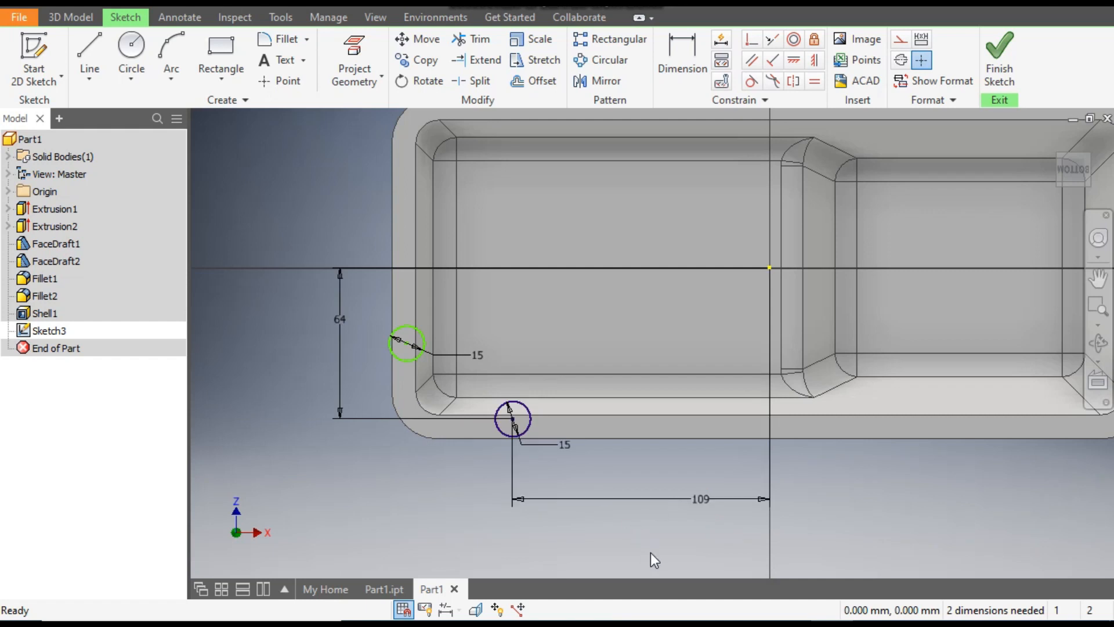
# Set the long-side circle's horizontal distance from the origin to 120 mm.
pyautogui.doubleClick(704, 499)
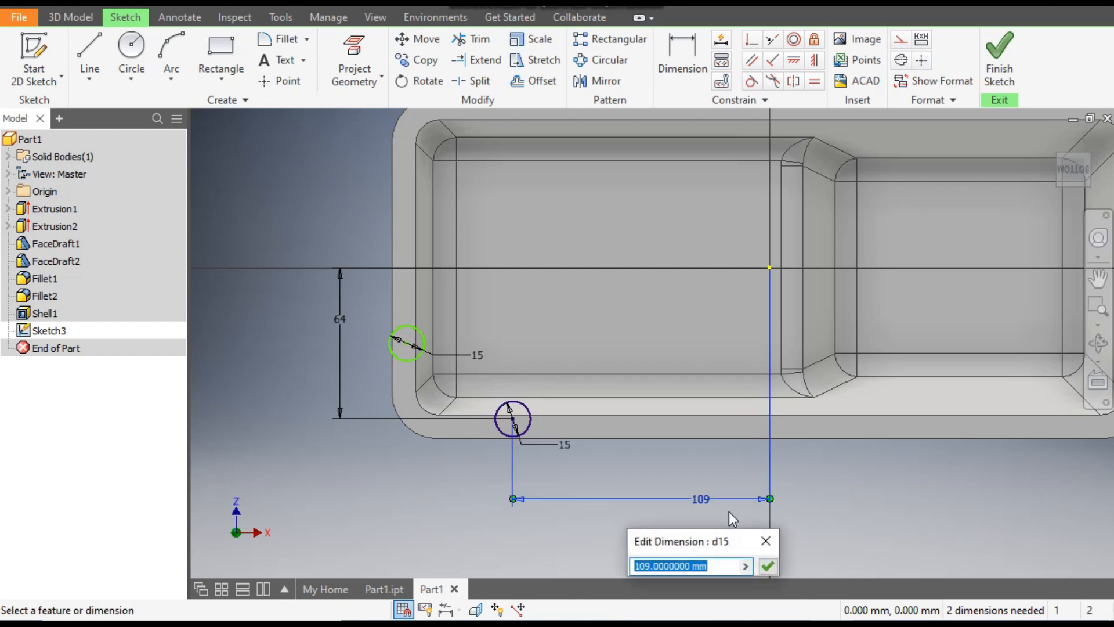
pyautogui.write('120')
pyautogui.press('Return')
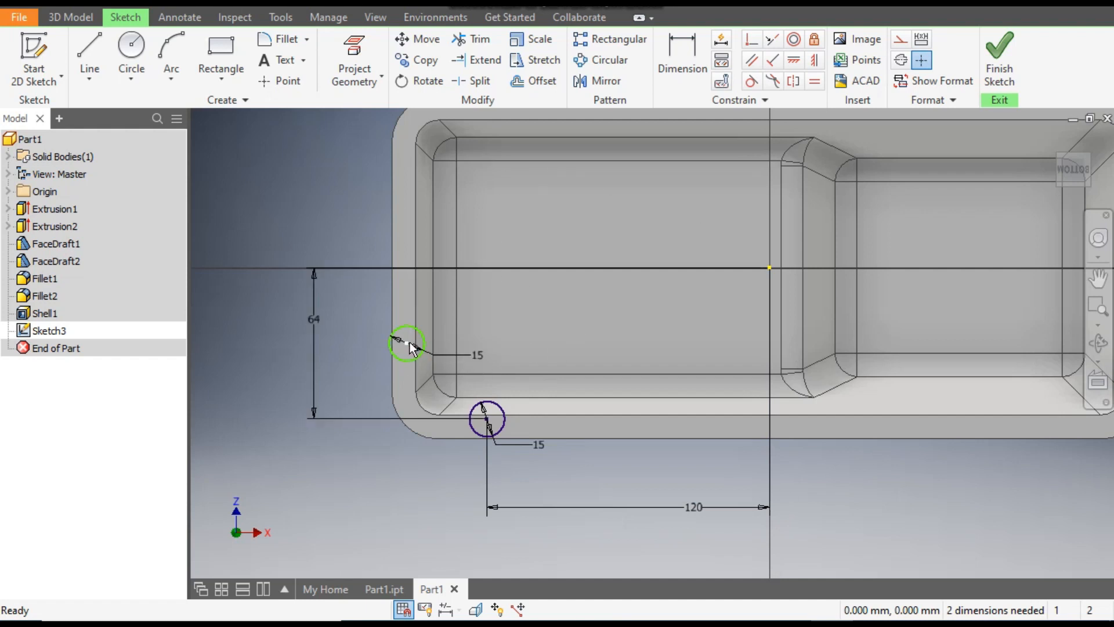
# Dimension the shallow-end circle's centre 152 mm horizontally from the sketch origin.
pyautogui.click(771, 269)
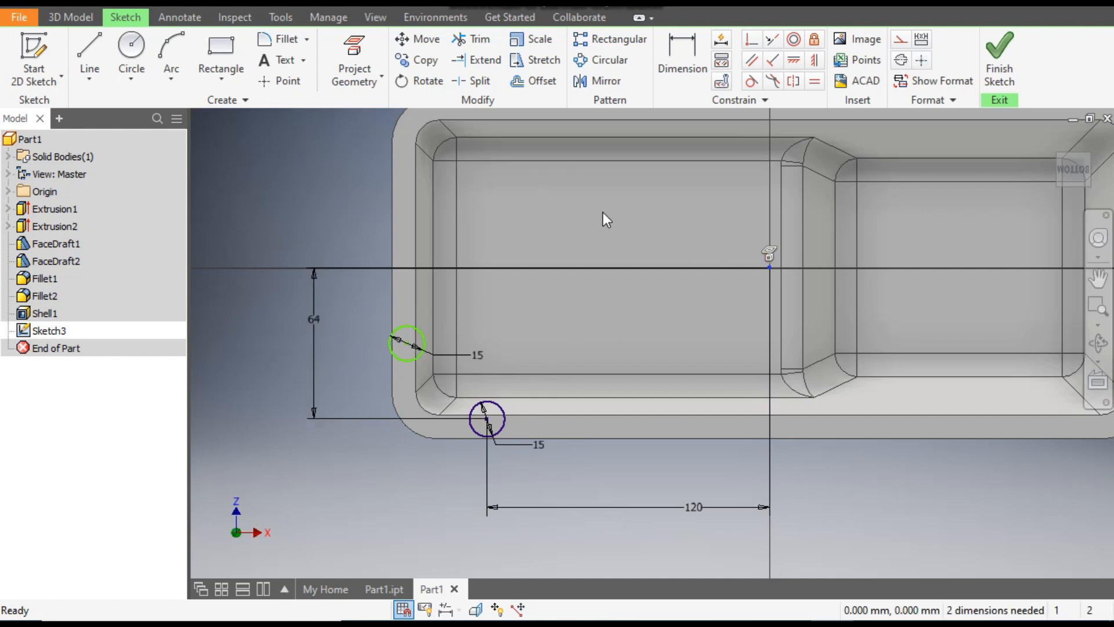
pyautogui.click(682, 61)
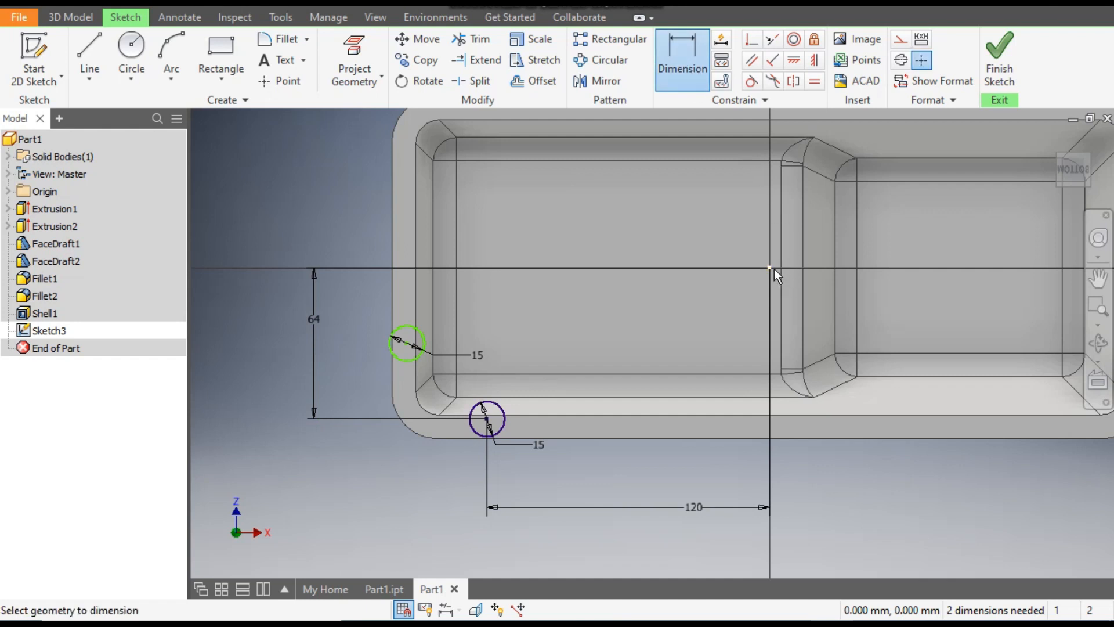
pyautogui.click(406, 343)
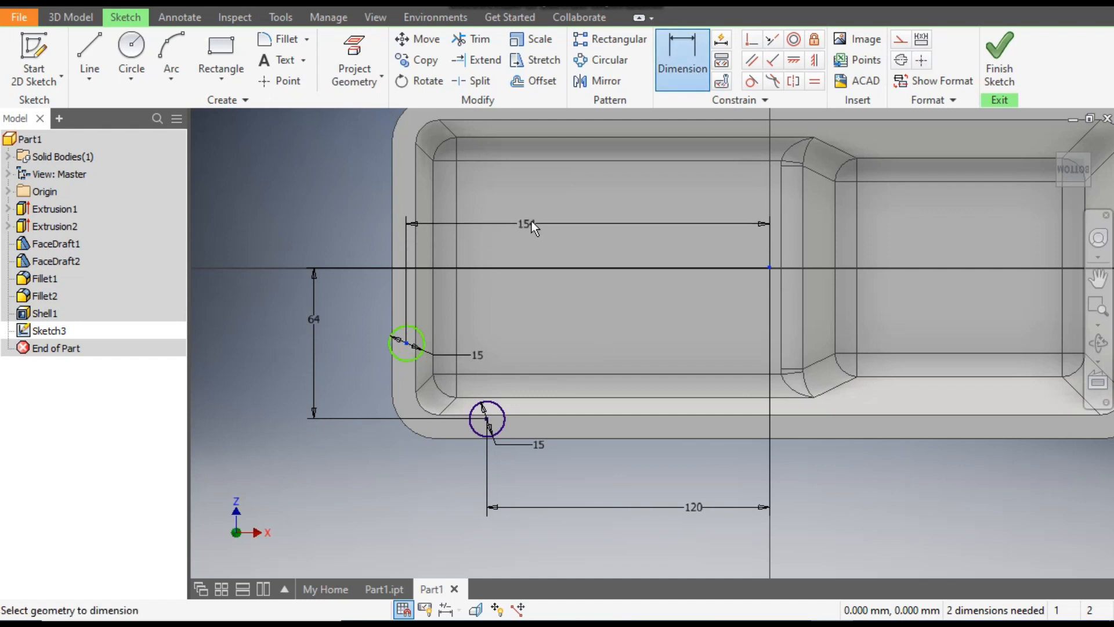
pyautogui.click(530, 221)
pyautogui.write('152')
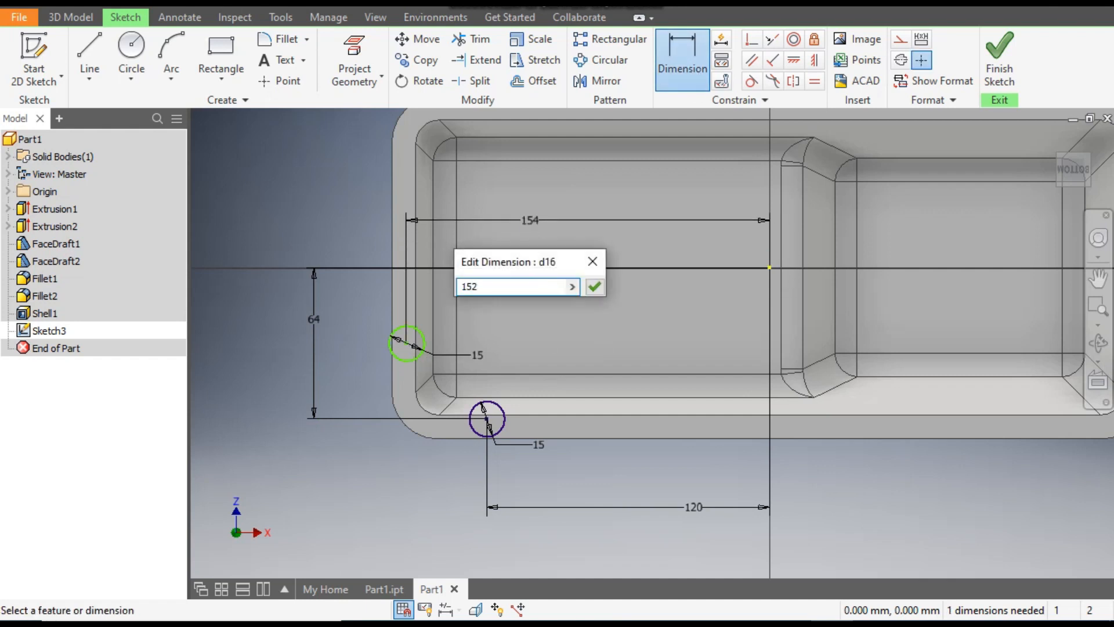
pyautogui.press('Return')
# Dimension the shallow-end circle's centre 30 mm vertically from the sketch origin.
pyautogui.click(771, 290)
pyautogui.click(770, 268)
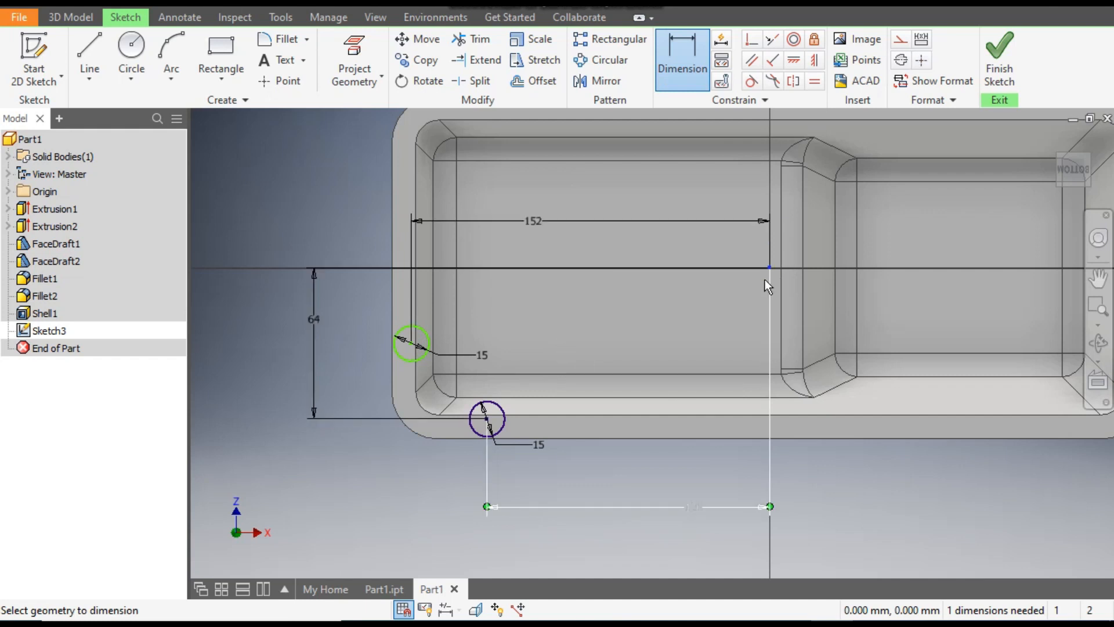
pyautogui.click(410, 347)
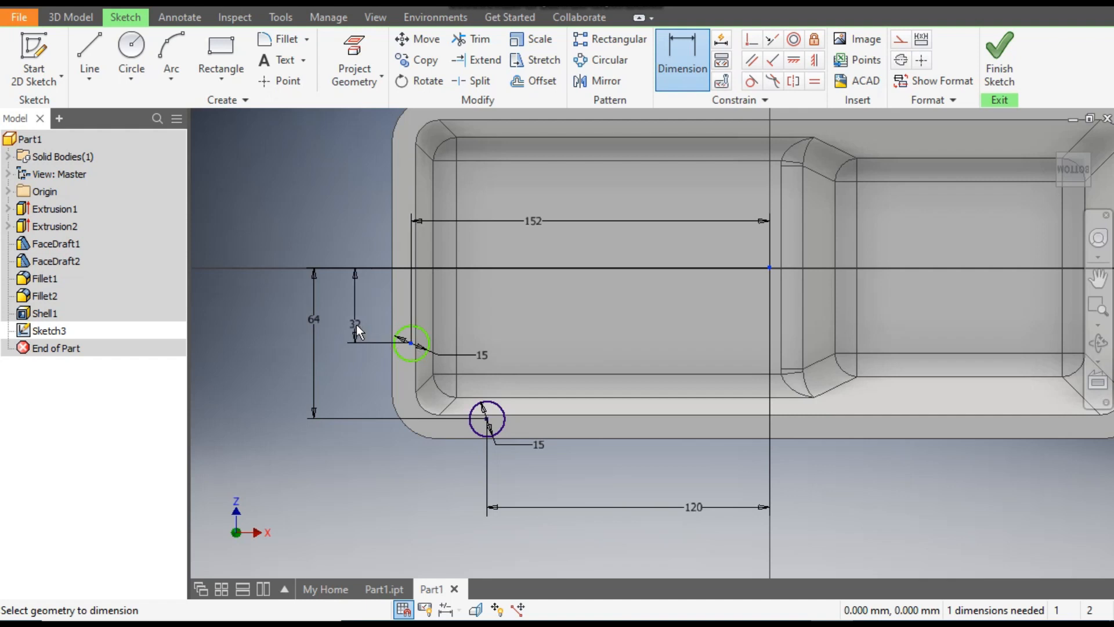
pyautogui.click(356, 324)
pyautogui.write('30')
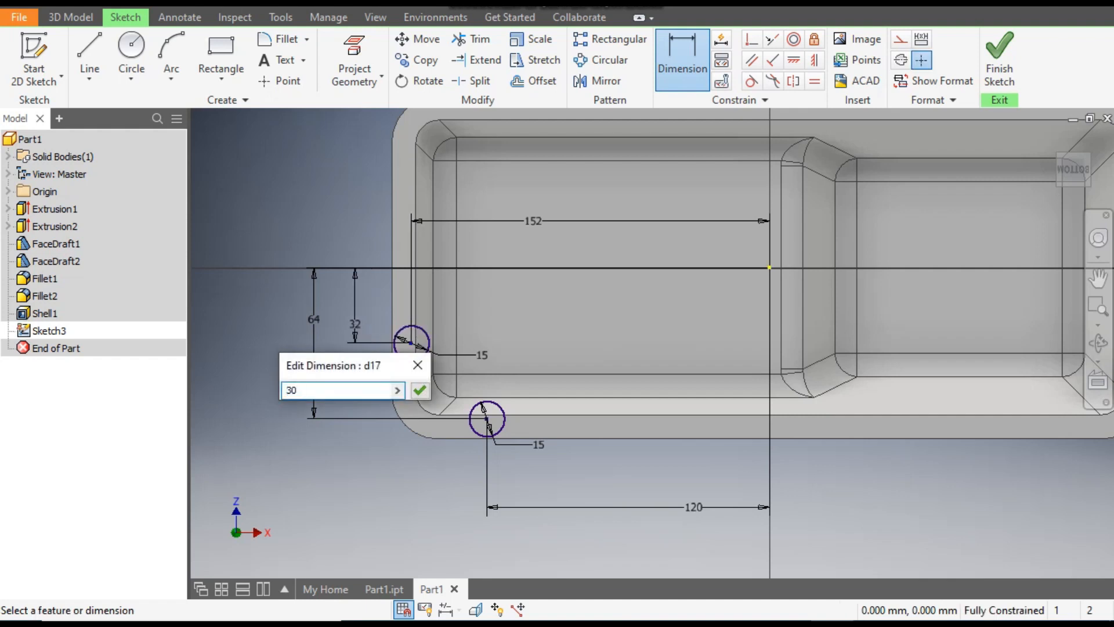
pyautogui.press('Return')
pyautogui.press('Escape')
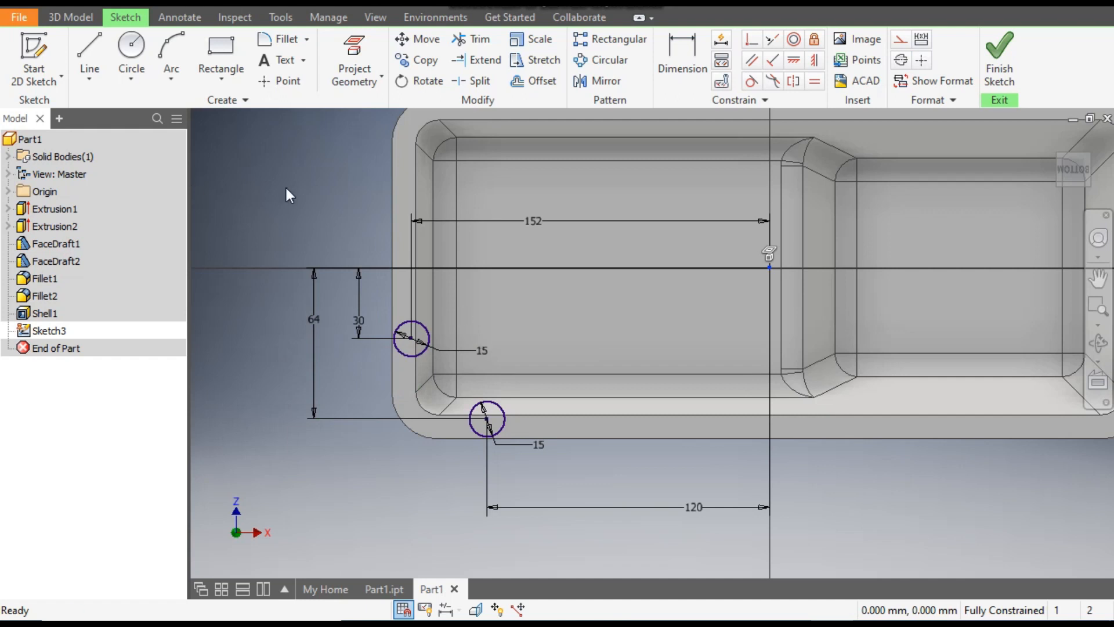
# Project the rim's outer long edge on the negative-Z side and its outer short edge on the negative-X end into the sketch.
pyautogui.moveTo(285, 188); pyautogui.dragTo(274, 245, button='middle')
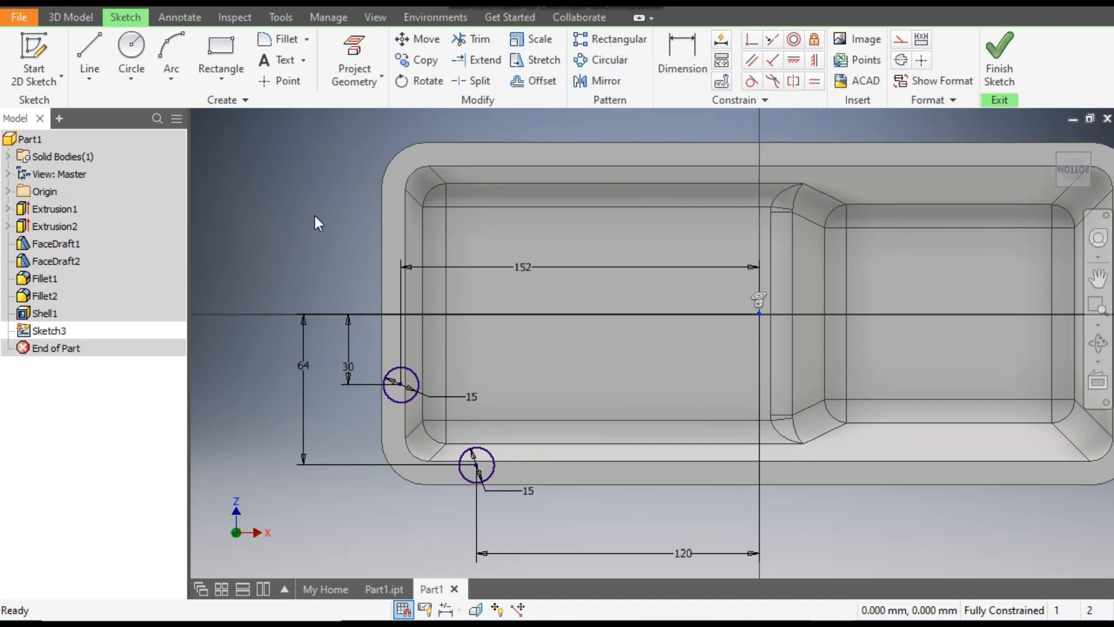
pyautogui.click(355, 52)
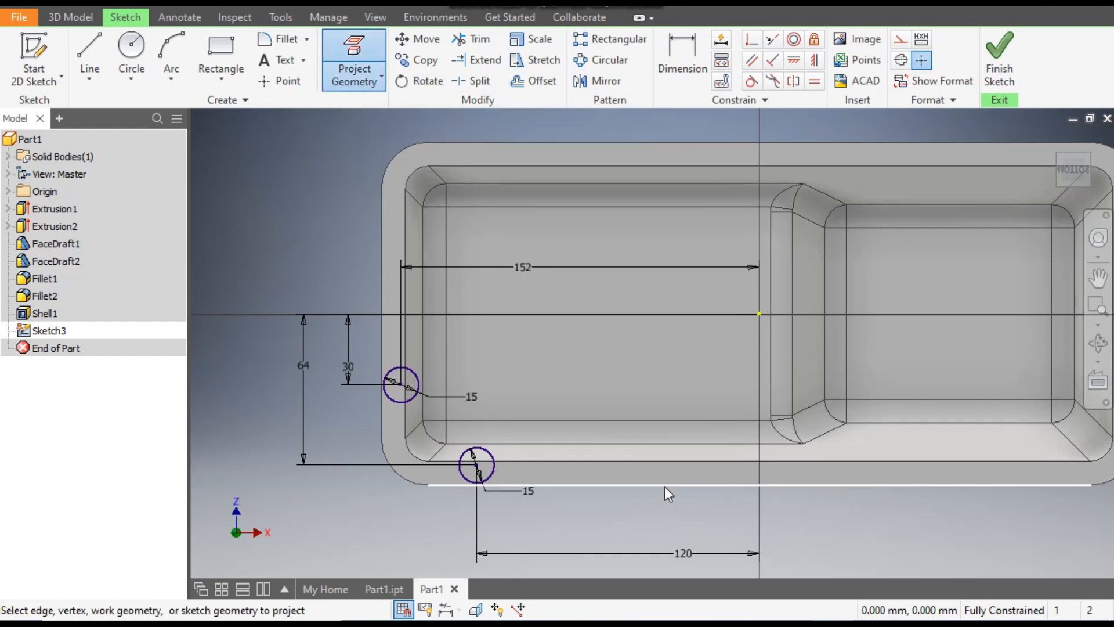
pyautogui.click(379, 277)
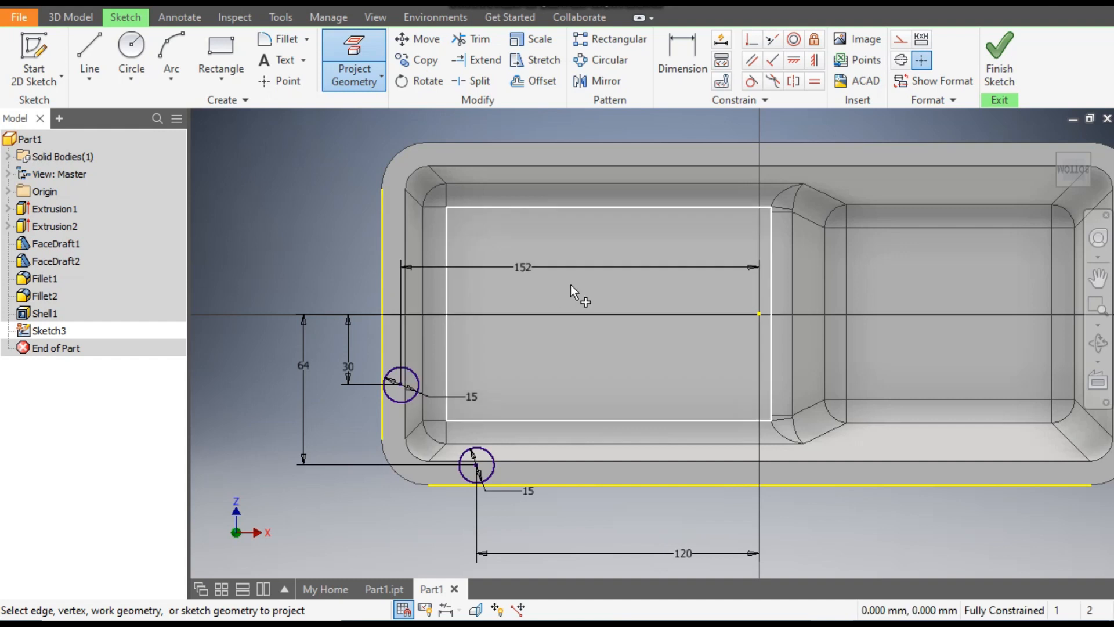
pyautogui.press('Escape')
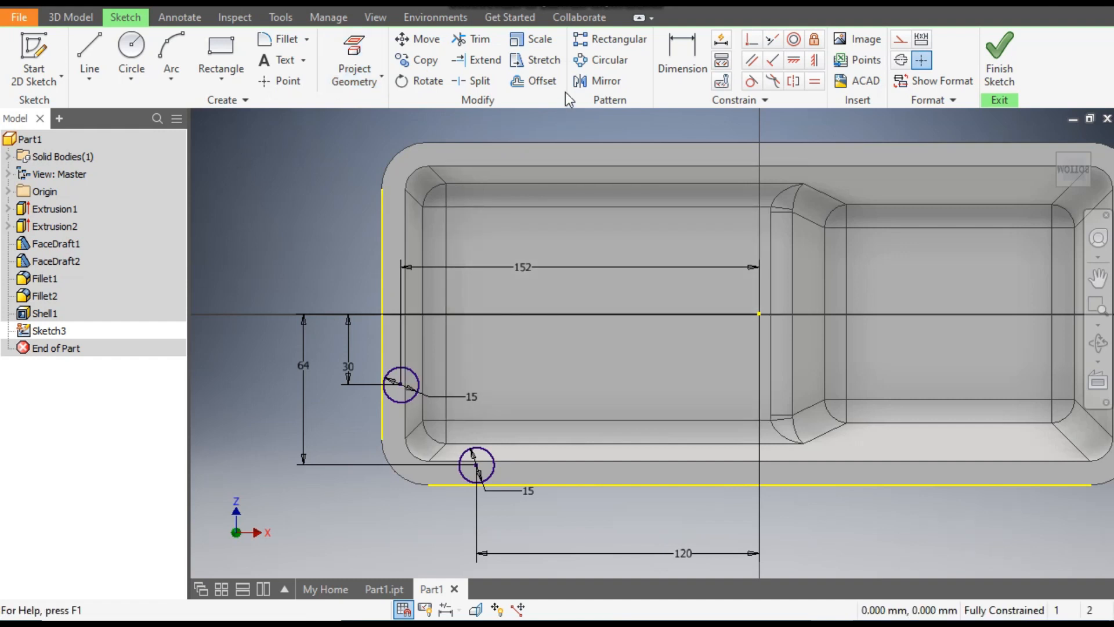
# Create a rectangular pattern of the long-side circle along the projected long edge toward positive X, with 4 instances spaced 75 mm.
pyautogui.click(621, 42)
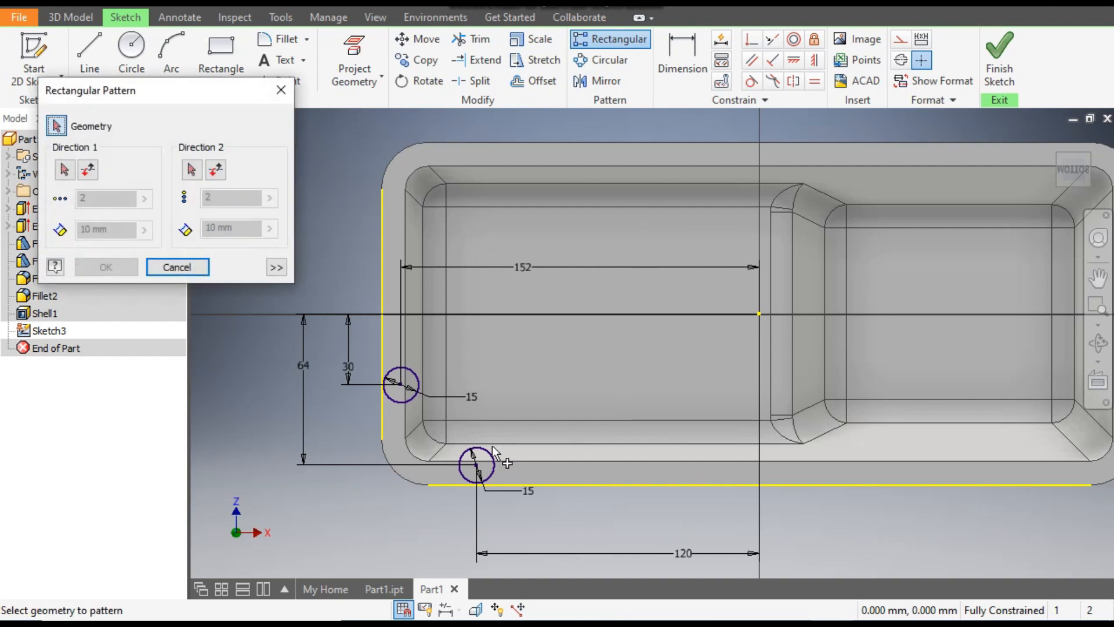
pyautogui.click(474, 463)
pyautogui.moveTo(605, 410); pyautogui.dragTo(531, 416, button='middle')
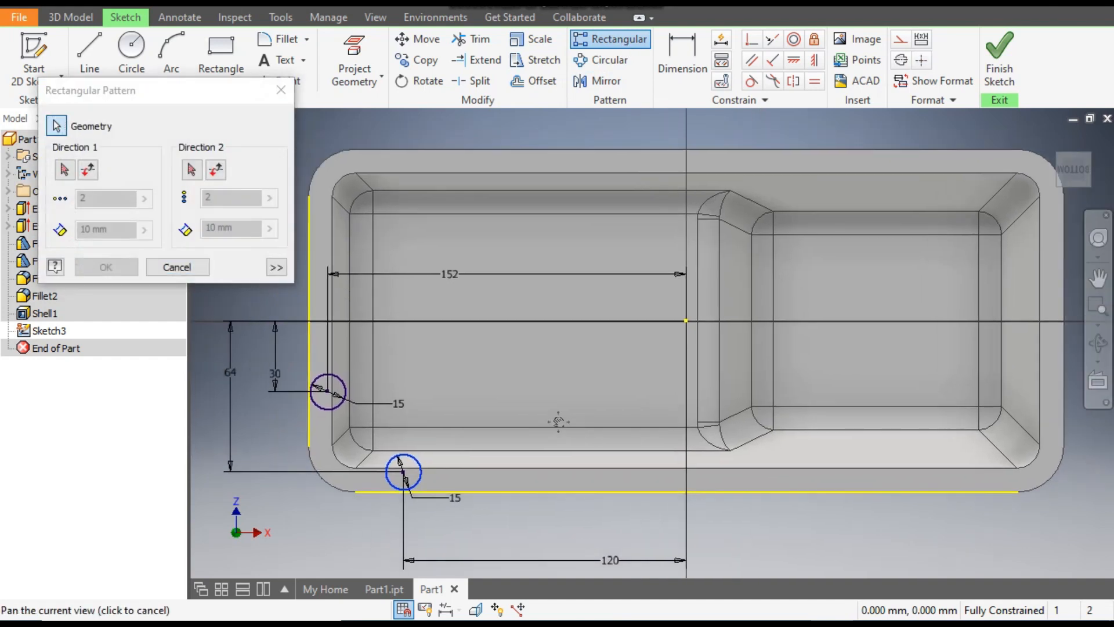
pyautogui.click(65, 169)
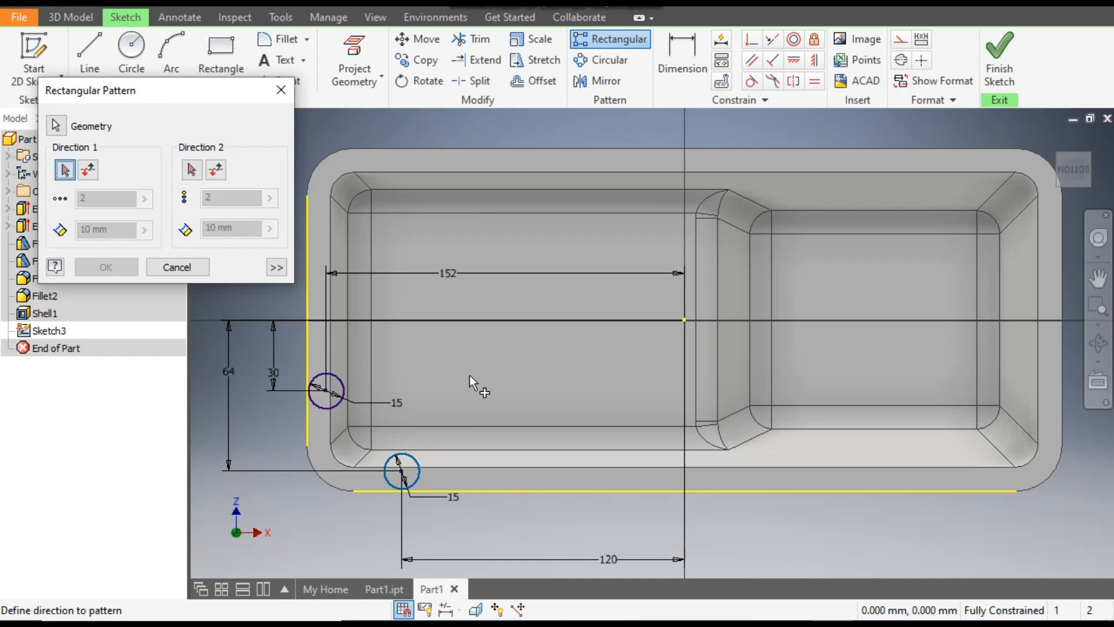
pyautogui.click(497, 492)
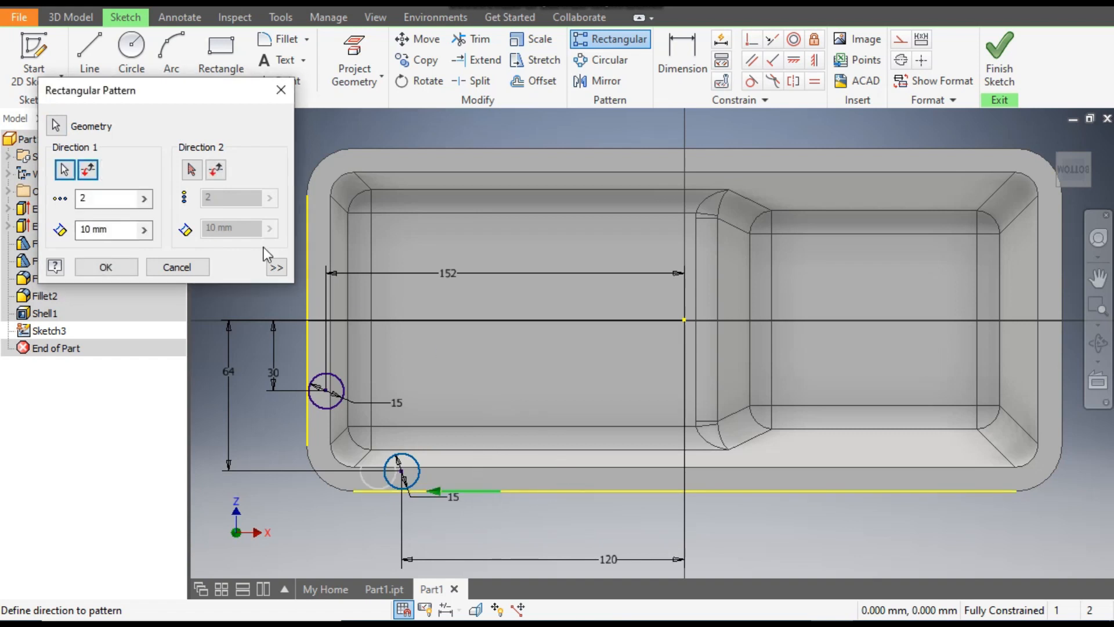
pyautogui.click(90, 171)
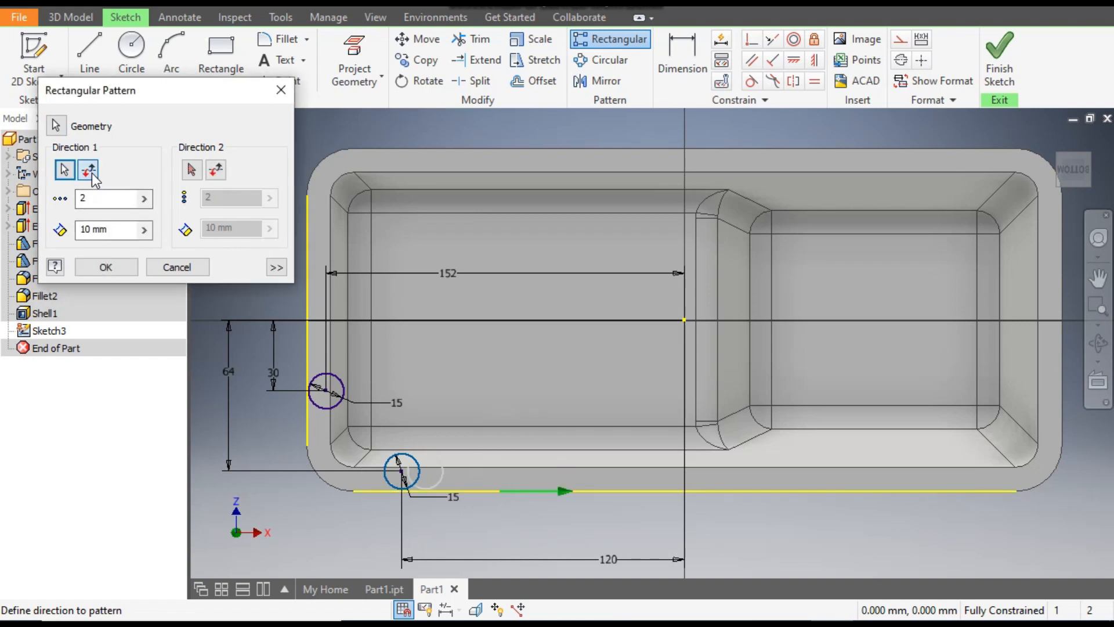
pyautogui.doubleClick(107, 198)
pyautogui.write('4')
pyautogui.doubleClick(95, 230)
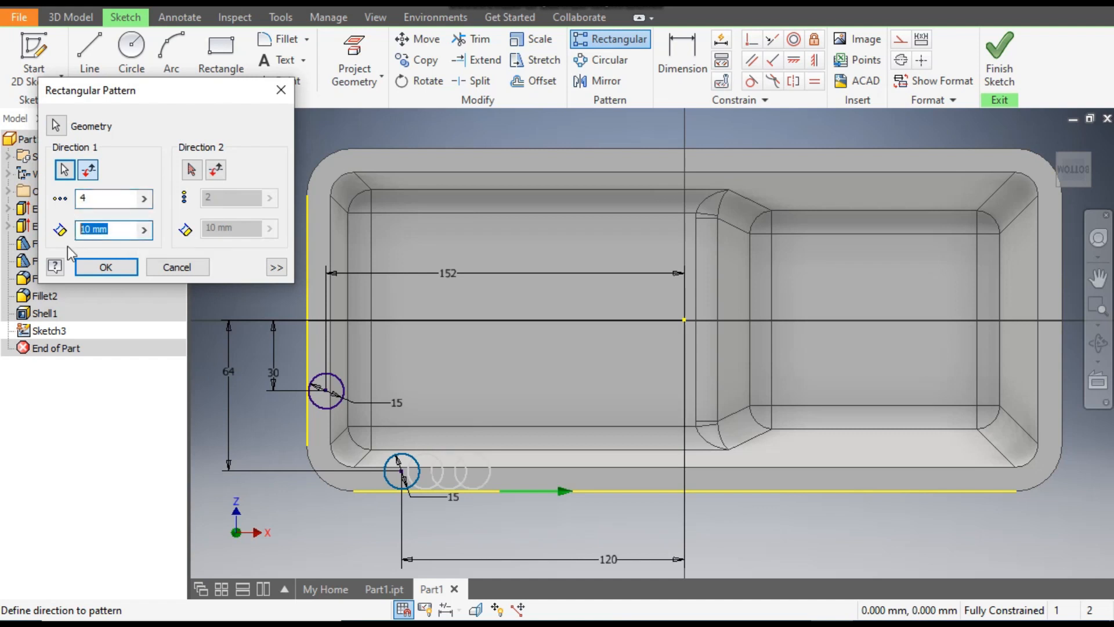
pyautogui.write('75')
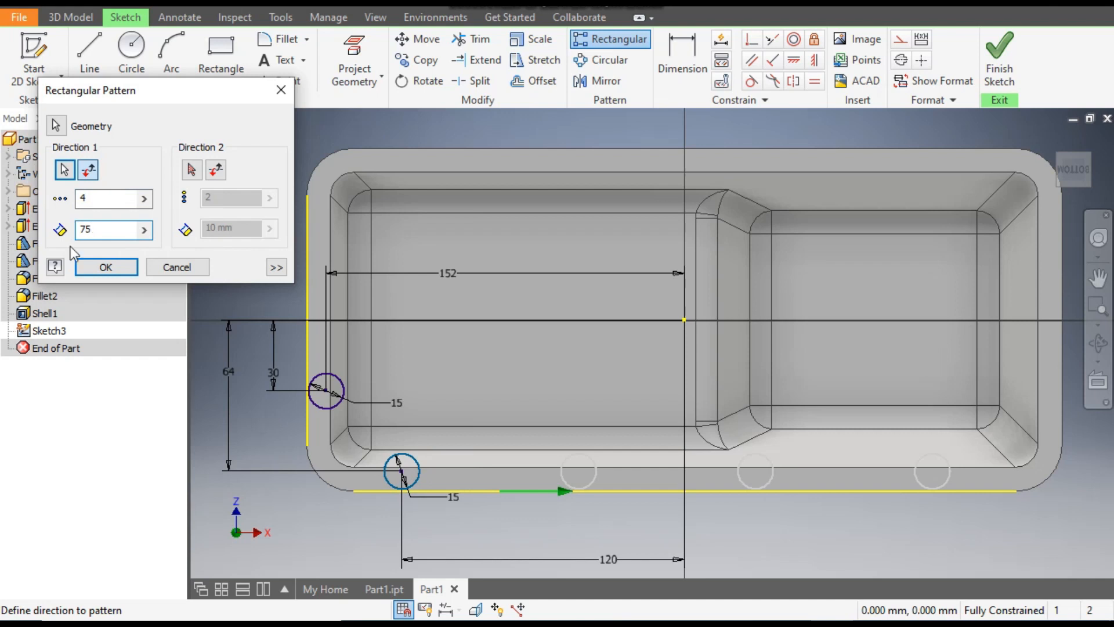
pyautogui.click(116, 269)
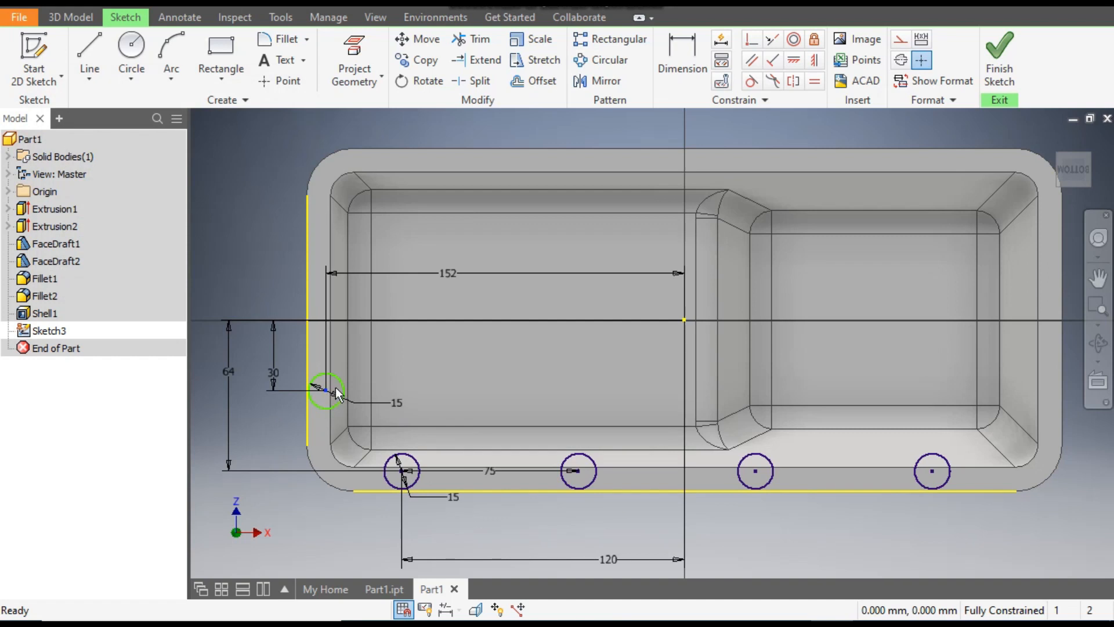
# Convert the two projected outer rim edges to construction geometry.
pyautogui.moveTo(293, 406); pyautogui.dragTo(302, 406, button='middle')
pyautogui.scroll(-3, 303, 406)
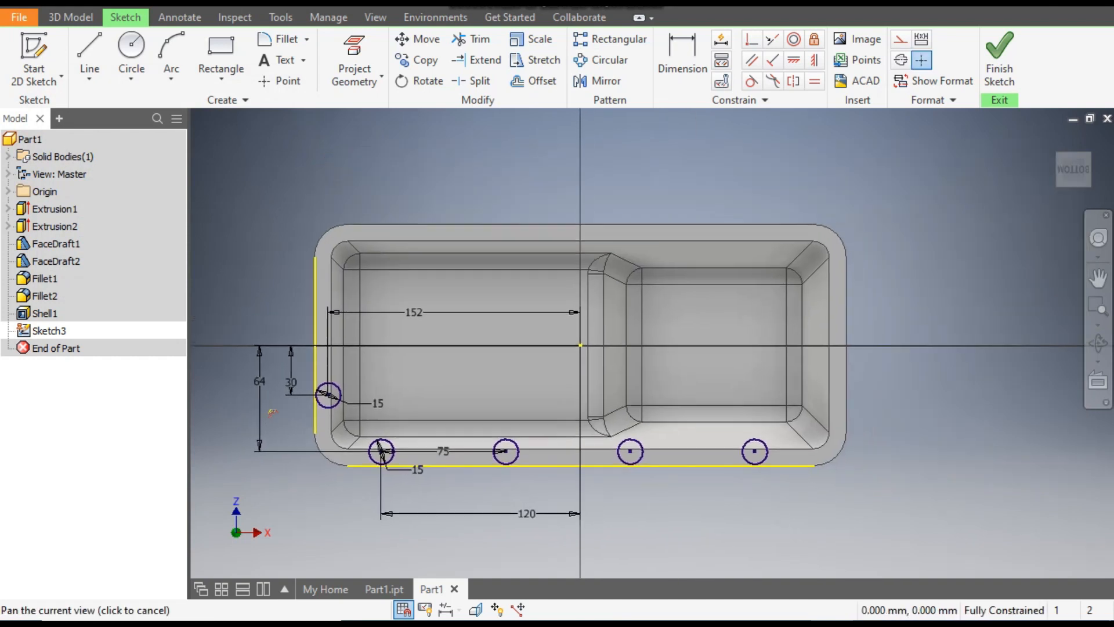
pyautogui.scroll(2, 290, 406)
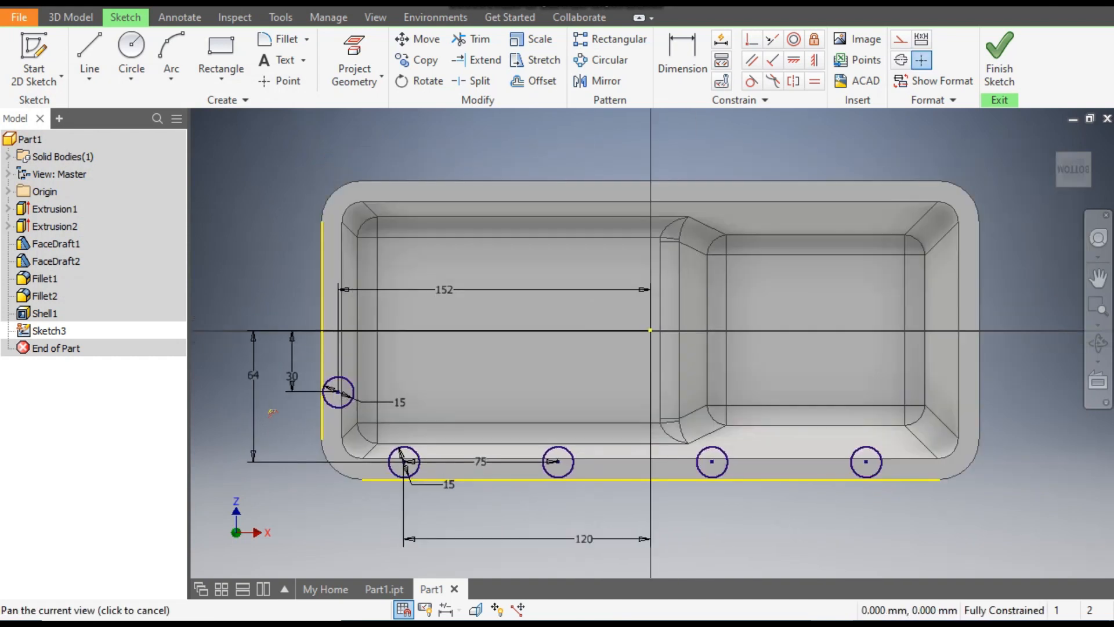
pyautogui.click(321, 308)
pyautogui.keyDown('ctrl'); pyautogui.click(500, 481); pyautogui.keyUp('ctrl')
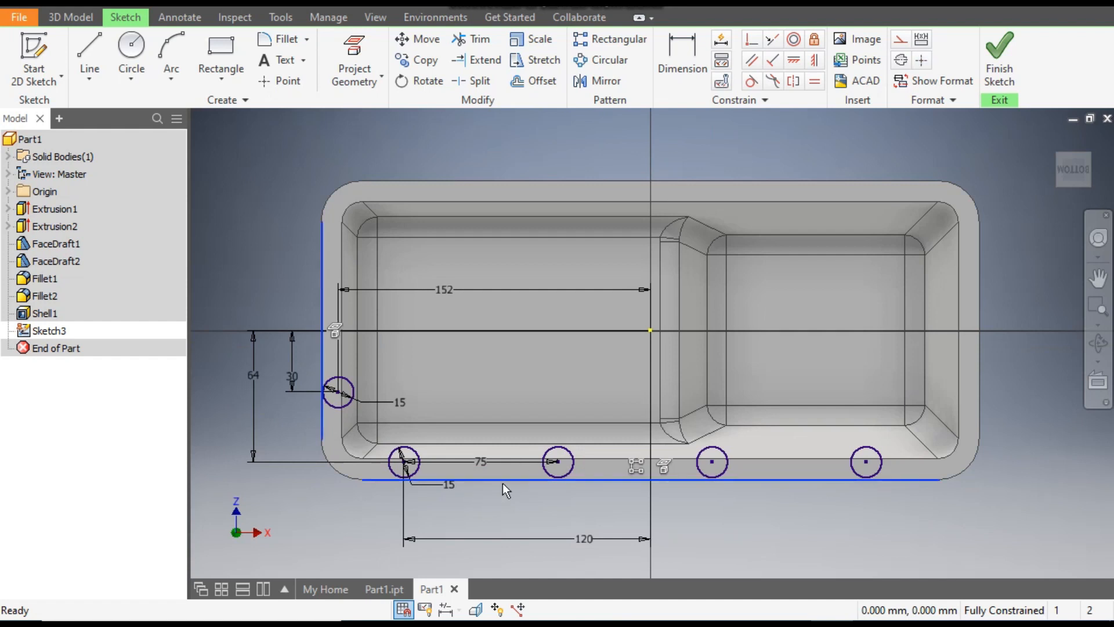
pyautogui.click(902, 46)
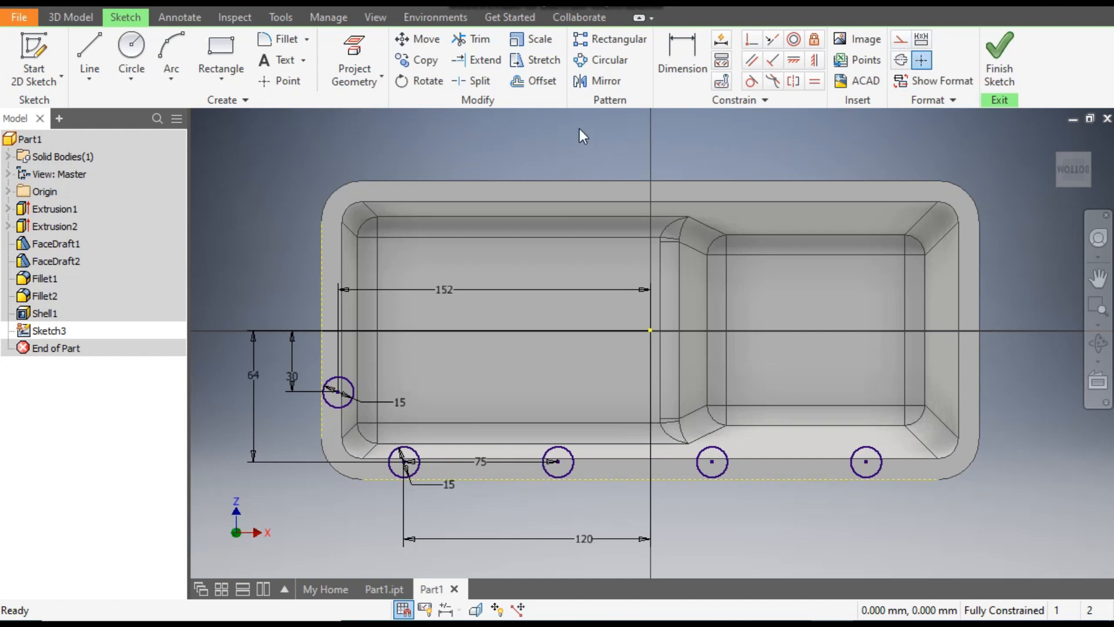
pyautogui.click(602, 81)
pyautogui.click(347, 386)
pyautogui.moveTo(920, 442); pyautogui.dragTo(386, 463)
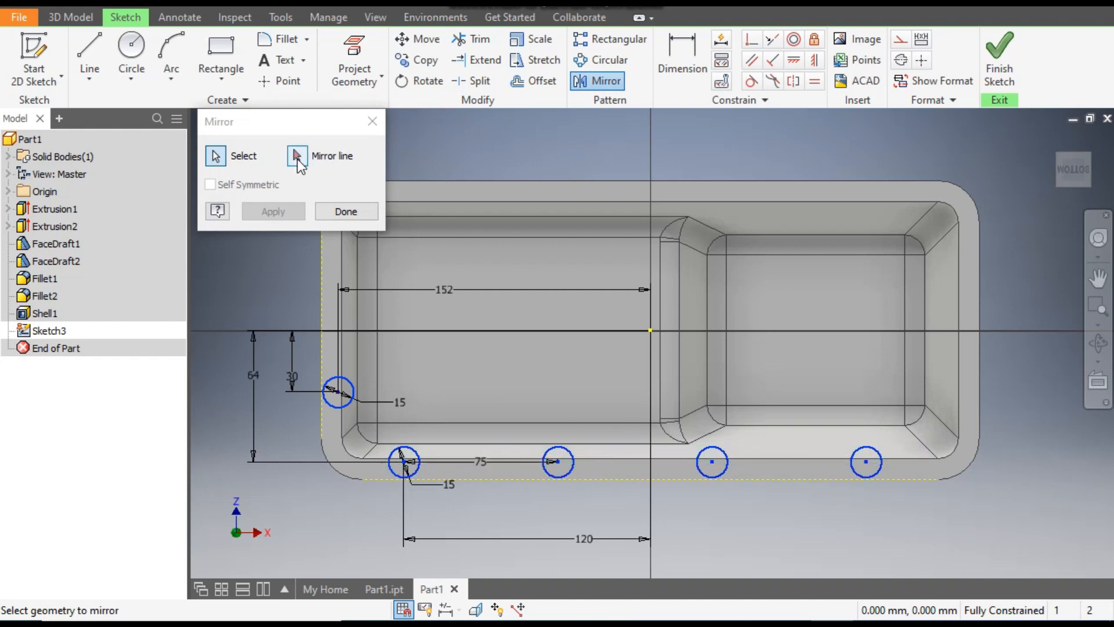
pyautogui.click(373, 121)
# Draw a horizontal line about 128 mm long from the origin toward positive X and convert it to construction geometry.
pyautogui.click(89, 58)
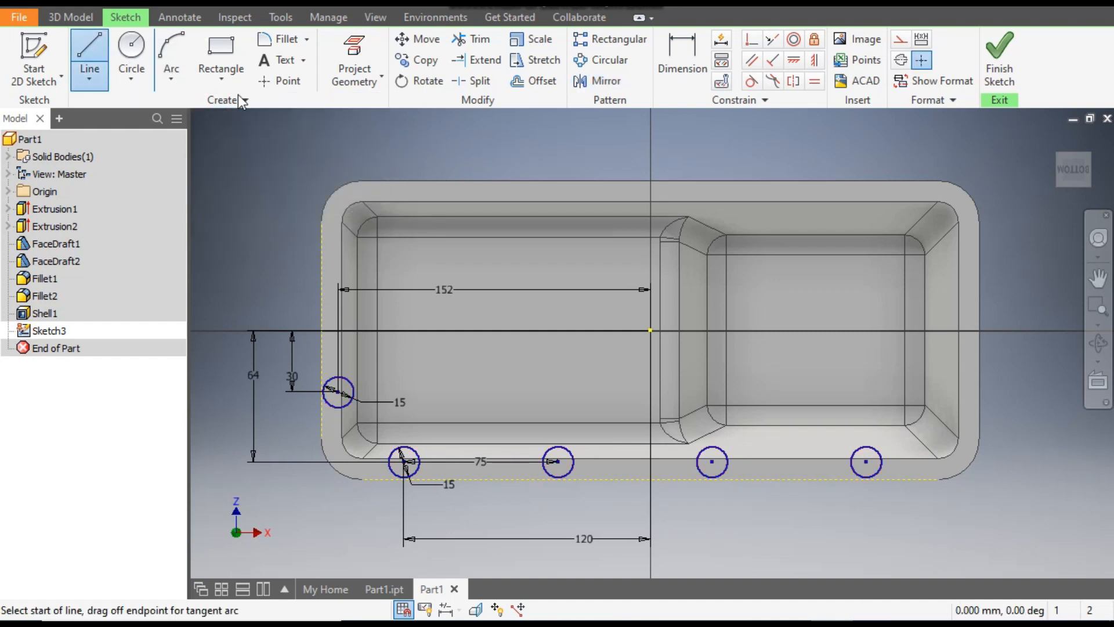
pyautogui.click(650, 330)
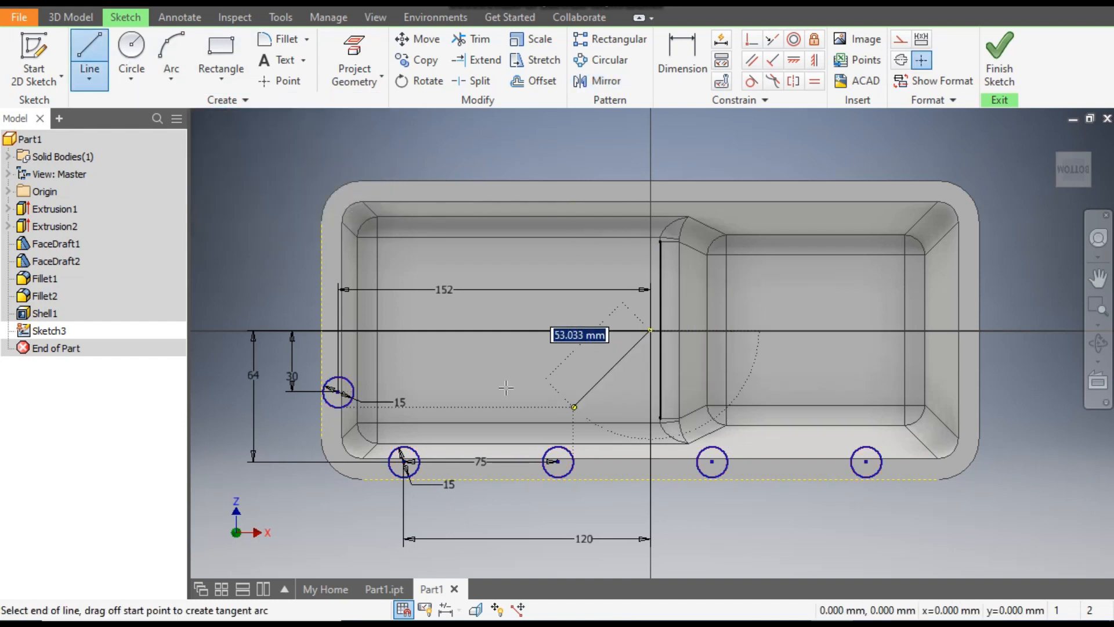
pyautogui.click(913, 329)
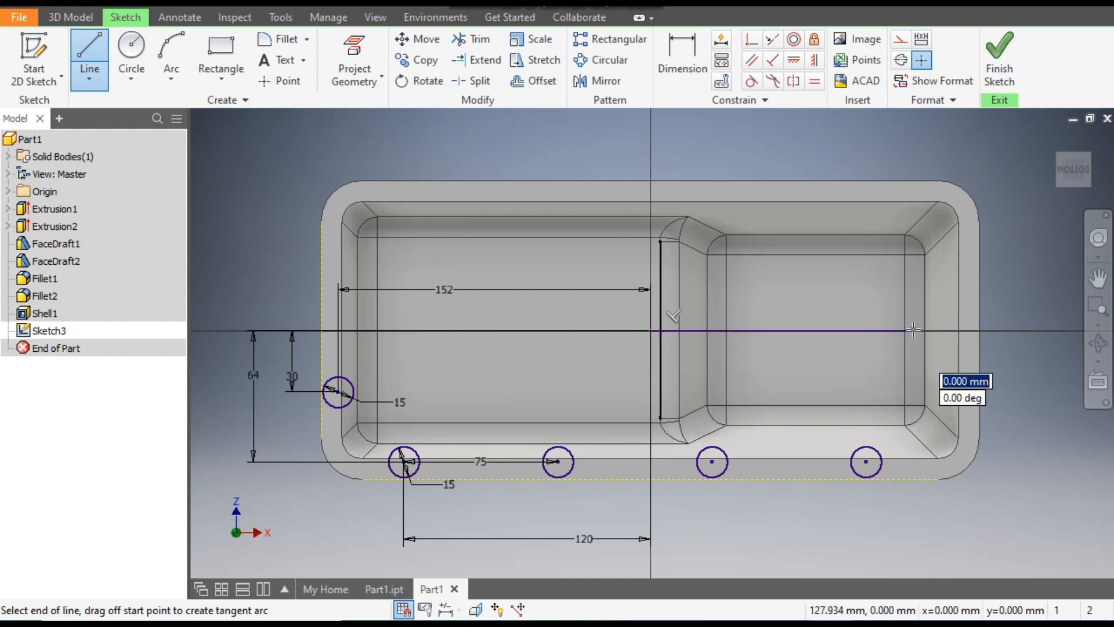
pyautogui.press('Escape')
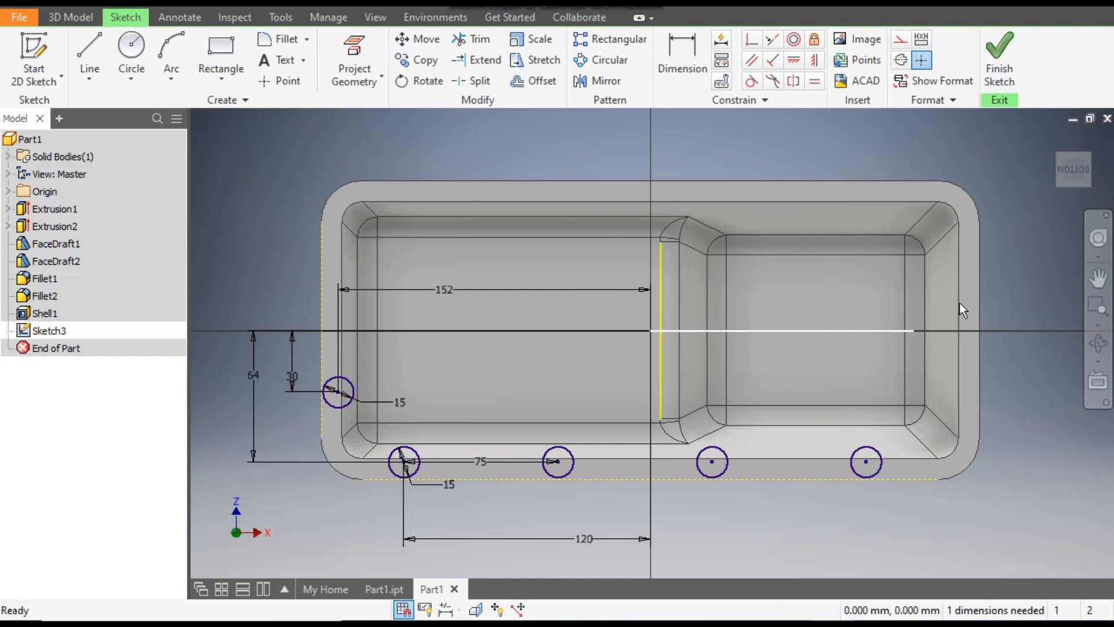
pyautogui.click(802, 331)
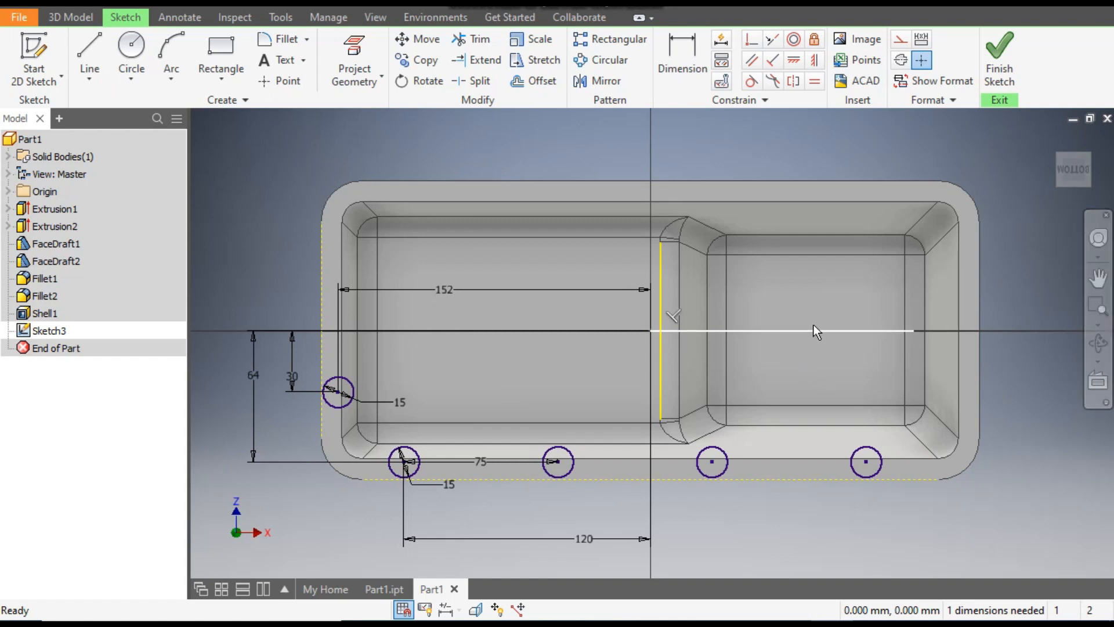
pyautogui.click(901, 41)
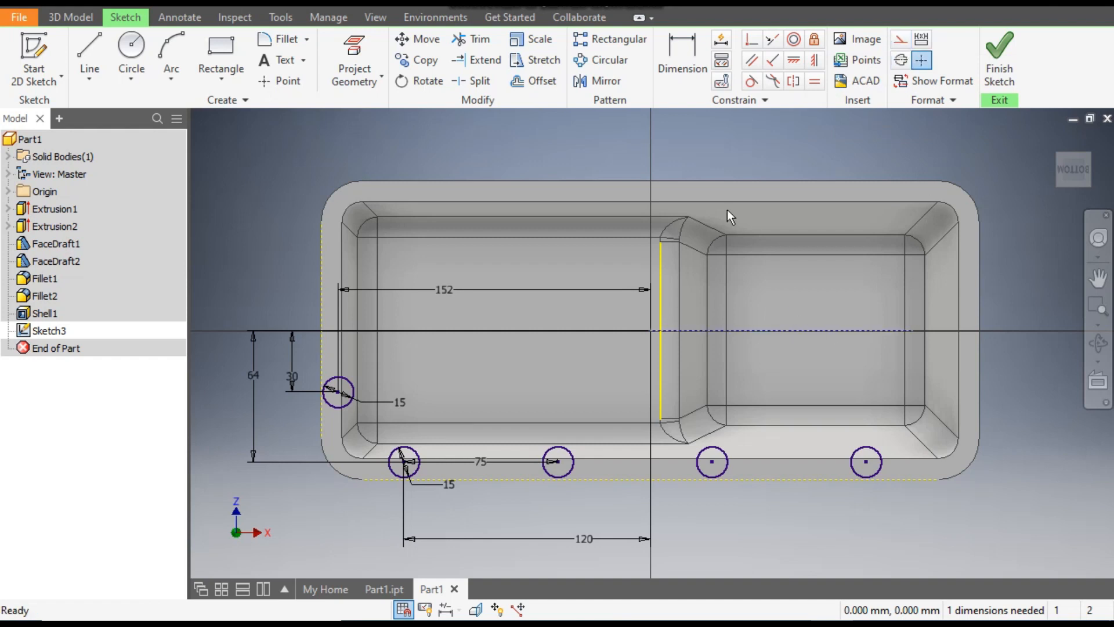
# Mirror the five recess circles about the horizontal construction line to the opposite half of the rim.
pyautogui.click(593, 83)
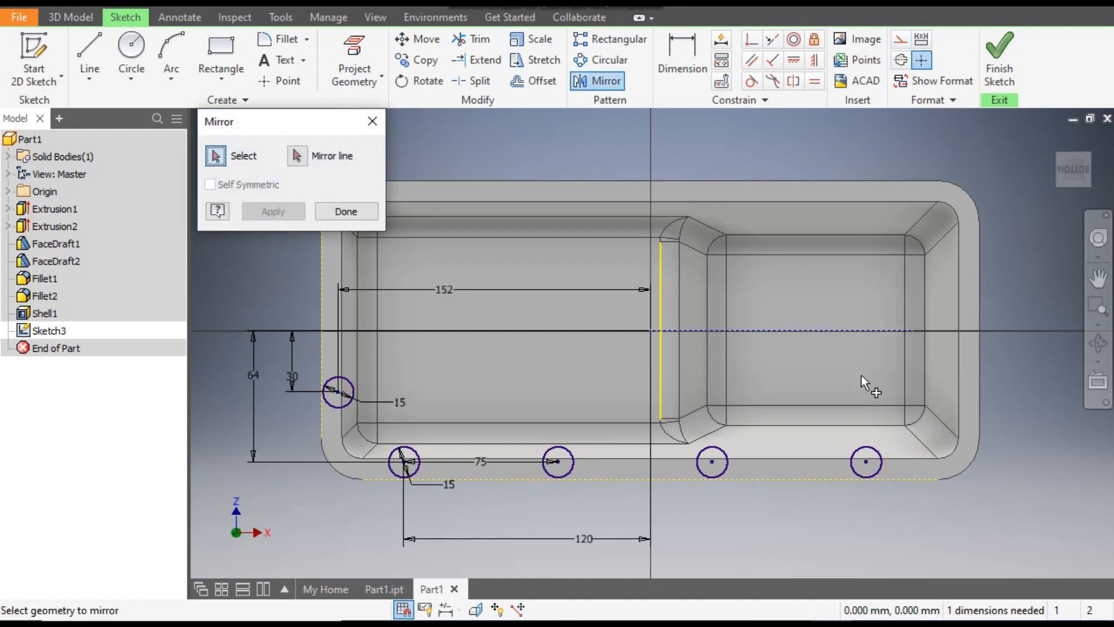
pyautogui.moveTo(893, 430)
pyautogui.mouseDown()
pyautogui.moveTo(742, 459)
pyautogui.moveTo(390, 463)
pyautogui.mouseUp()
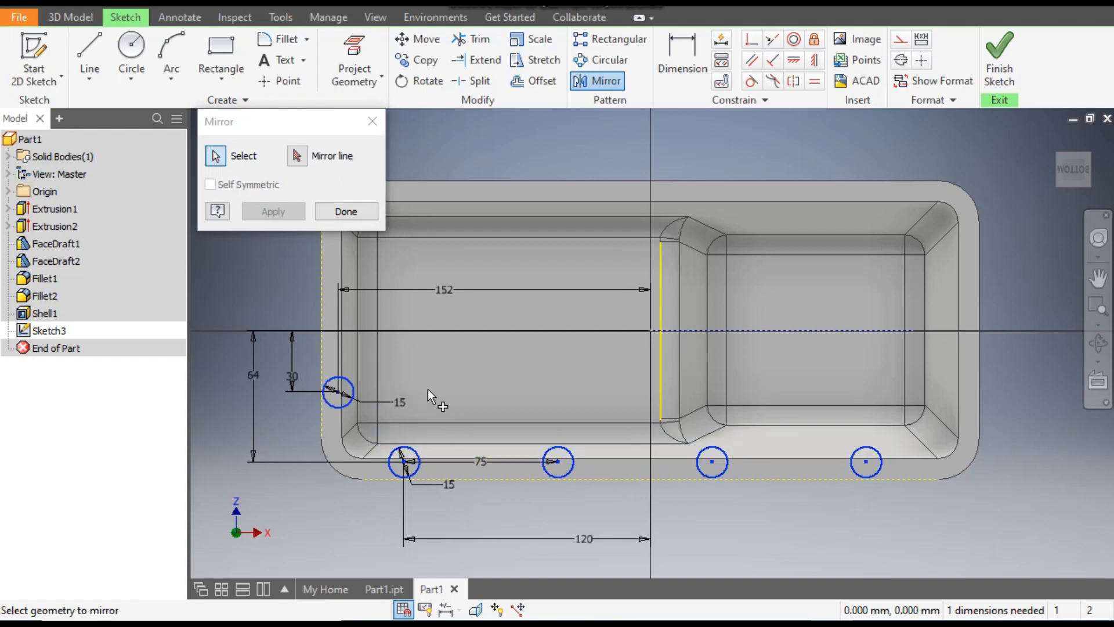
pyautogui.click(297, 157)
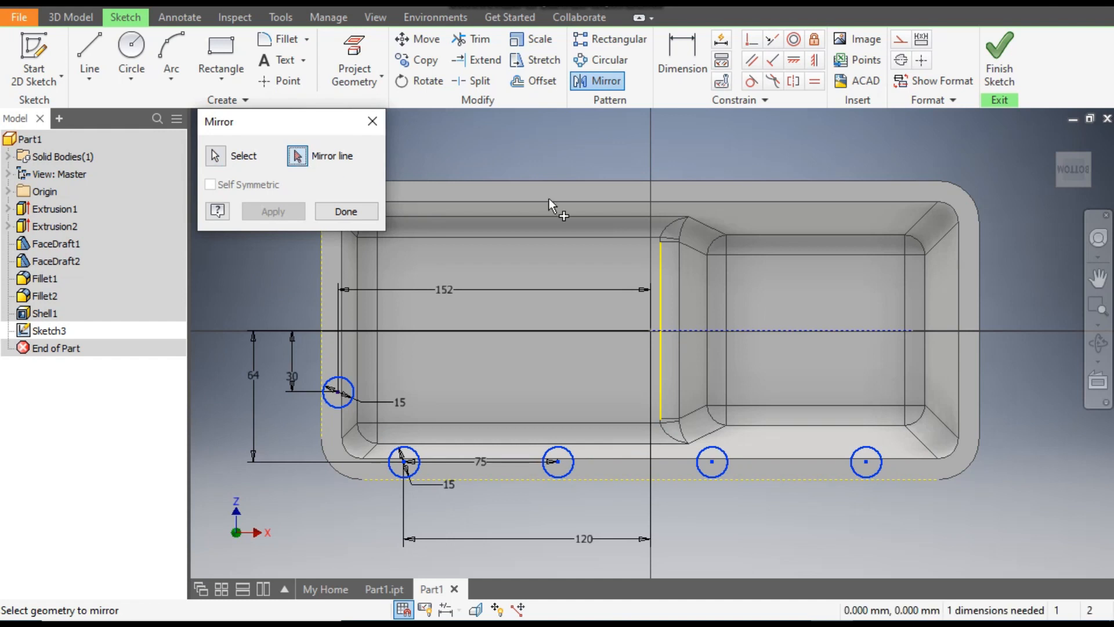
pyautogui.click(795, 331)
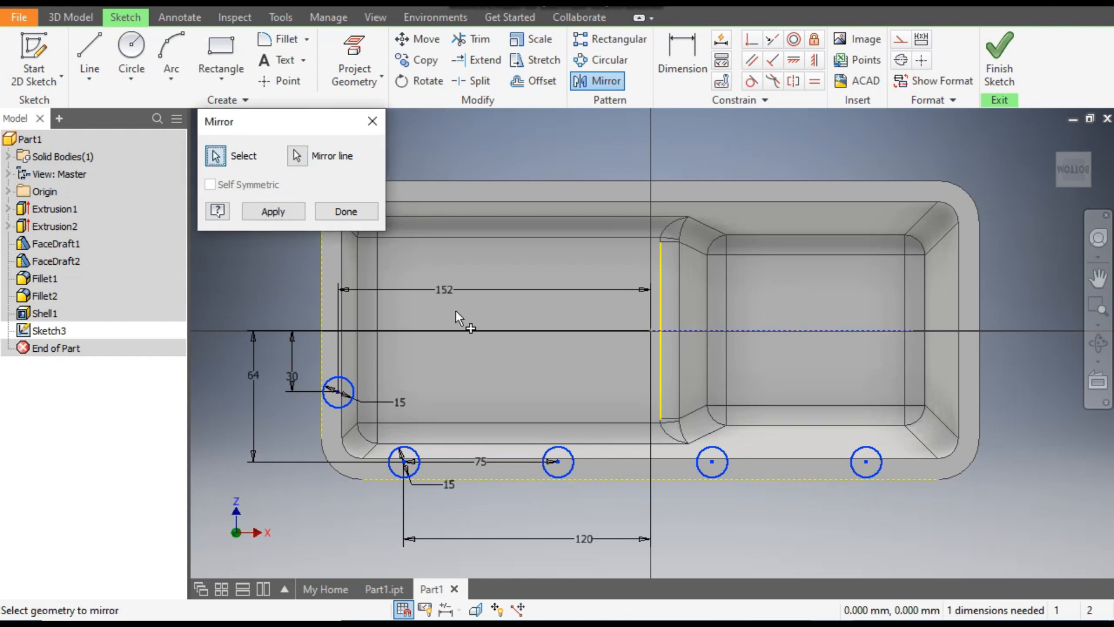
pyautogui.click(278, 211)
pyautogui.moveTo(511, 277); pyautogui.dragTo(583, 289, button='middle')
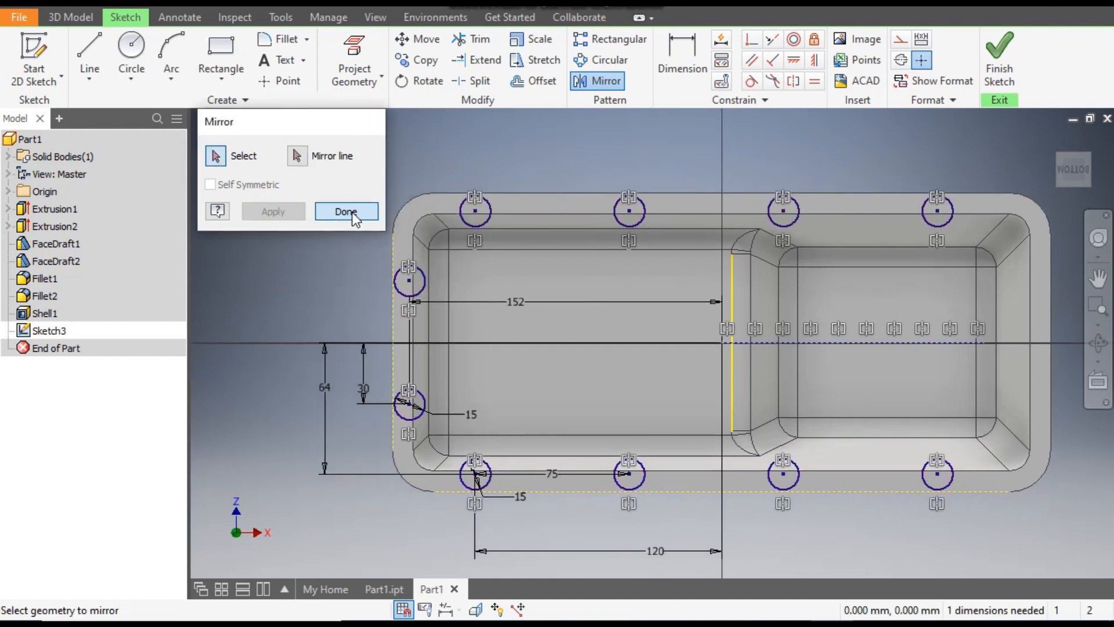
pyautogui.click(351, 215)
pyautogui.moveTo(703, 376); pyautogui.dragTo(669, 383, button='middle')
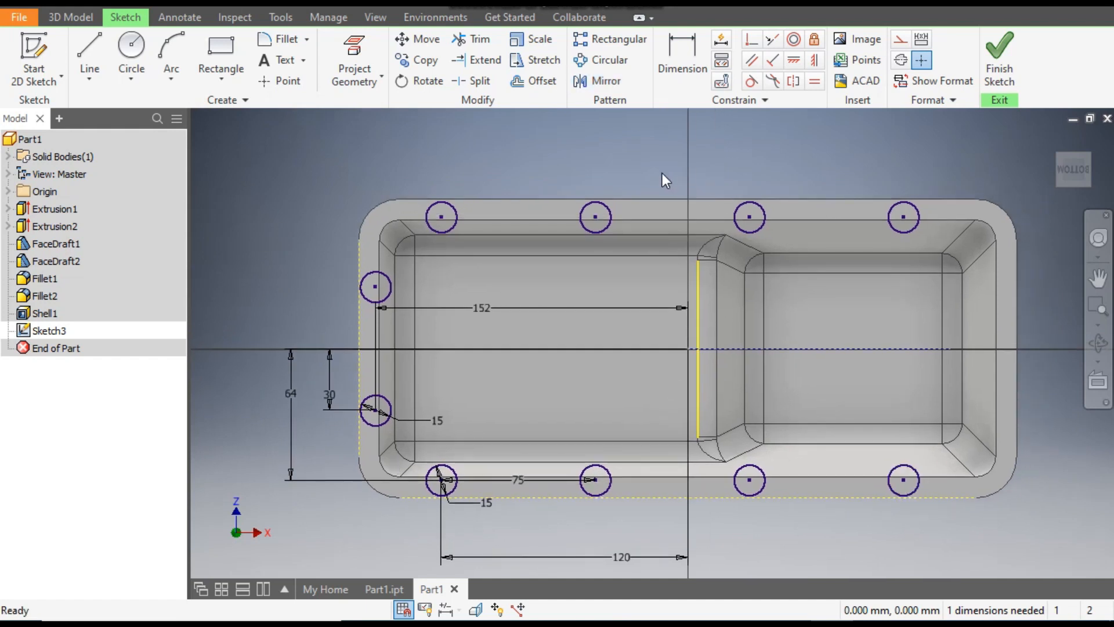
# Finish the sketch and extrude all ten circles down into the pan walls as a Join with To Next extents.
pyautogui.press('F6')
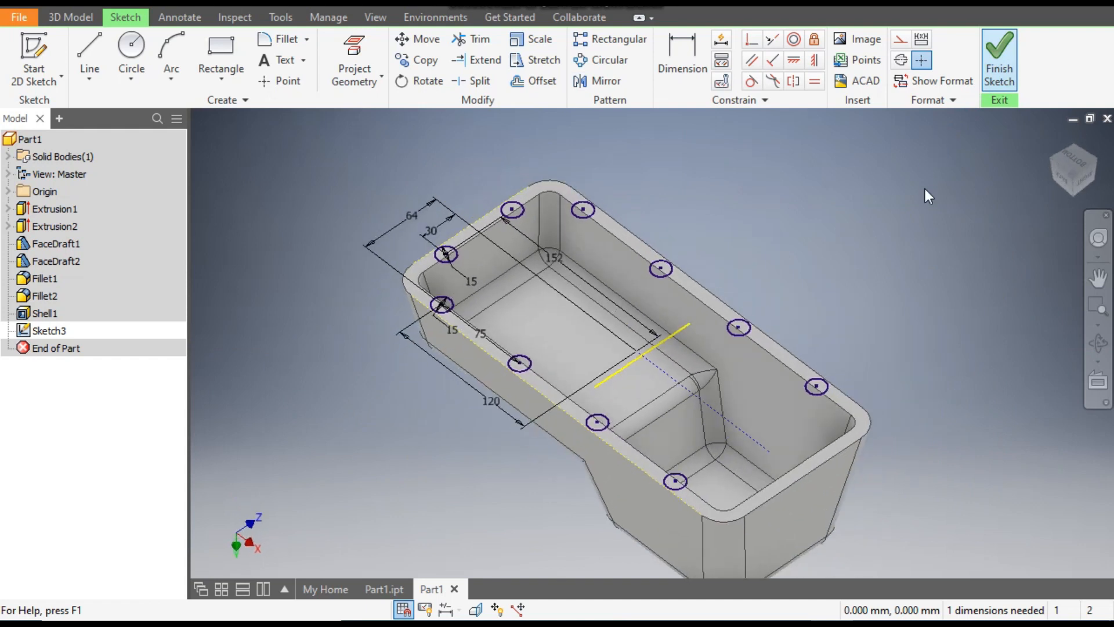
pyautogui.click(86, 44)
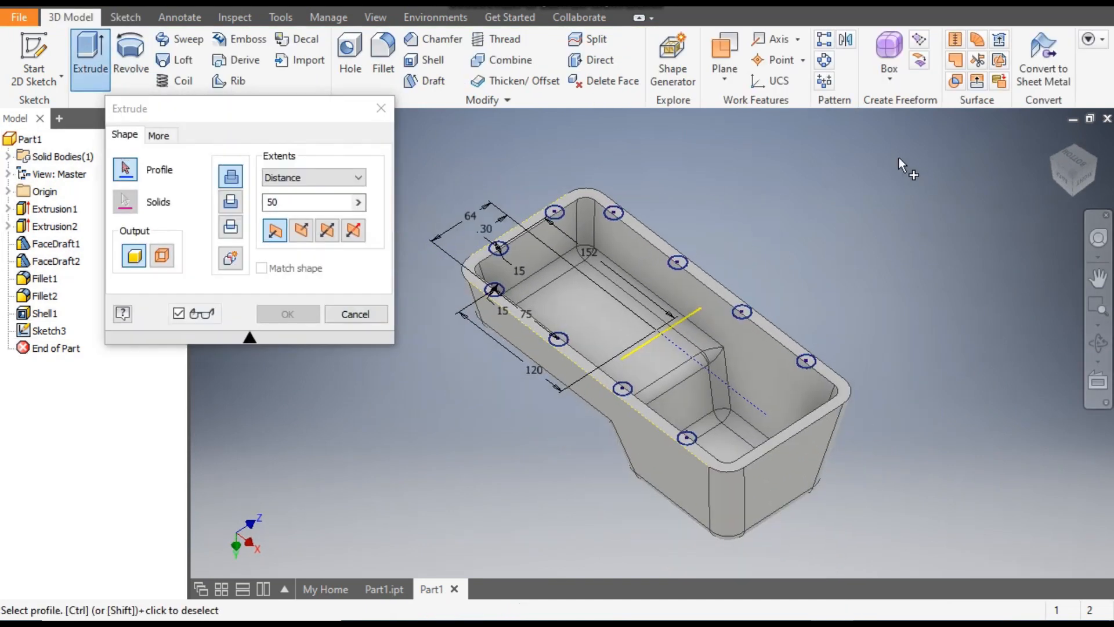
pyautogui.moveTo(885, 214); pyautogui.dragTo(402, 492)
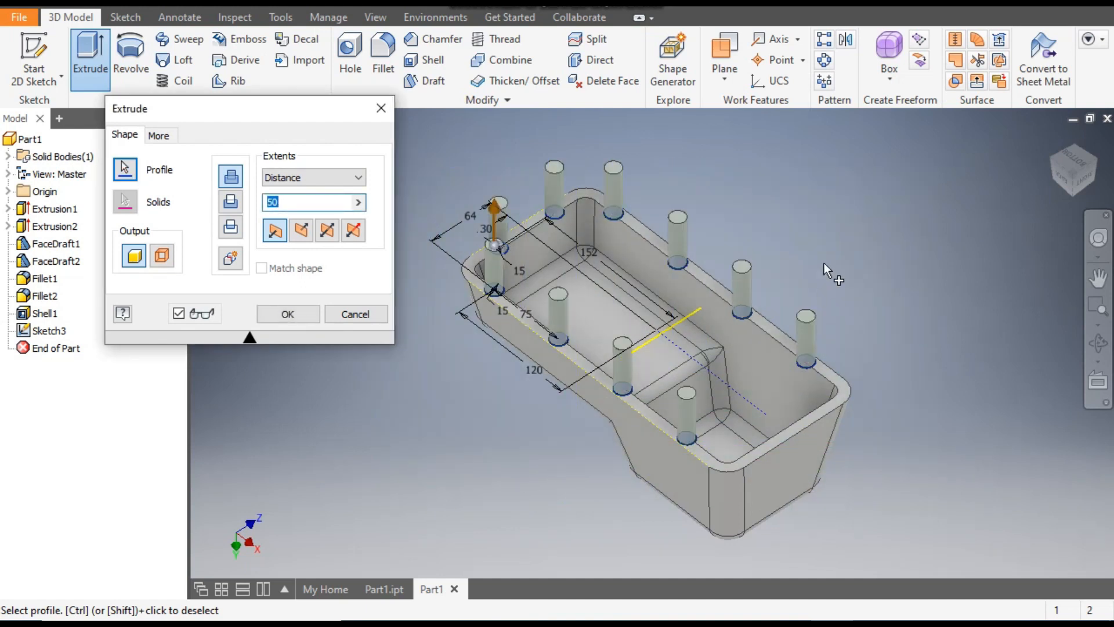
pyautogui.click(301, 230)
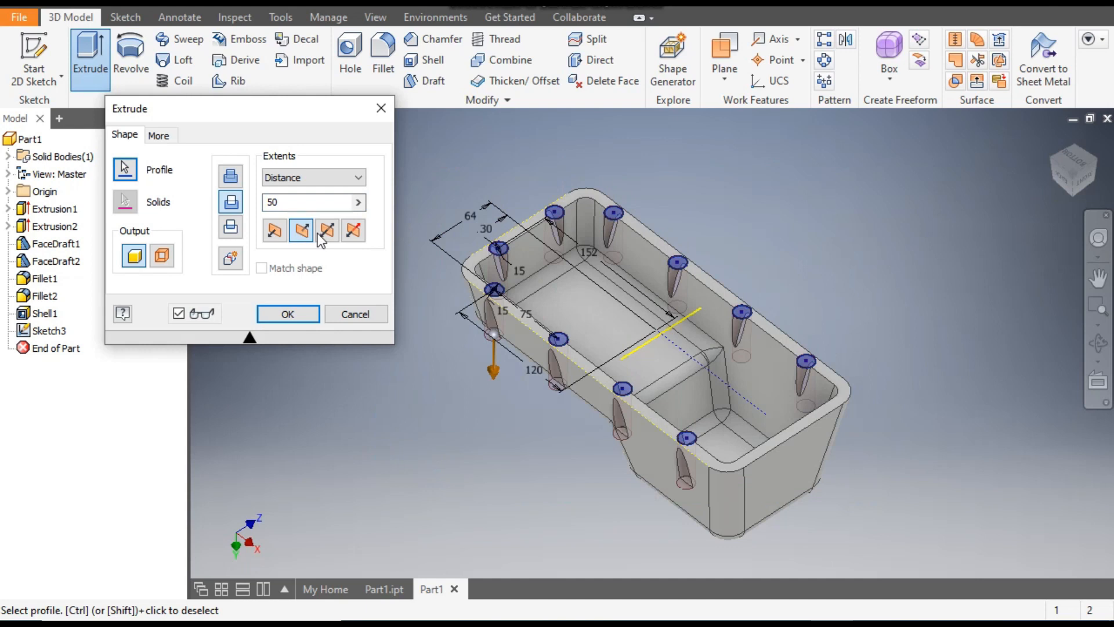
pyautogui.scroll(3, 621, 239)
pyautogui.scroll(-2, 614, 215)
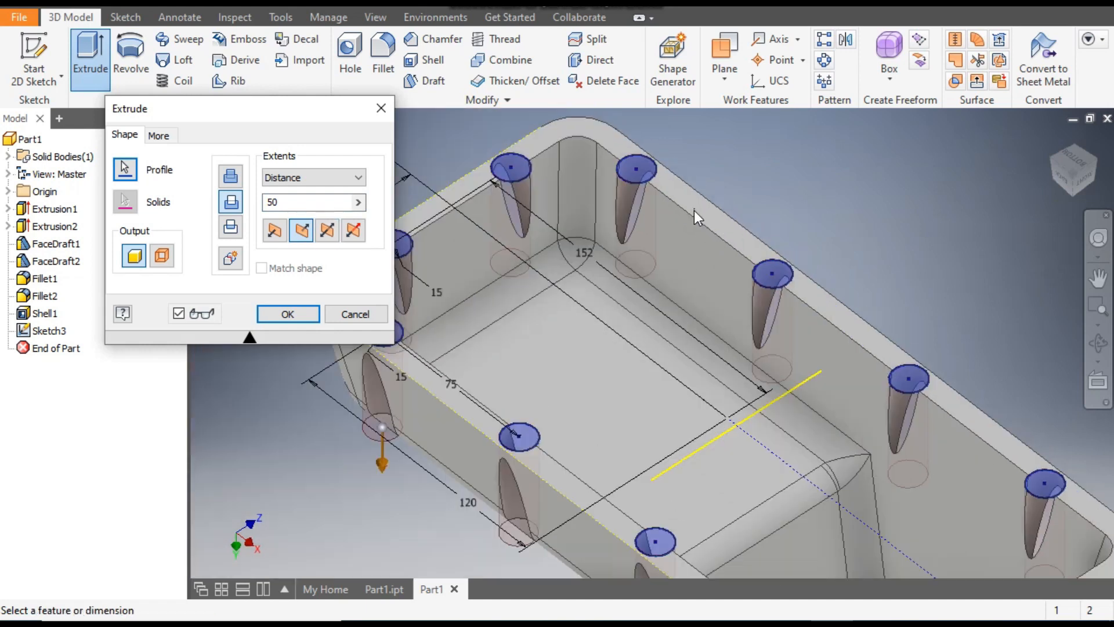
pyautogui.scroll(-3, 739, 219)
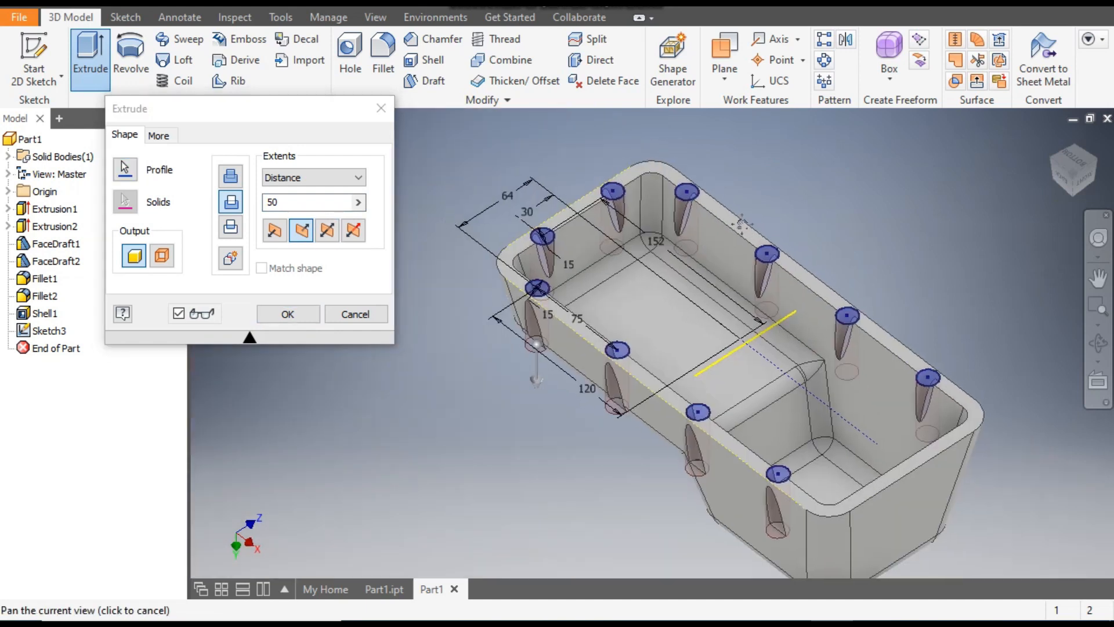
pyautogui.click(230, 178)
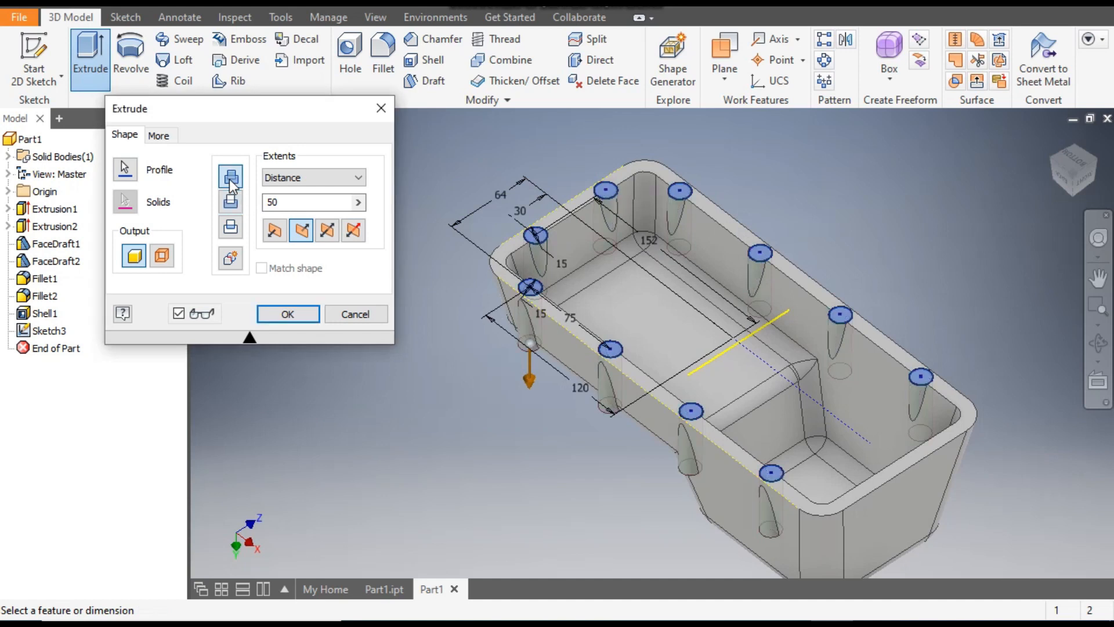
pyautogui.click(297, 179)
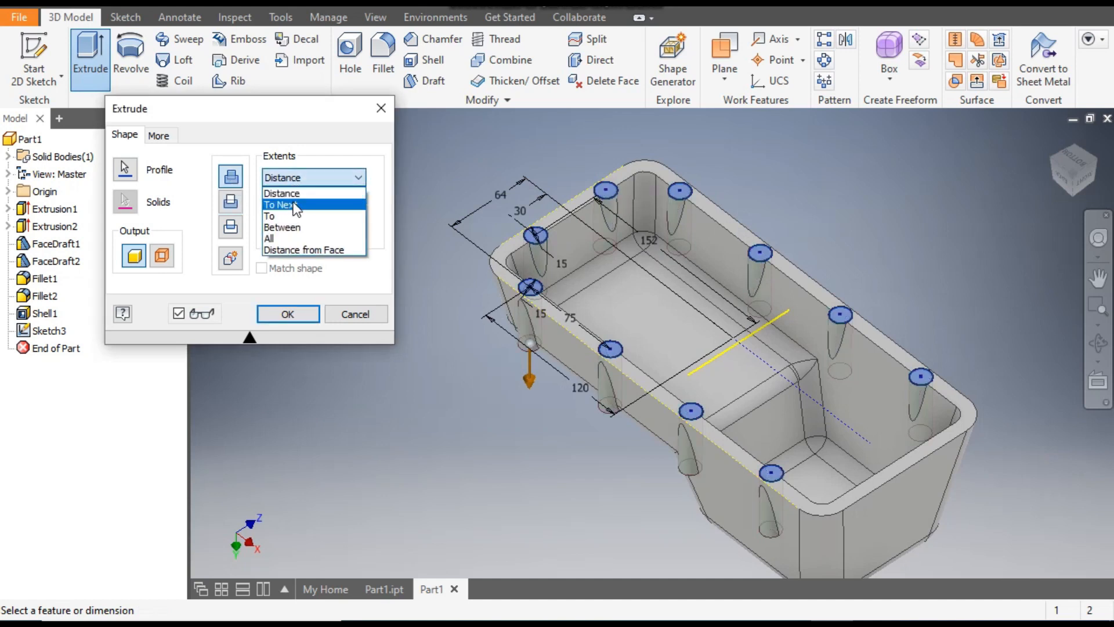
pyautogui.click(296, 206)
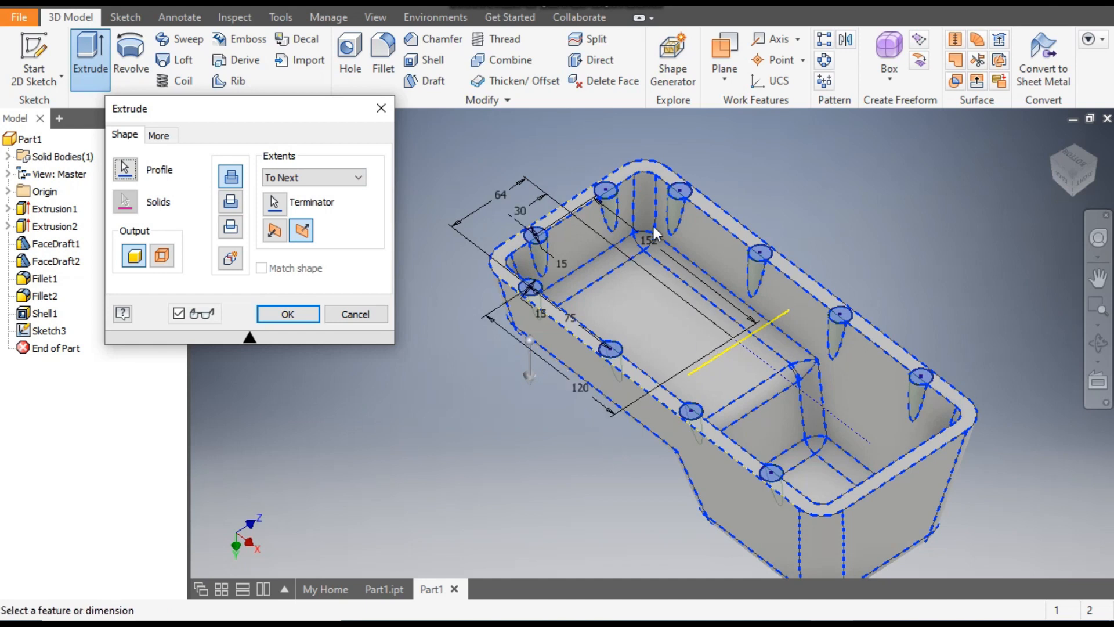
pyautogui.scroll(3, 656, 226)
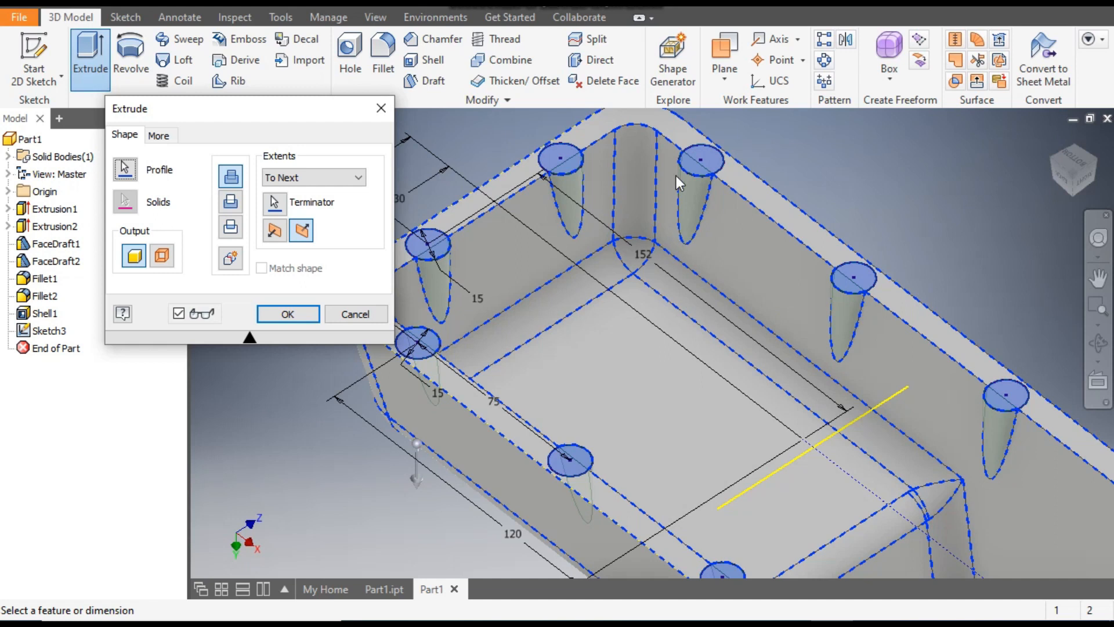
pyautogui.scroll(-2, 694, 236)
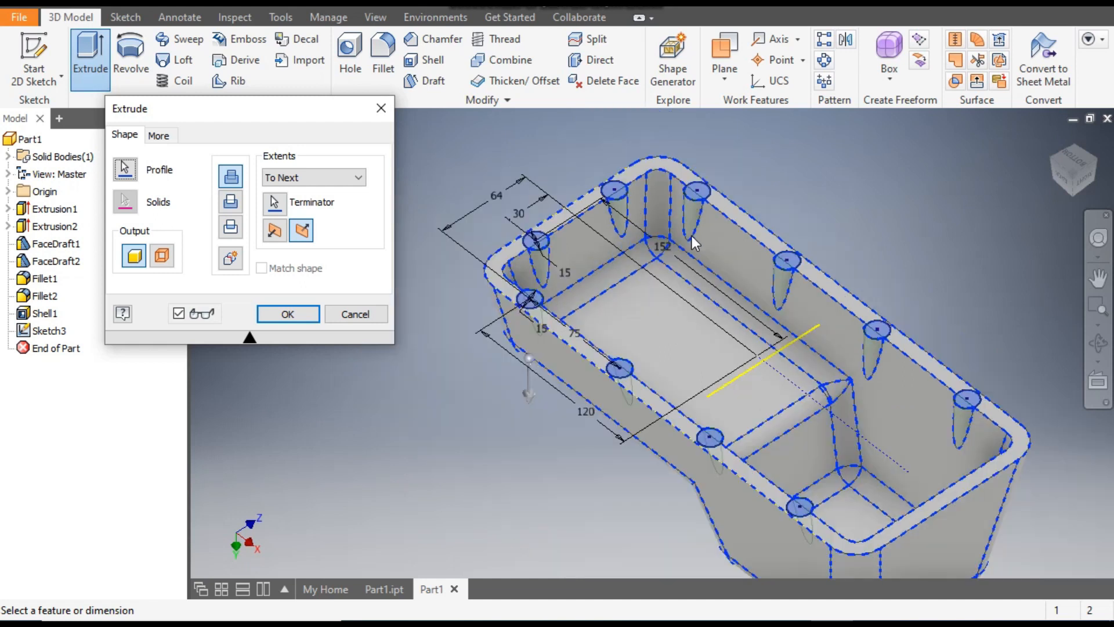
pyautogui.click(295, 316)
# Examine the outside of the pan against the finished model in Part1.ipt, returning to the working part.
pyautogui.moveTo(428, 358); pyautogui.dragTo(364, 308, button='middle')
pyautogui.keyDown('shift'); pyautogui.moveTo(900, 304); pyautogui.dragTo(845, 177, button='middle'); pyautogui.keyUp('shift')
pyautogui.moveTo(858, 250); pyautogui.dragTo(855, 294, button='middle')
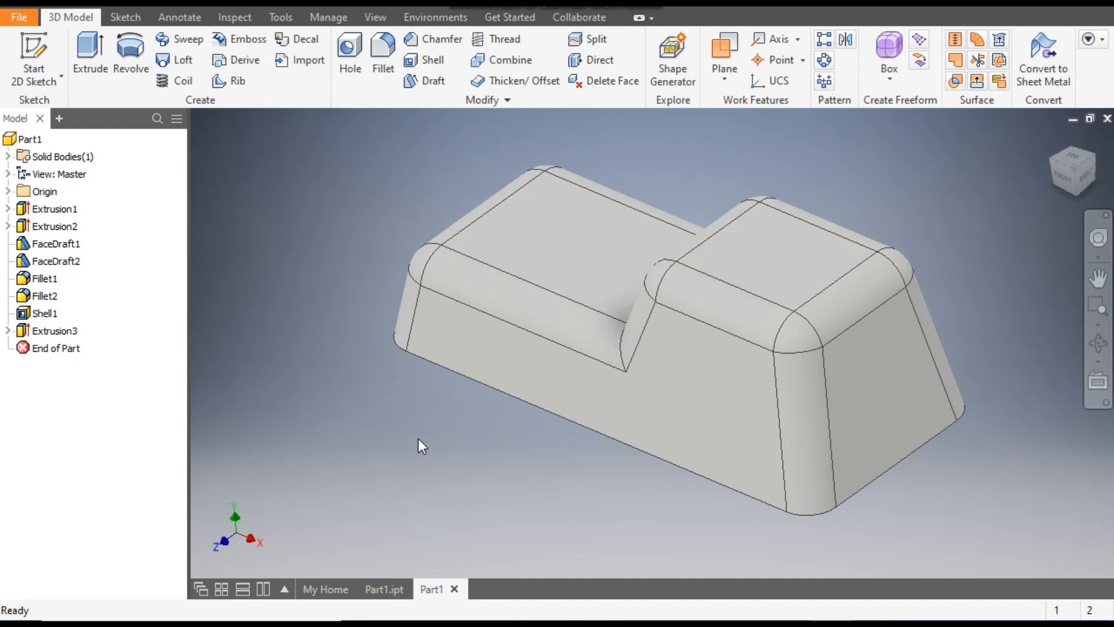
pyautogui.click(387, 589)
pyautogui.scroll(4, 618, 398)
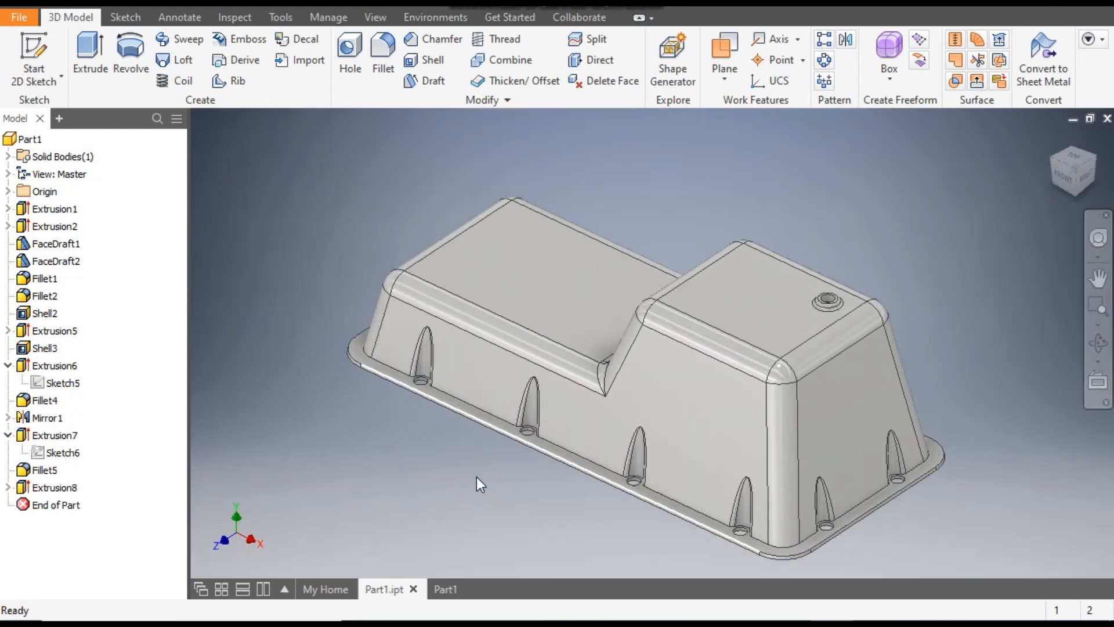
pyautogui.click(437, 591)
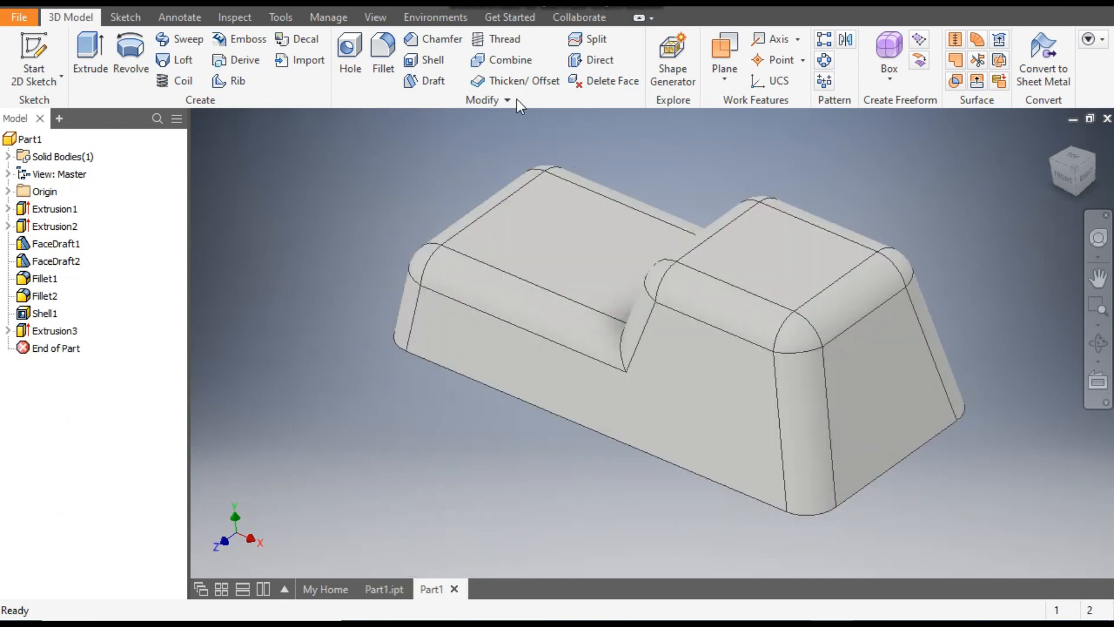
# Shell the body to the inside with 2 mm thickness, removing the pan's chained outer faces to leave a flange and bolt recesses.
pyautogui.click(420, 60)
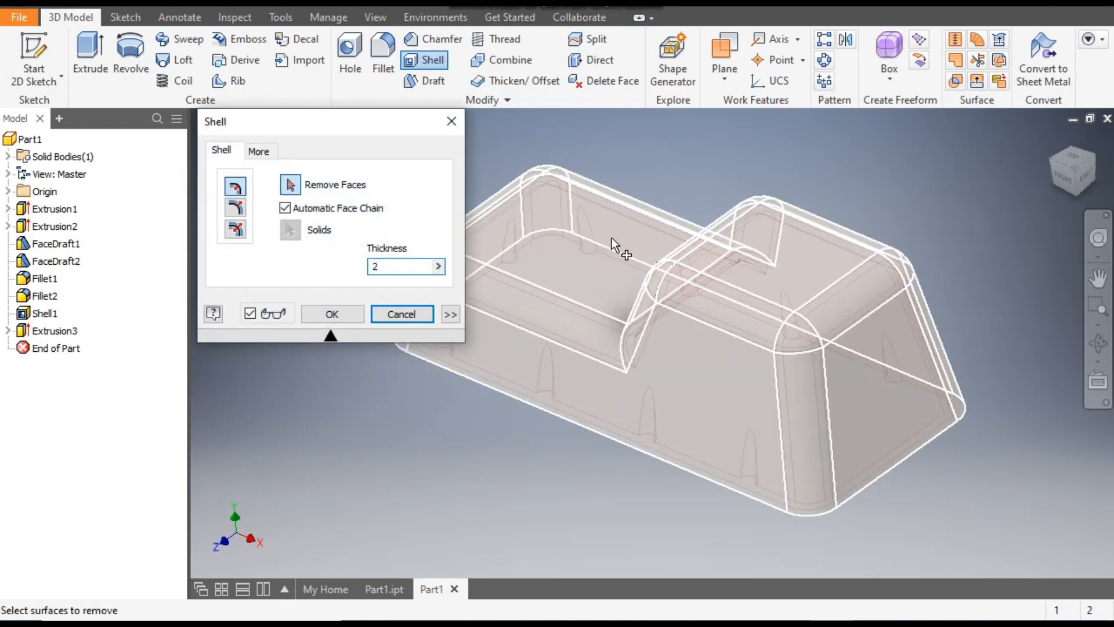
pyautogui.click(611, 237)
pyautogui.moveTo(735, 162); pyautogui.dragTo(835, 171, button='middle')
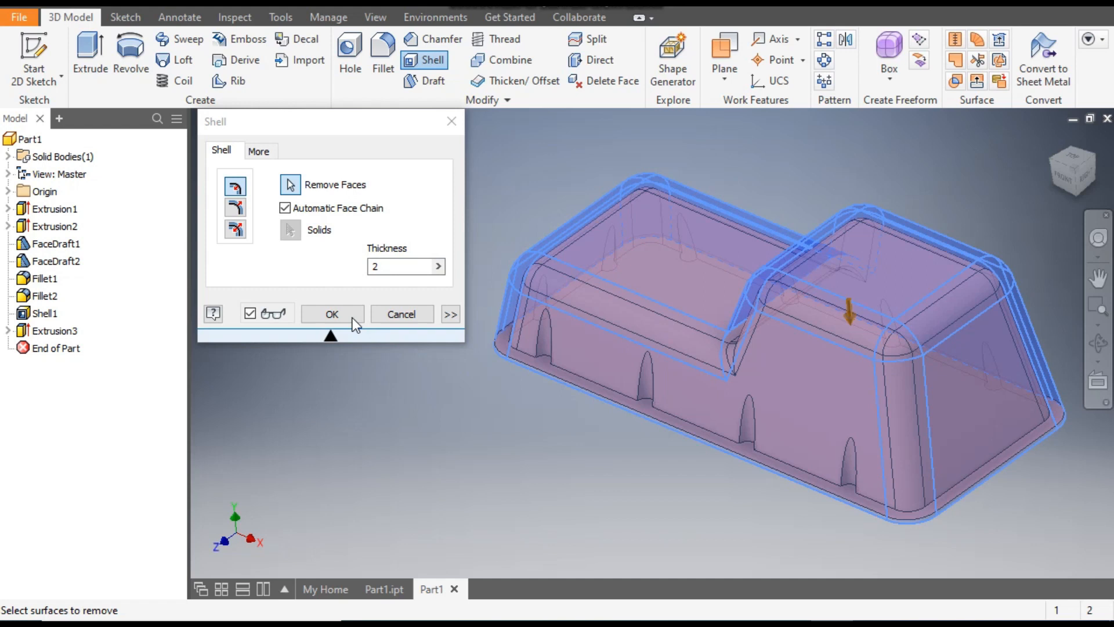
pyautogui.click(340, 318)
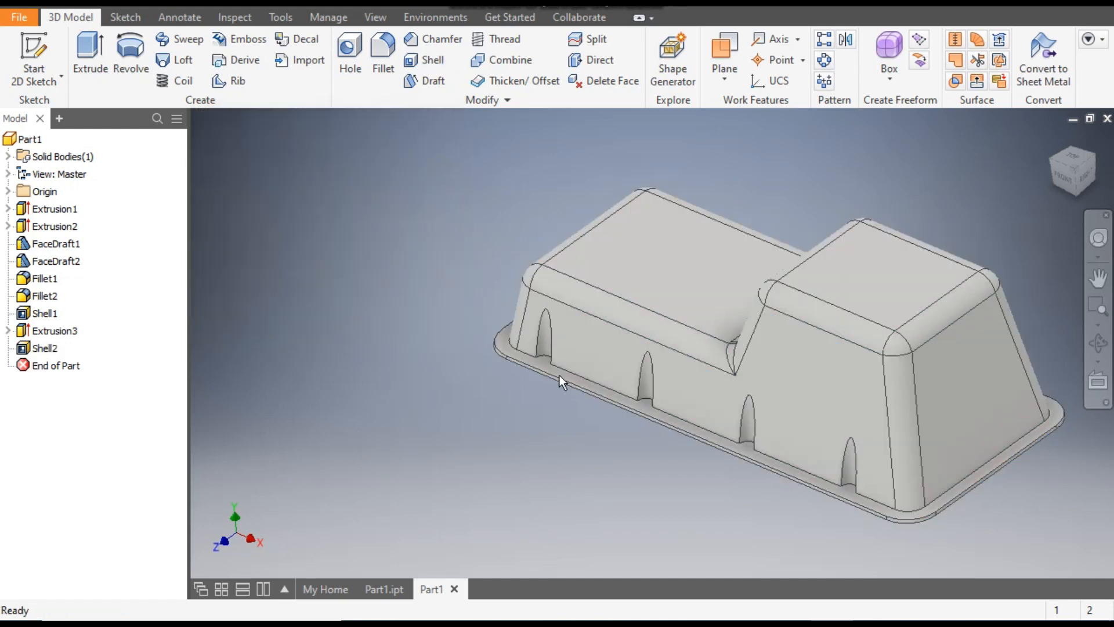
# Examine the shelled pan's underside and the flange bolt holes in the finished Part1.ipt, returning to the working part.
pyautogui.moveTo(778, 410); pyautogui.dragTo(643, 410, button='middle')
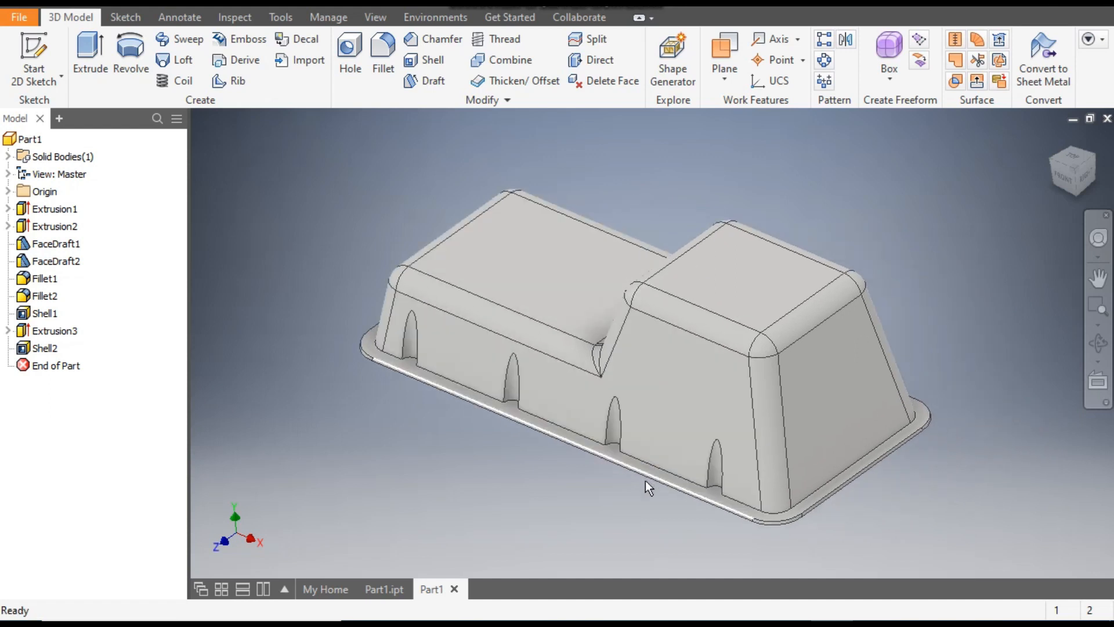
pyautogui.keyDown('shift'); pyautogui.moveTo(620, 557); pyautogui.dragTo(603, 407, button='middle'); pyautogui.keyUp('shift')
pyautogui.moveTo(704, 418); pyautogui.dragTo(681, 360, button='middle')
pyautogui.scroll(-2, 681, 359)
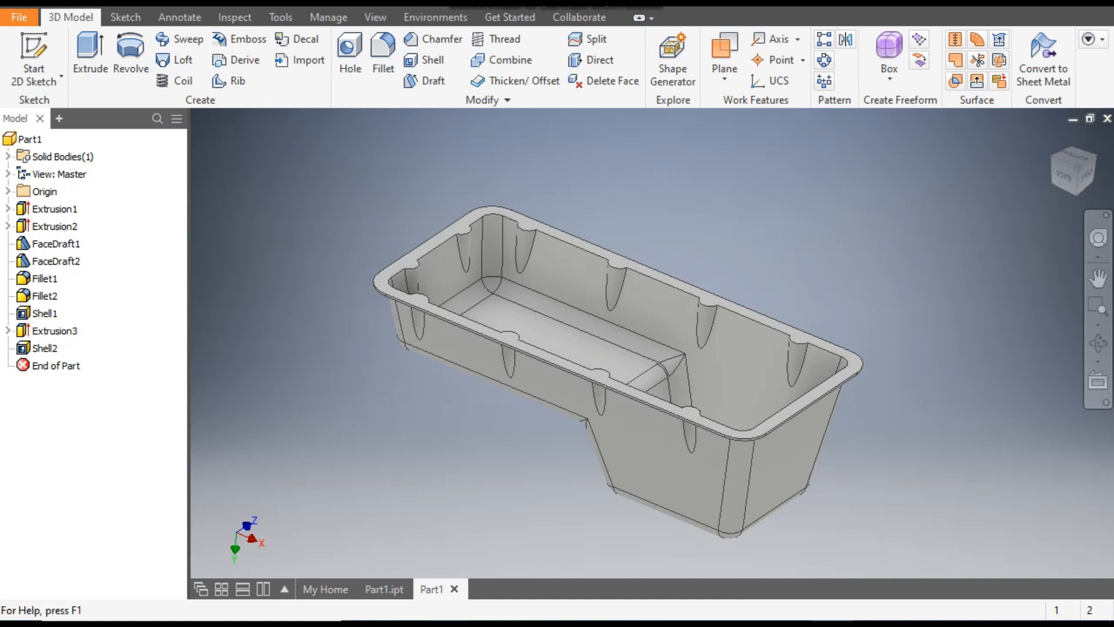
pyautogui.click(384, 589)
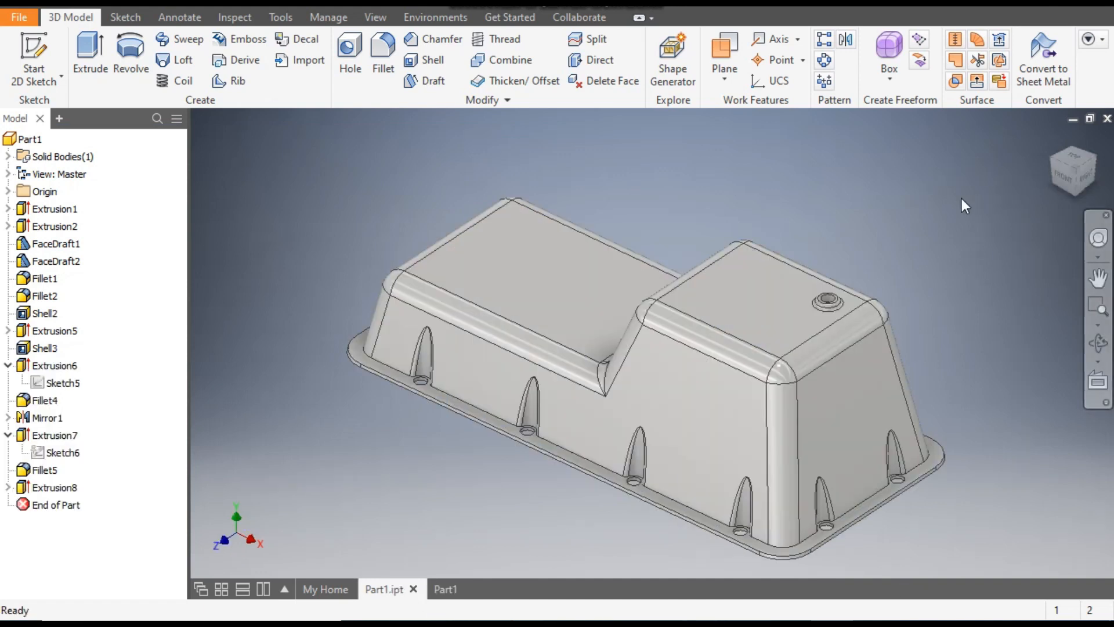
pyautogui.scroll(3, 526, 464)
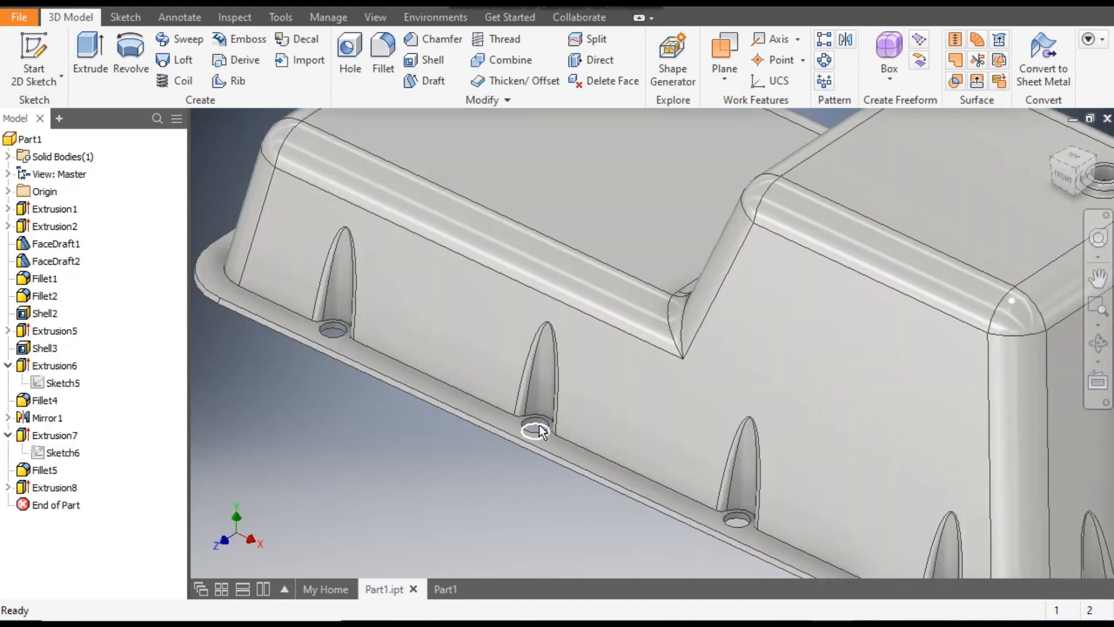
pyautogui.scroll(-5, 531, 464)
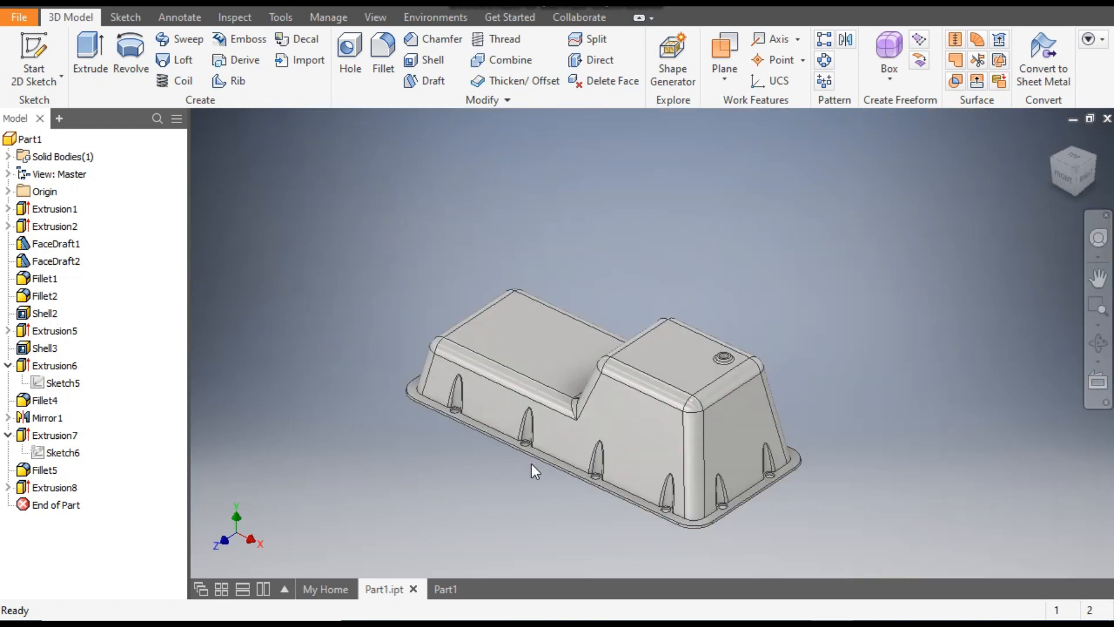
pyautogui.click(447, 590)
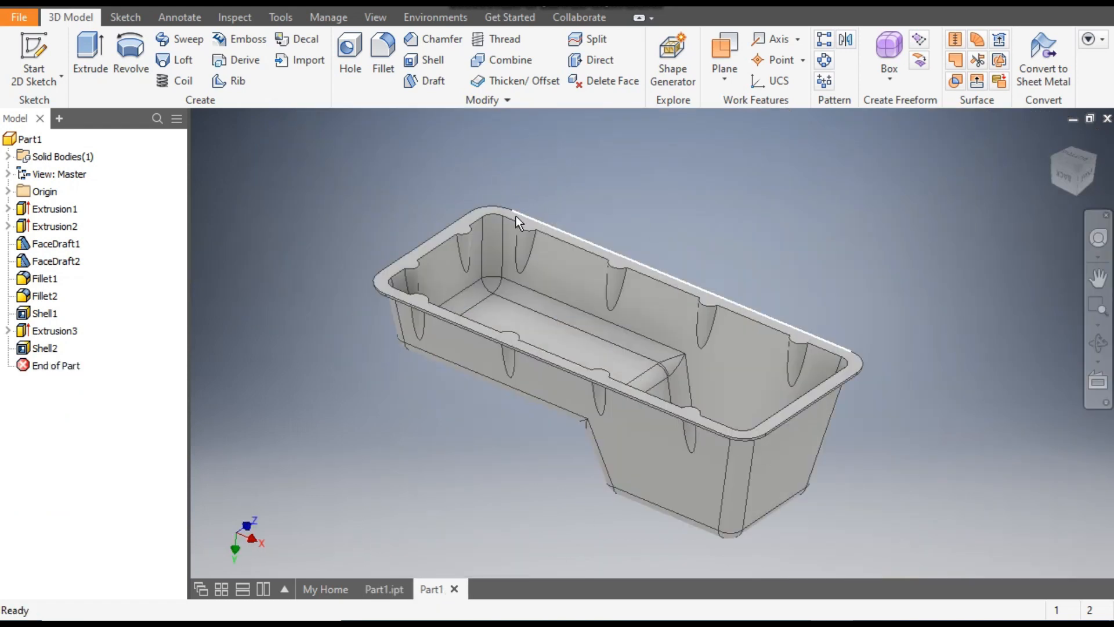
# Start a sketch on the flange's rim face and draw an 8 mm circle centred on the negative-Z side recess nearest the negative-X end.
pyautogui.scroll(3, 521, 219)
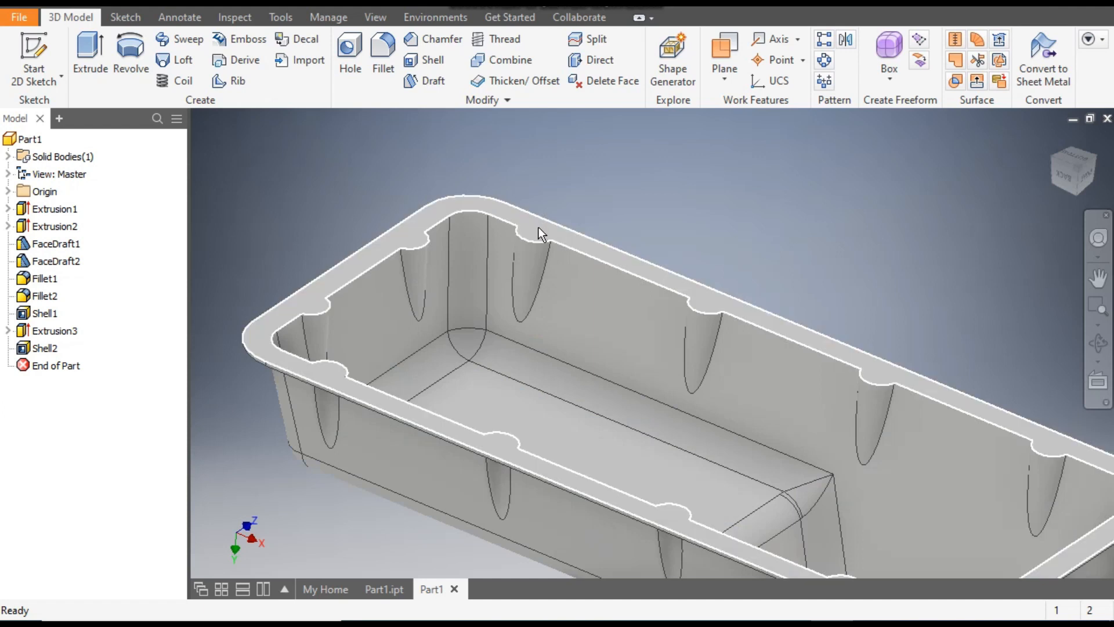
pyautogui.click(545, 228)
pyautogui.click(662, 211)
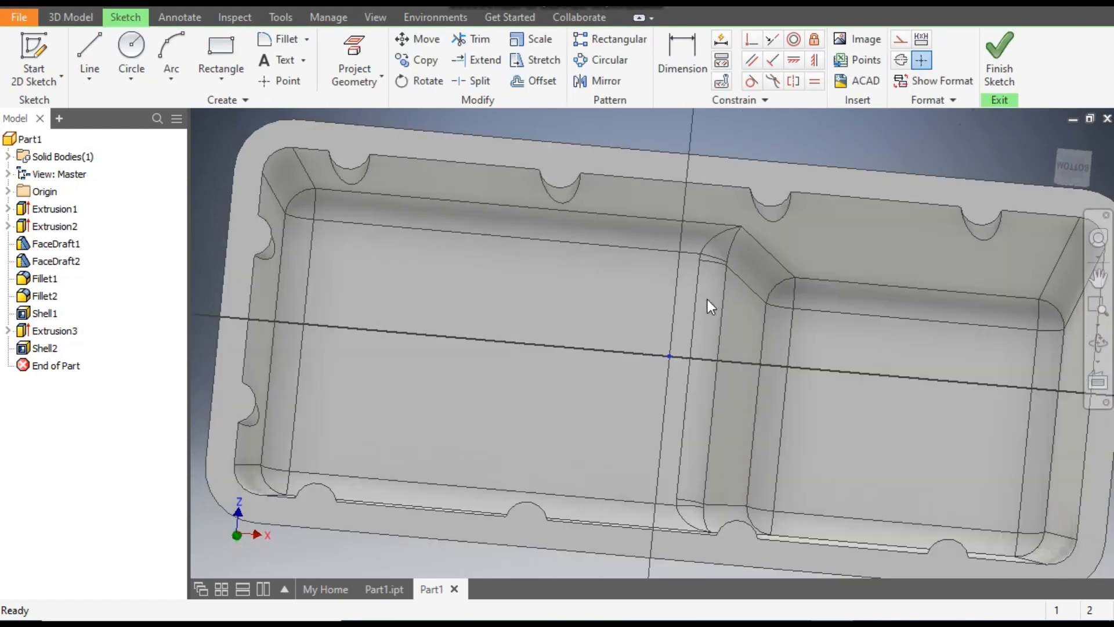
pyautogui.click(131, 52)
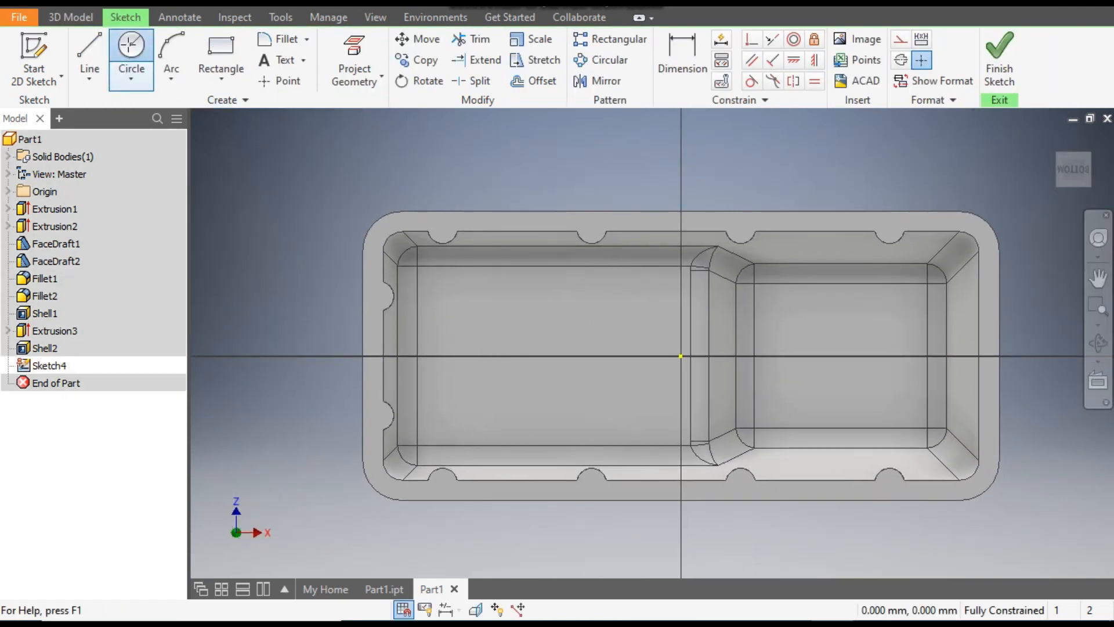
pyautogui.click(442, 482)
pyautogui.write('8')
pyautogui.press('Return')
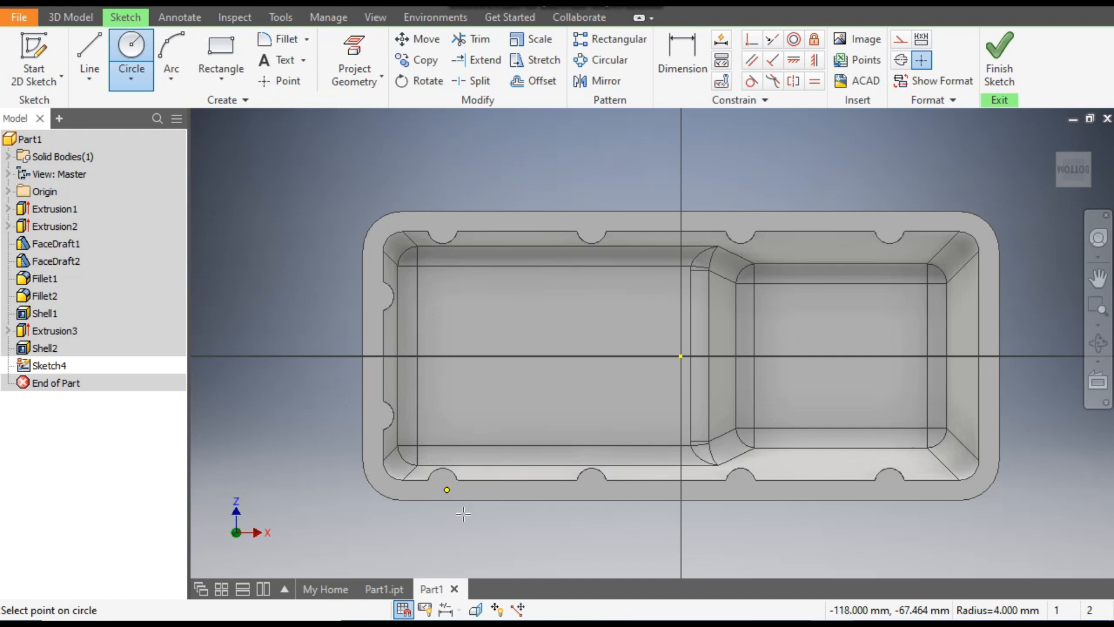
pyautogui.scroll(-3, 567, 483)
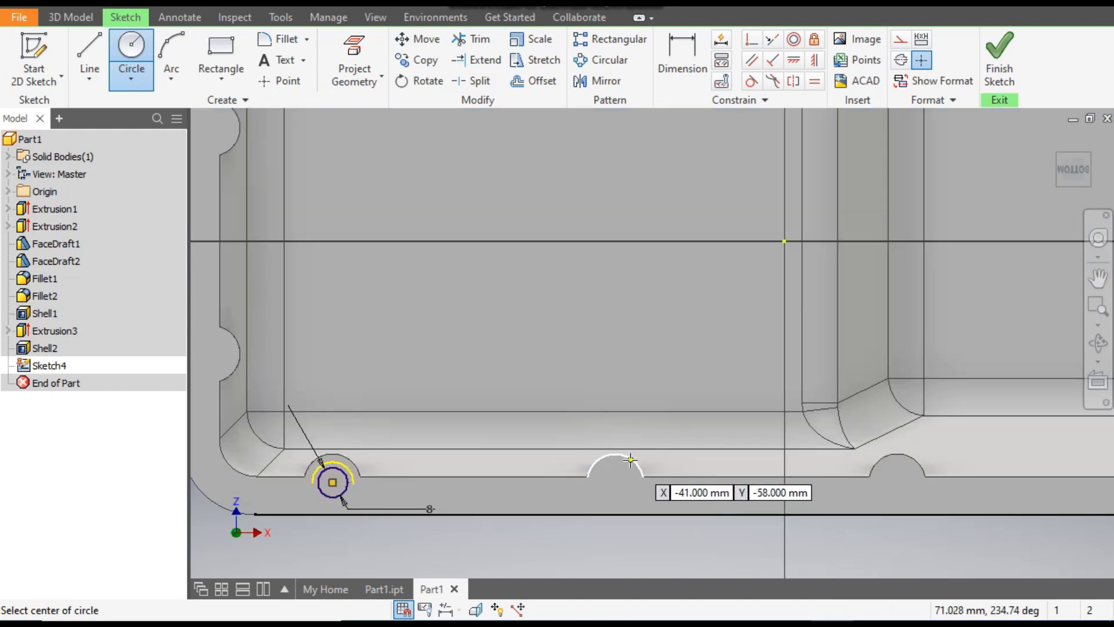
pyautogui.click(614, 481)
pyautogui.write('8')
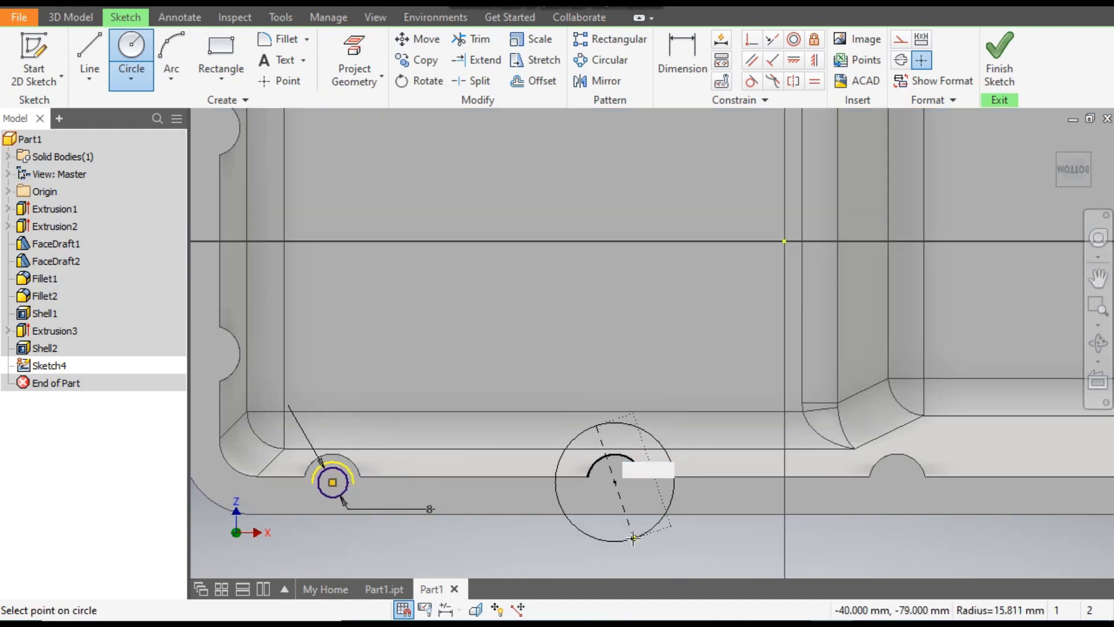
pyautogui.press('Escape')
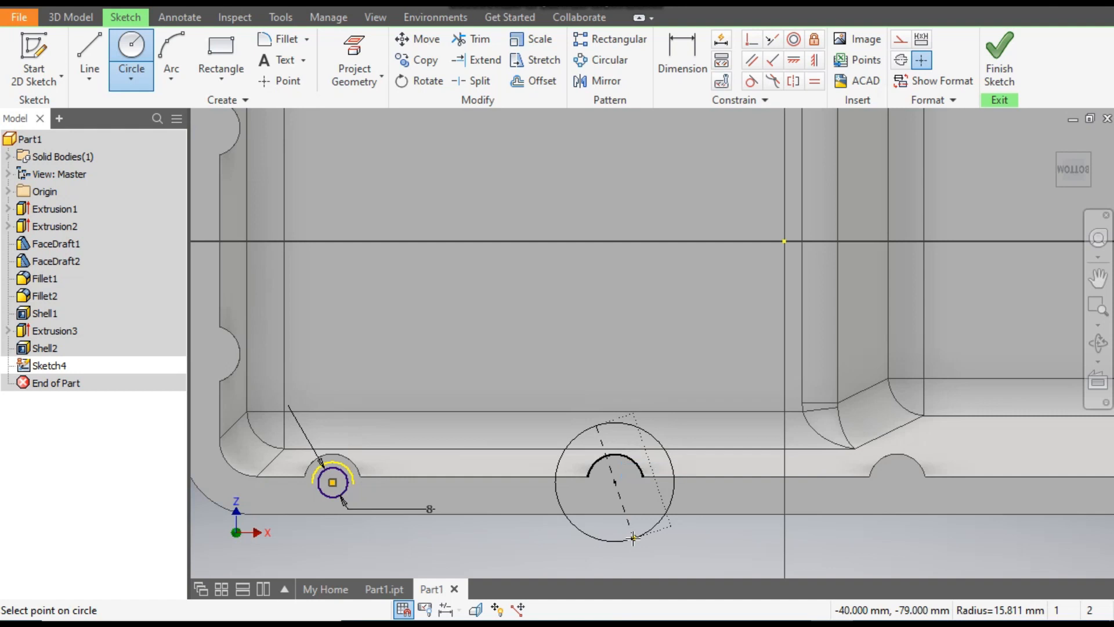
pyautogui.press('Escape')
# Draw an 8 mm circle centred on the negative-X end recess nearest the negative-Z side.
pyautogui.moveTo(582, 364); pyautogui.dragTo(677, 391, button='middle')
pyautogui.scroll(1, 677, 391)
pyautogui.click(131, 49)
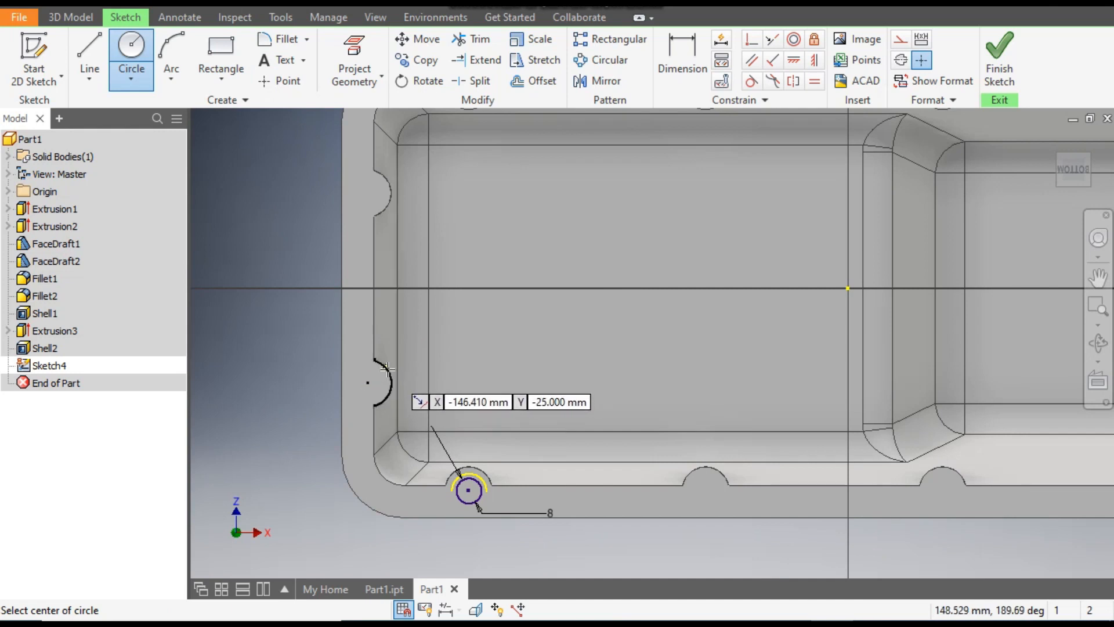
pyautogui.click(367, 382)
pyautogui.write('8')
pyautogui.press('Return')
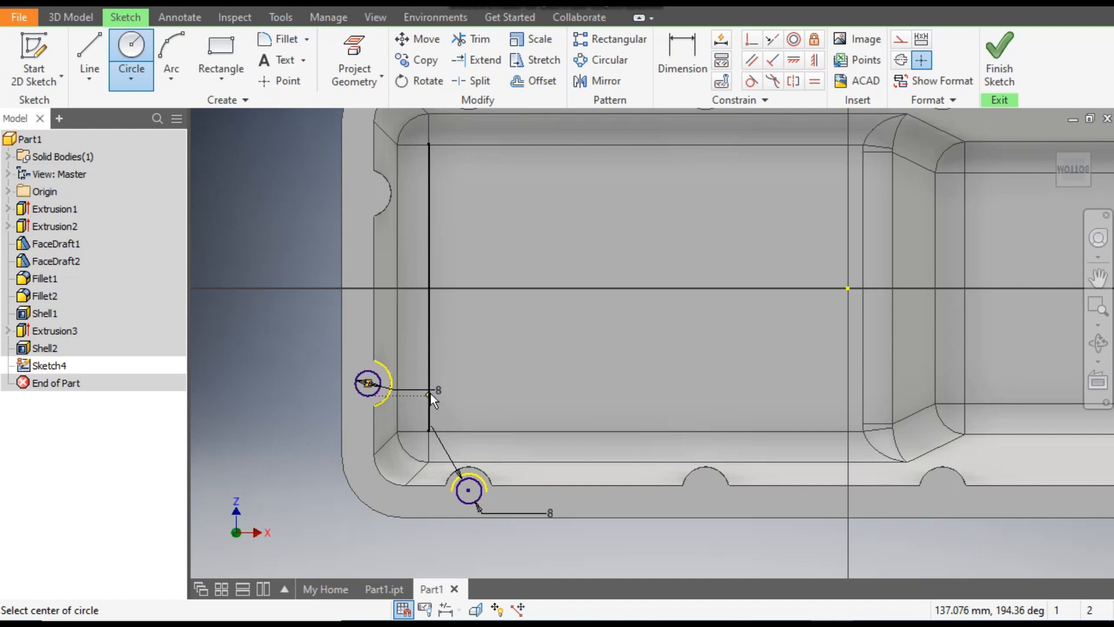
pyautogui.press('Escape')
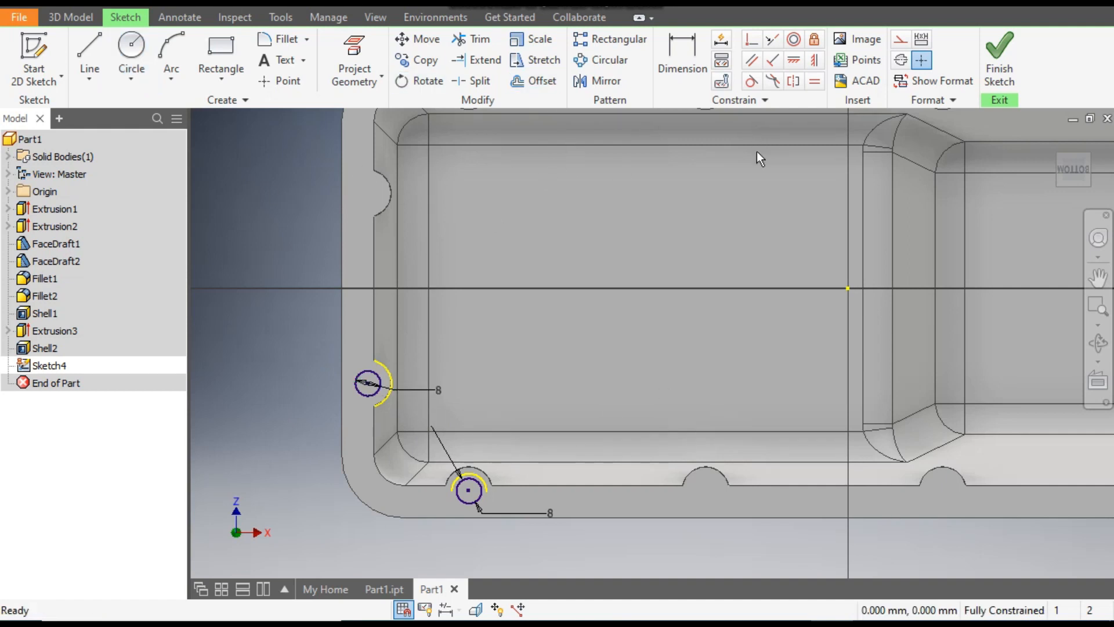
# Draw a horizontal line from the origin in the positive X direction and convert it to a construction line.
pyautogui.moveTo(760, 160); pyautogui.dragTo(704, 231, button='middle')
pyautogui.scroll(-2, 704, 232)
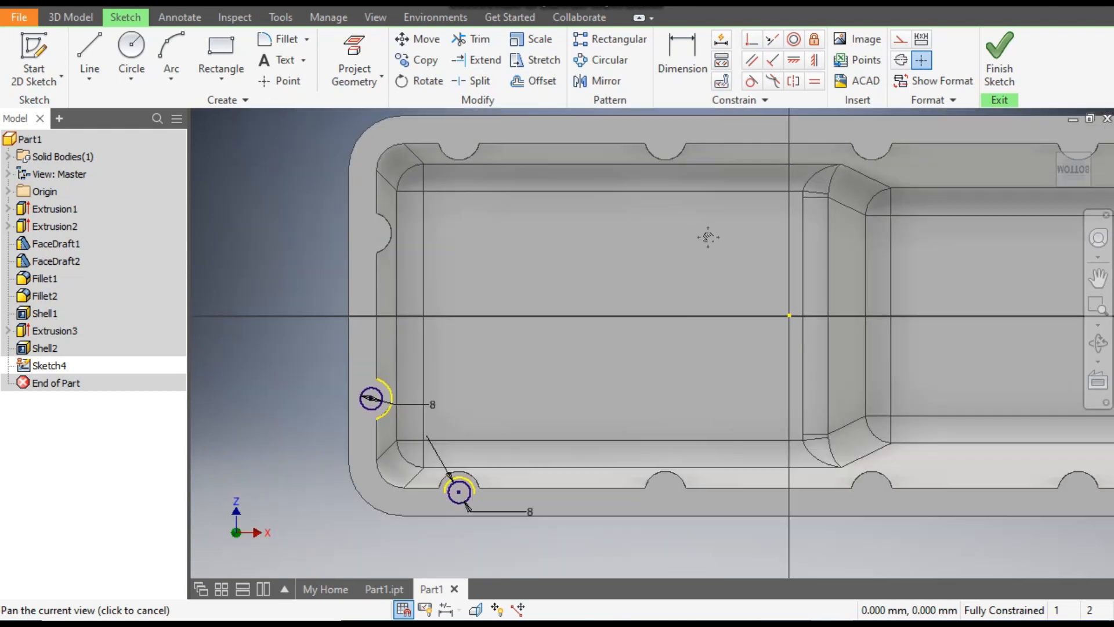
pyautogui.click(90, 51)
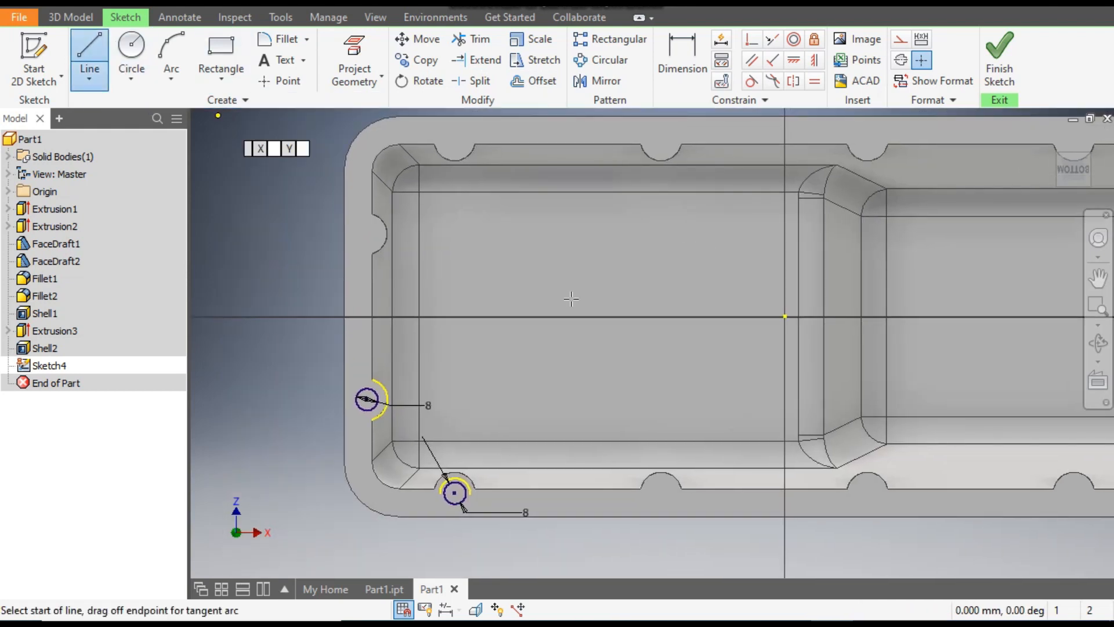
pyautogui.click(785, 316)
pyautogui.click(1000, 316)
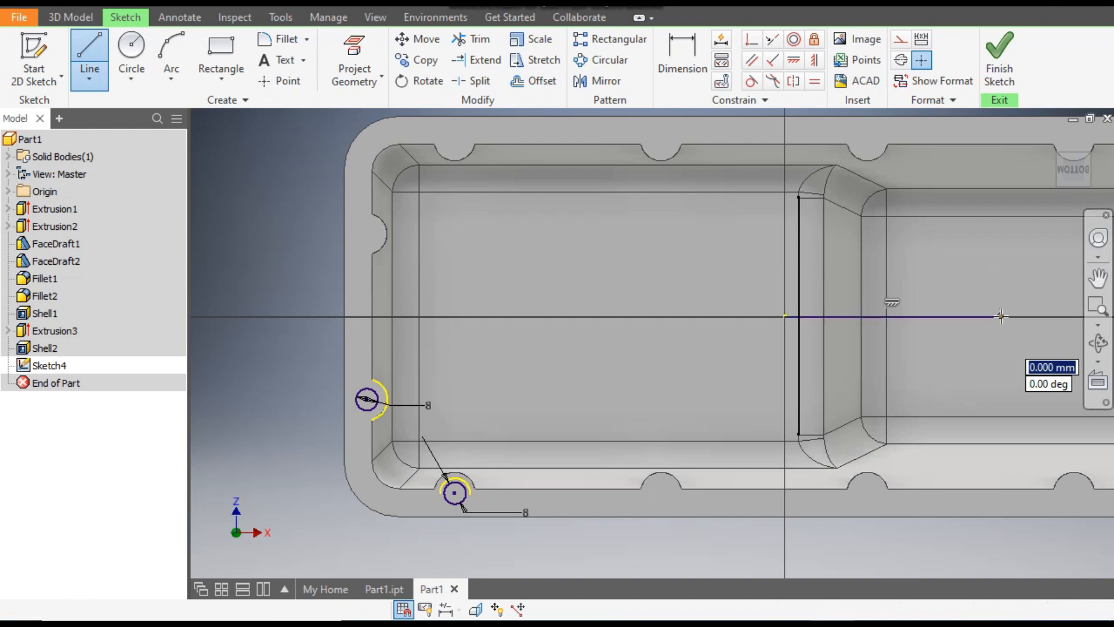
pyautogui.press('Escape')
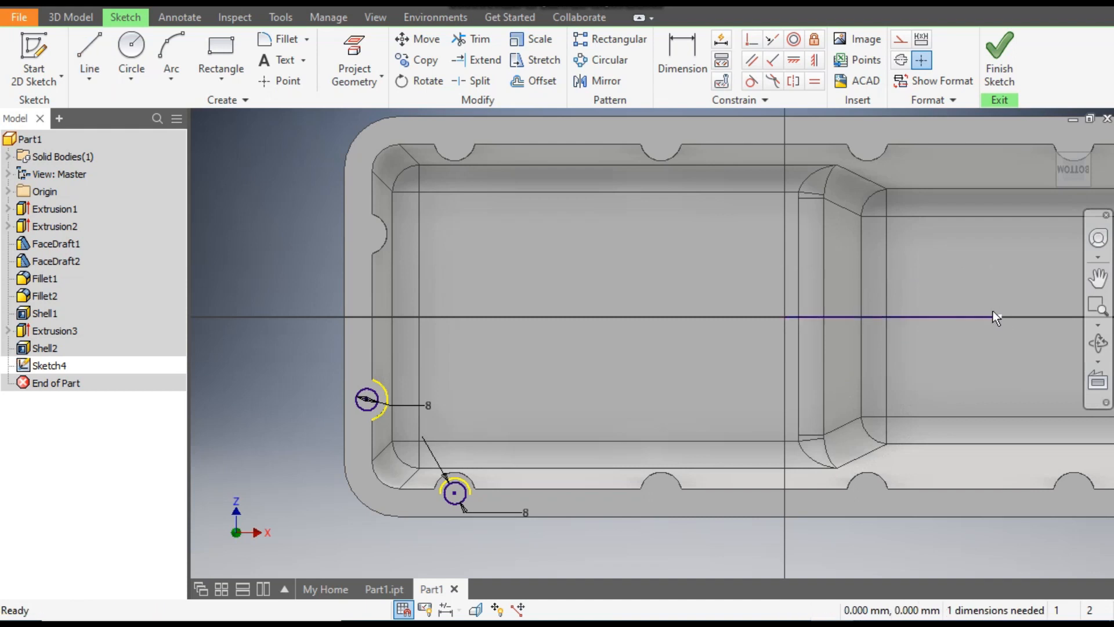
pyautogui.click(966, 318)
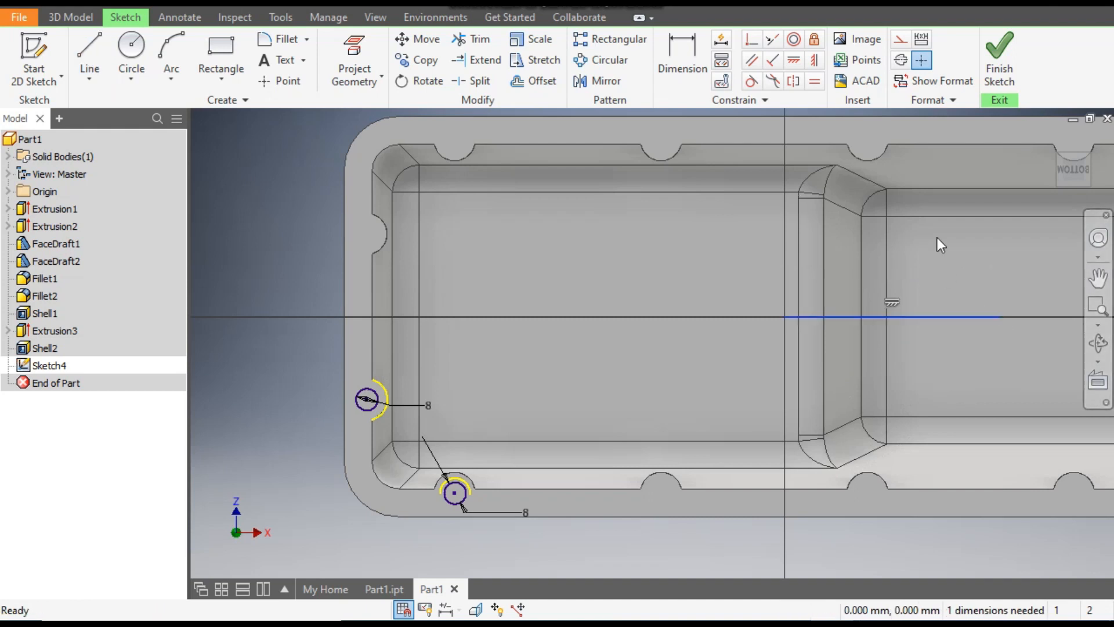
pyautogui.click(902, 41)
# Project the flange's long straight outer edge on the negative-Z side and convert it to construction geometry.
pyautogui.scroll(-4, 293, 290)
pyautogui.moveTo(296, 300)
pyautogui.mouseDown(button='middle')
pyautogui.moveTo(315, 311)
pyautogui.moveTo(311, 324)
pyautogui.mouseUp(button='middle')
pyautogui.scroll(1, 303, 321)
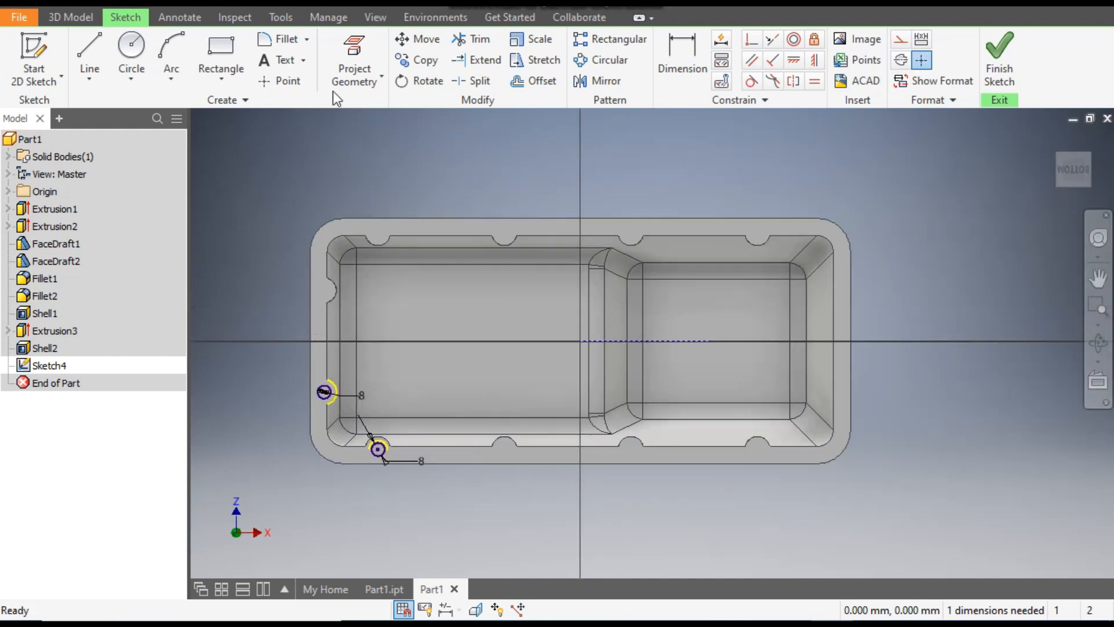
pyautogui.click(354, 49)
pyautogui.click(534, 462)
pyautogui.press('Escape')
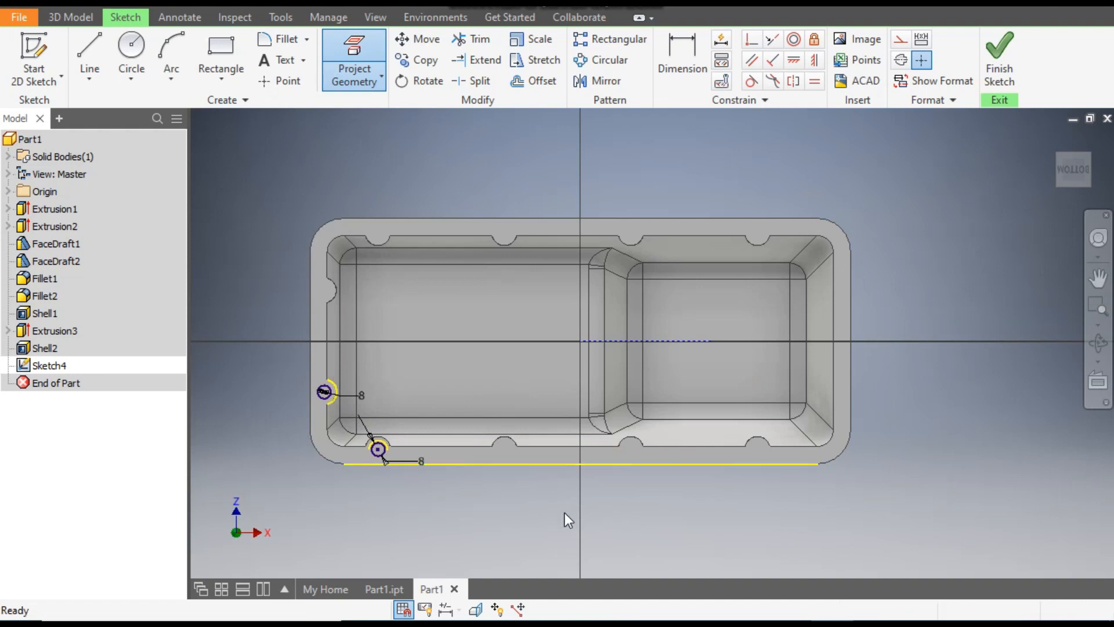
pyautogui.click(569, 465)
pyautogui.click(900, 39)
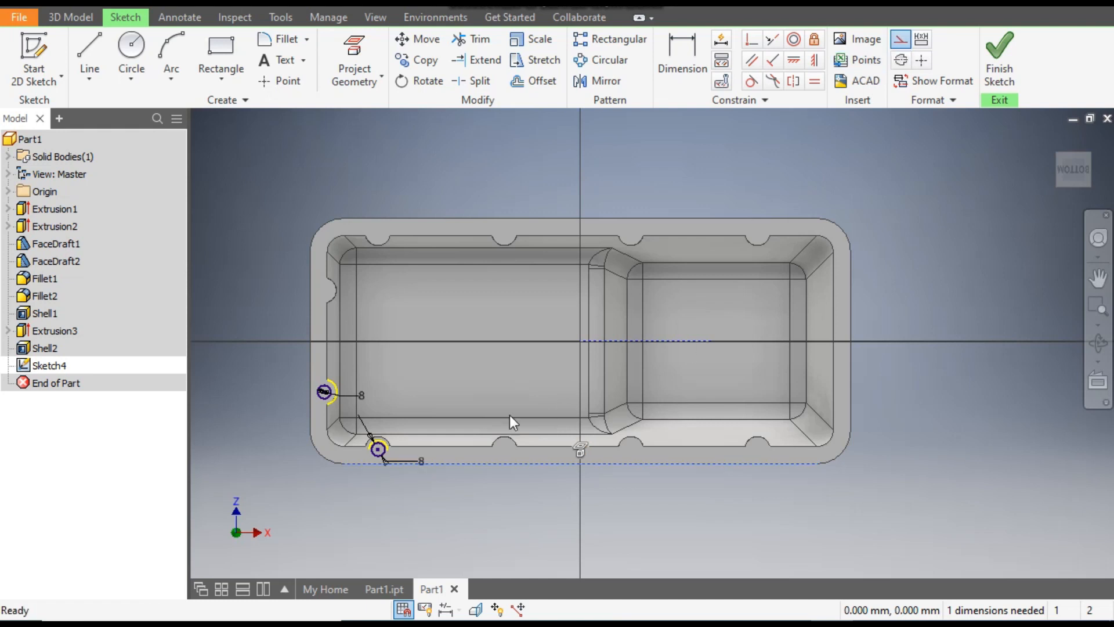
# Convert the projected arcs of the two recesses holding the 8 mm circles to construction geometry.
pyautogui.click(385, 441)
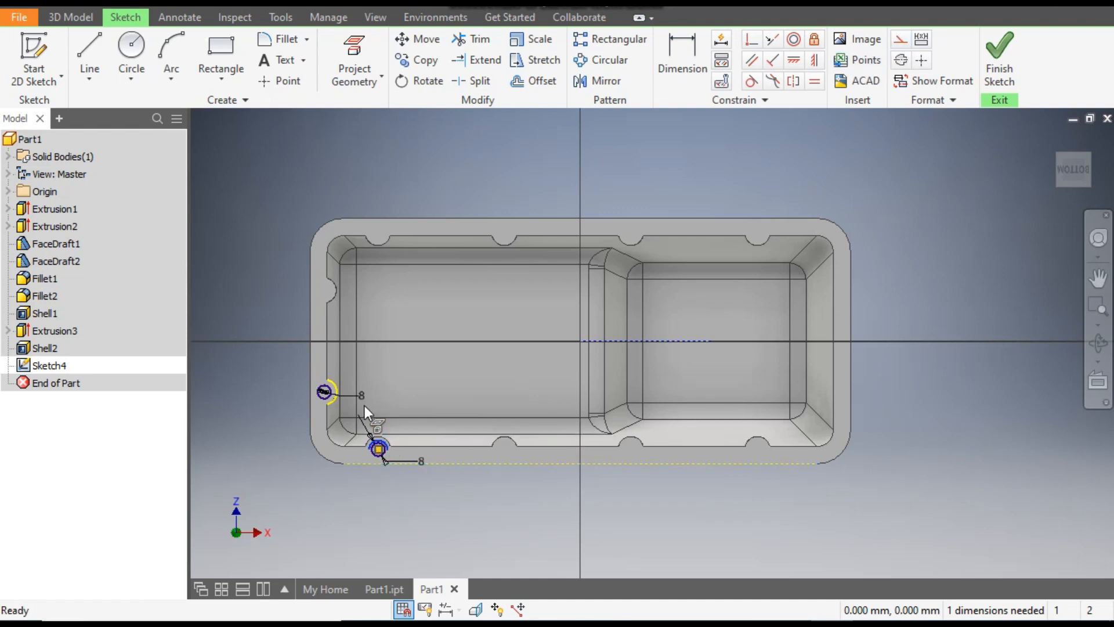
pyautogui.click(335, 402)
pyautogui.click(900, 41)
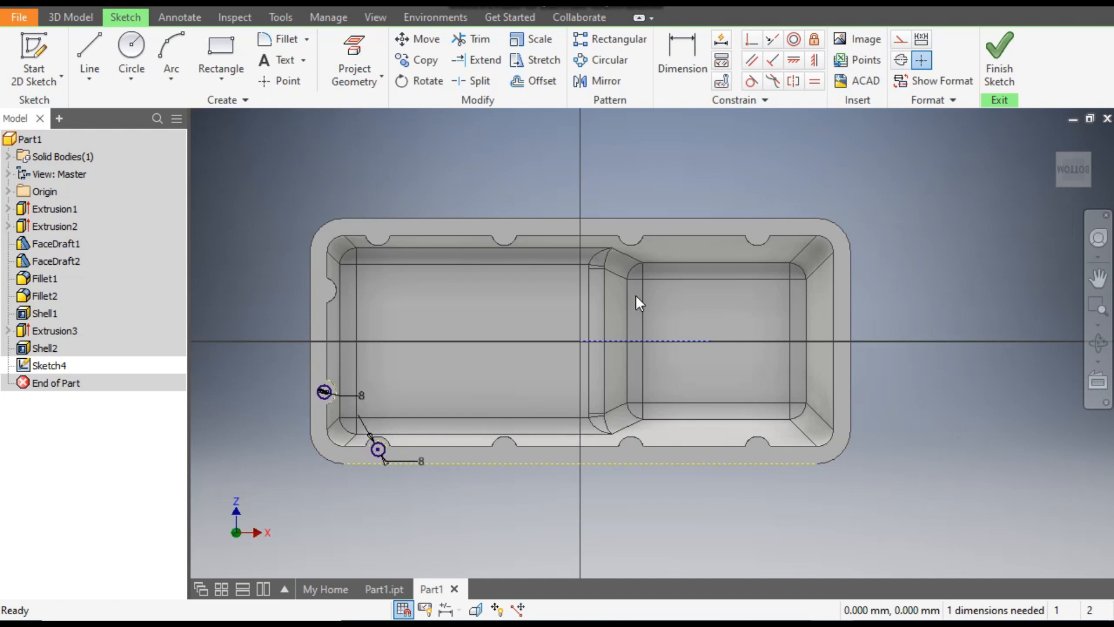
# Pattern the negative-Z side circle along the projected flange edge in positive X, with 4 instances spaced 75 mm apart.
pyautogui.click(611, 40)
pyautogui.click(384, 456)
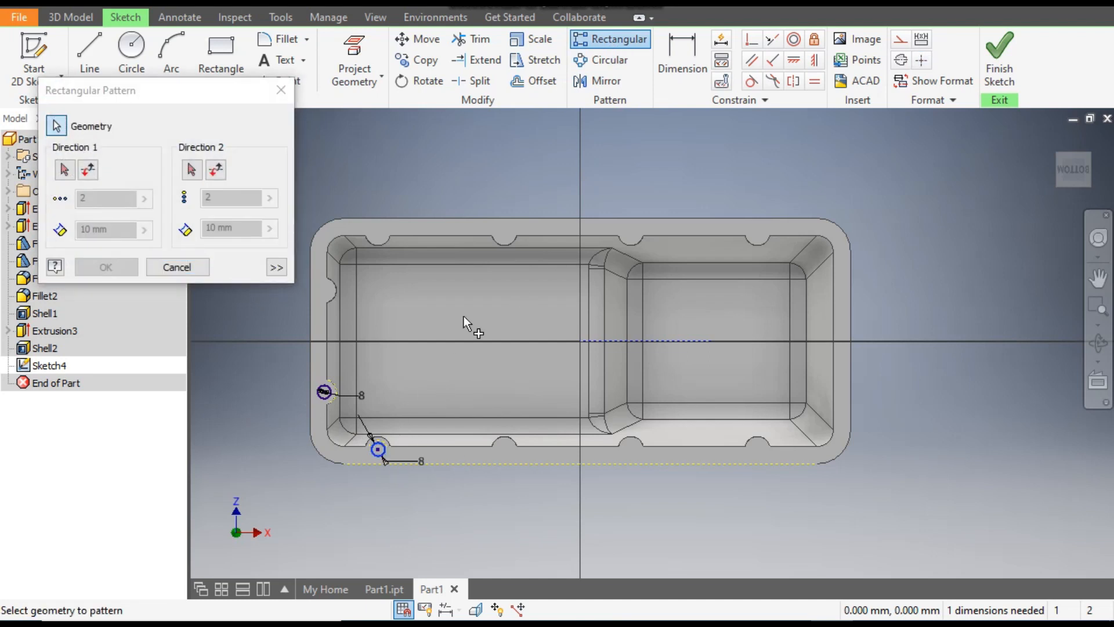
pyautogui.click(64, 169)
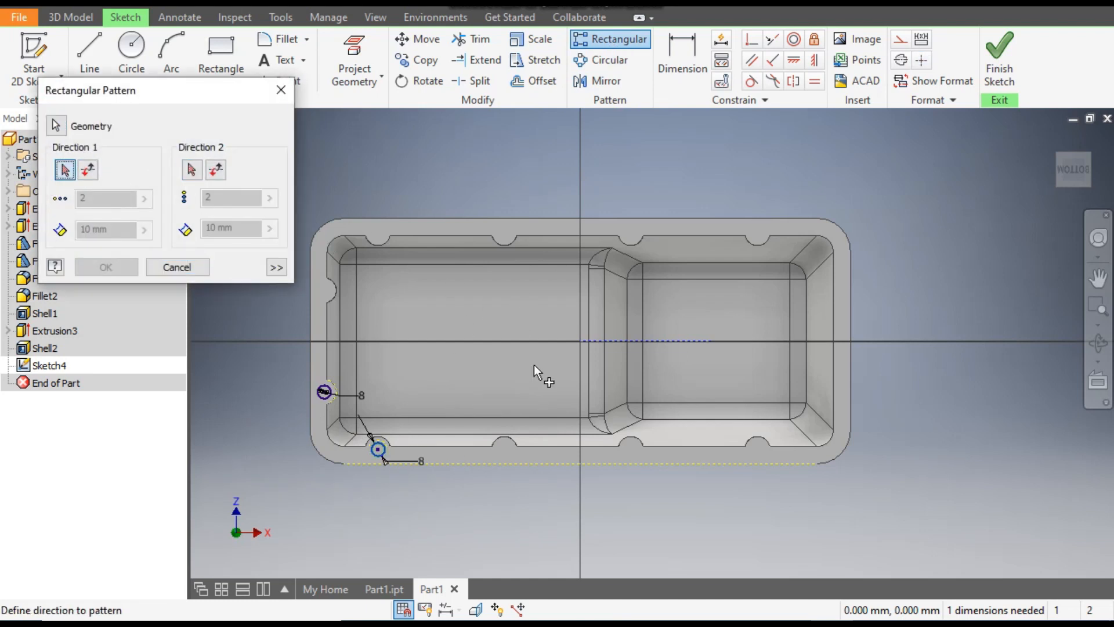
pyautogui.click(548, 463)
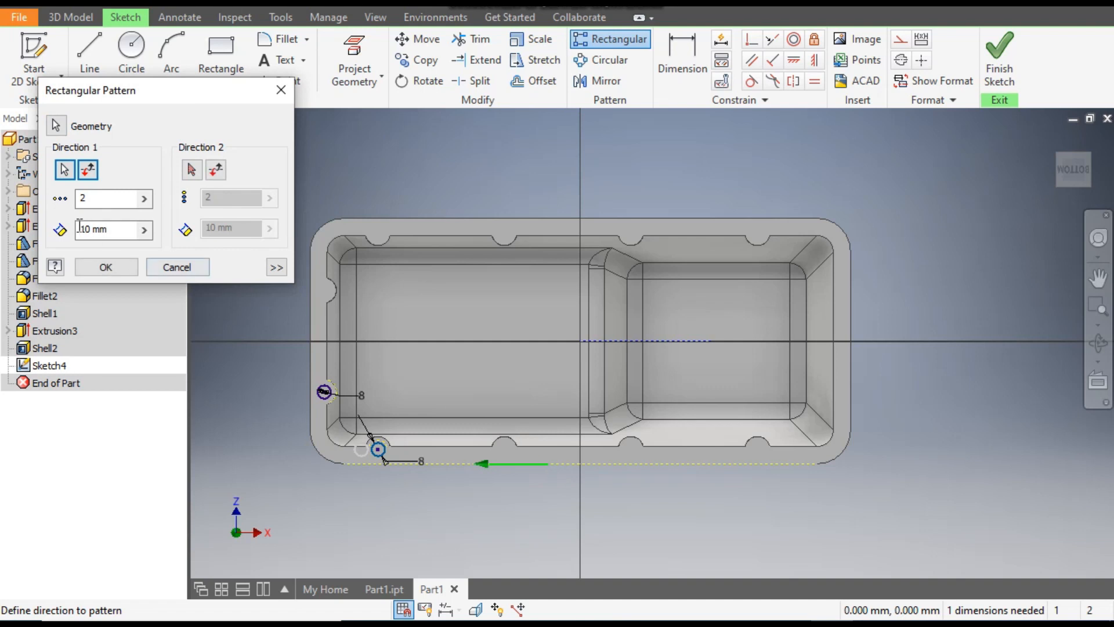
pyautogui.click(88, 170)
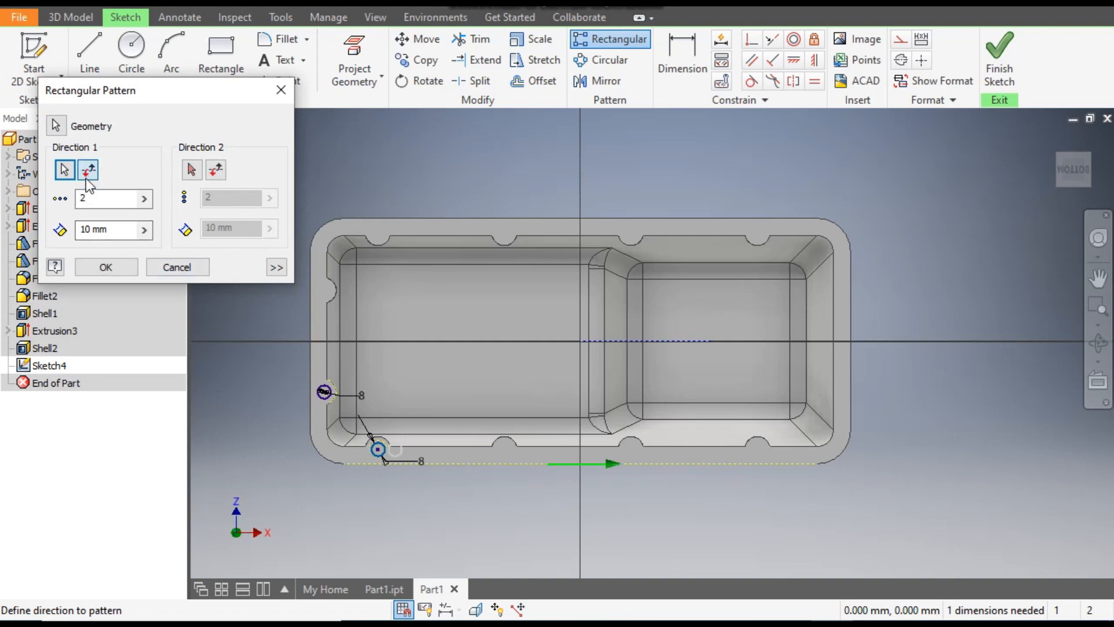
pyautogui.click(76, 198)
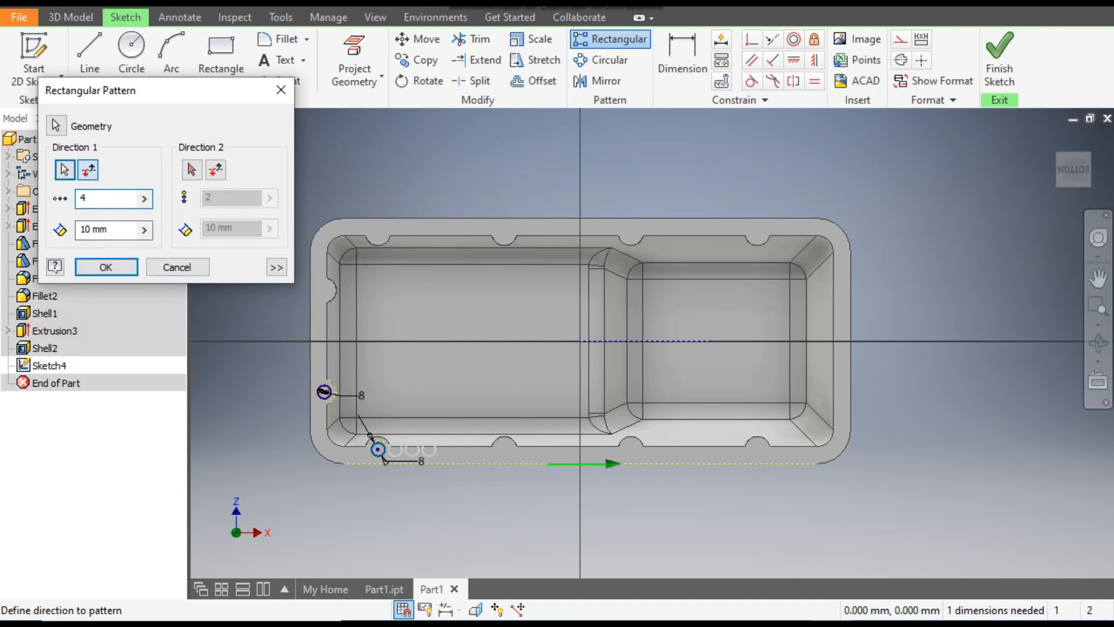
pyautogui.click(83, 231)
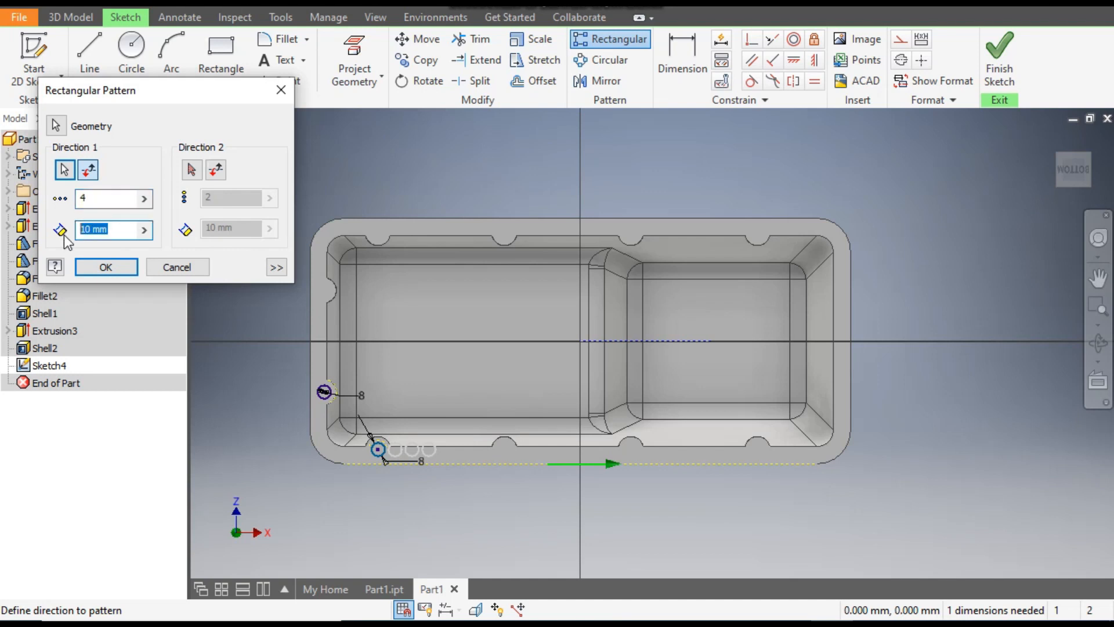
pyautogui.write('75')
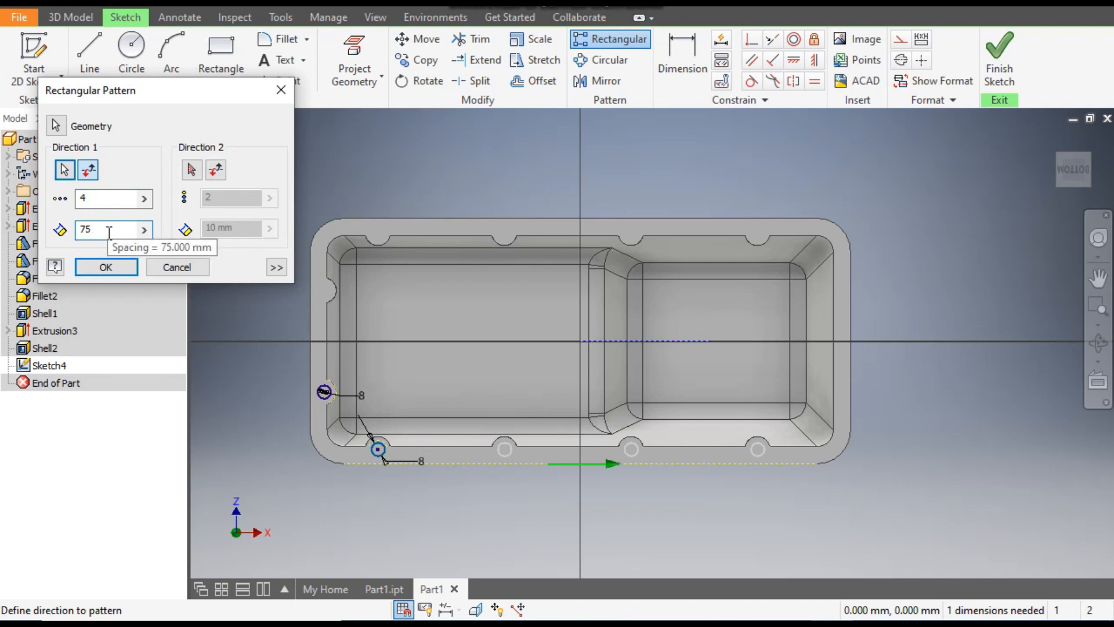
pyautogui.click(105, 266)
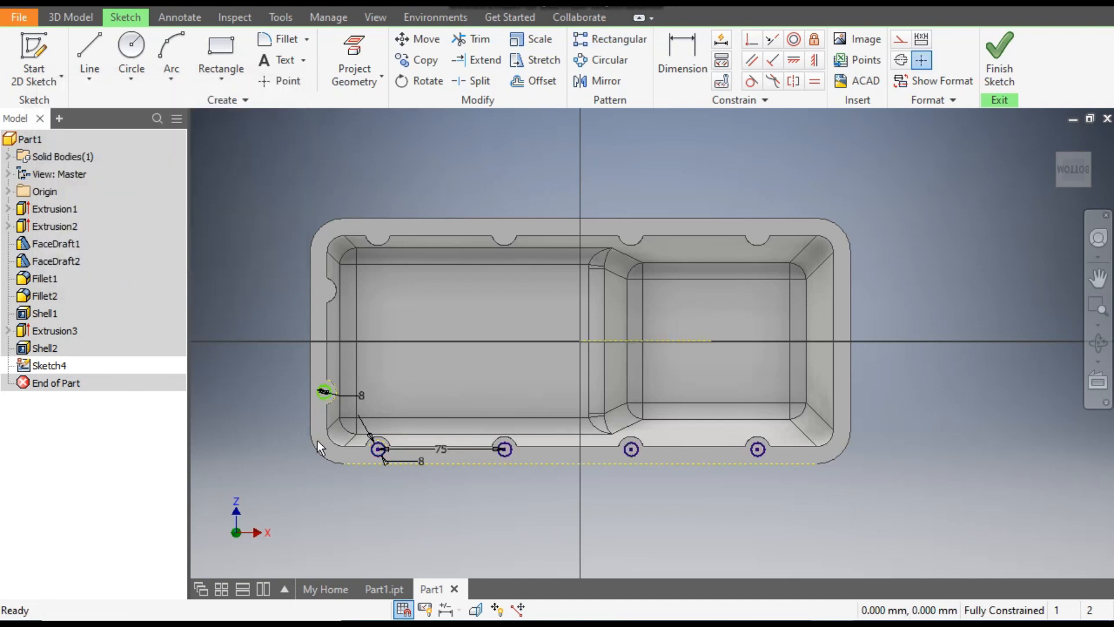
# Mirror the end circle and the row of four patterned circles about the construction centreline.
pyautogui.moveTo(326, 395)
pyautogui.mouseDown()
pyautogui.moveTo(340, 385)
pyautogui.moveTo(325, 392)
pyautogui.mouseUp()
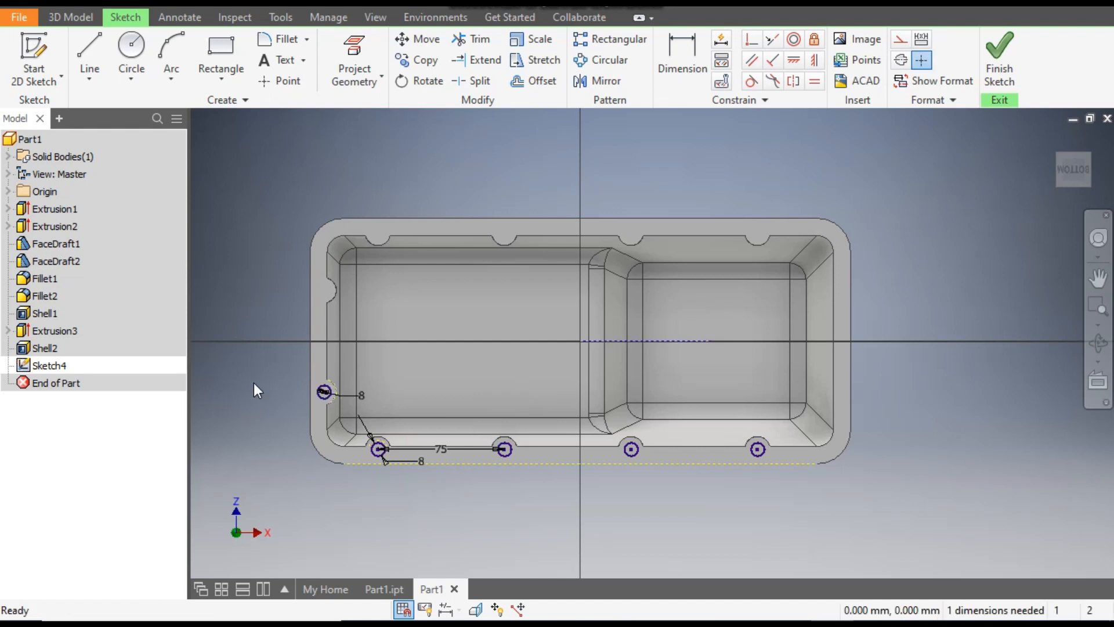
pyautogui.click(600, 80)
pyautogui.moveTo(809, 381); pyautogui.dragTo(296, 452)
pyautogui.click(298, 156)
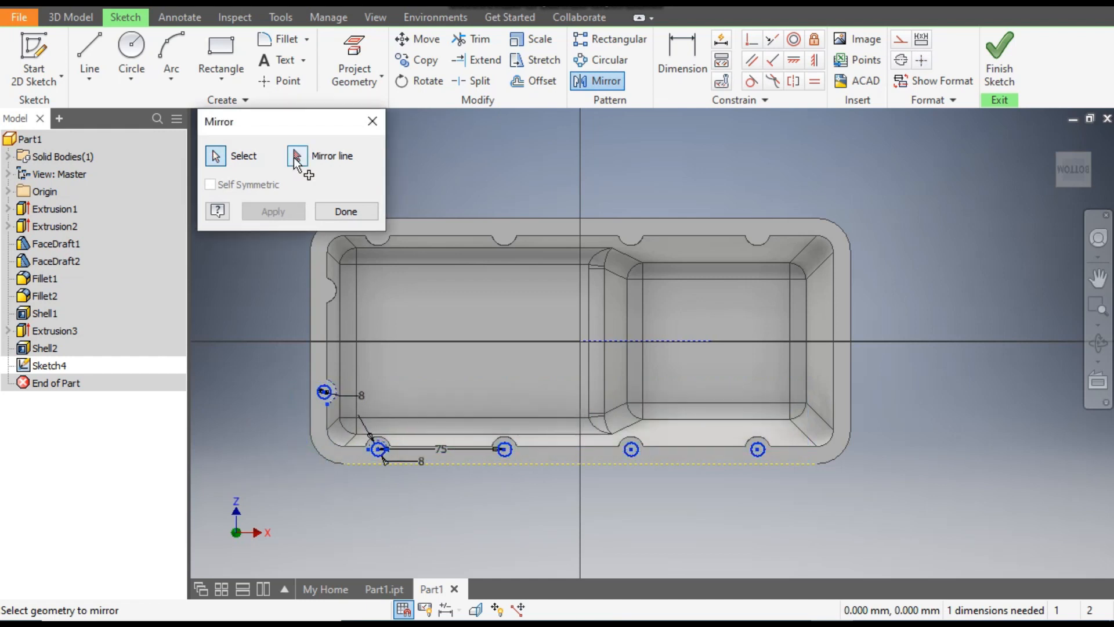
pyautogui.click(684, 340)
pyautogui.click(255, 214)
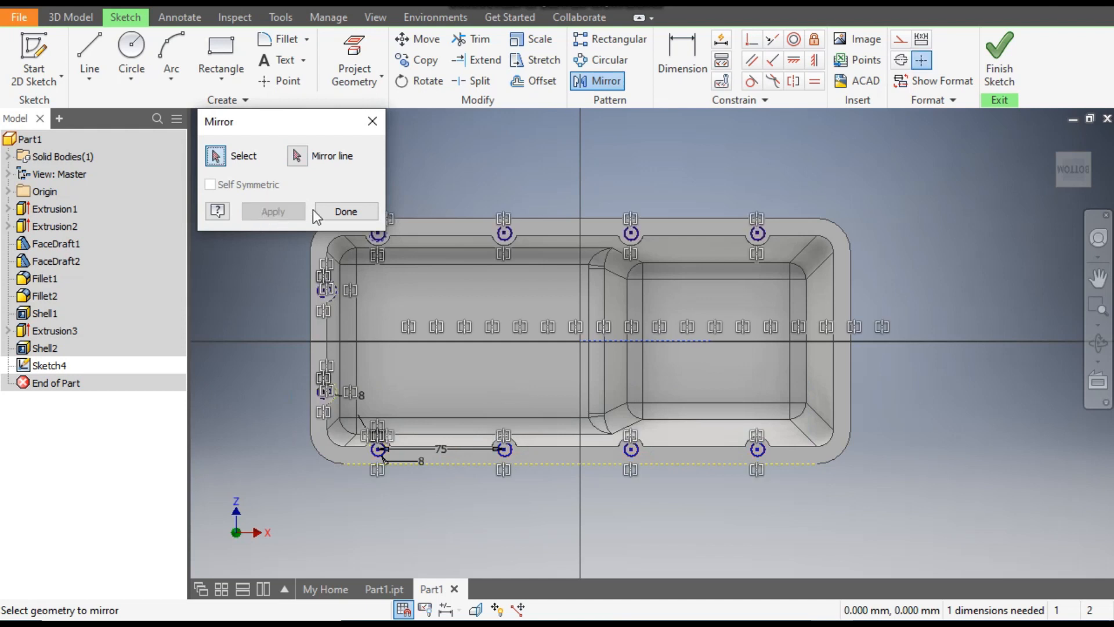
pyautogui.click(346, 212)
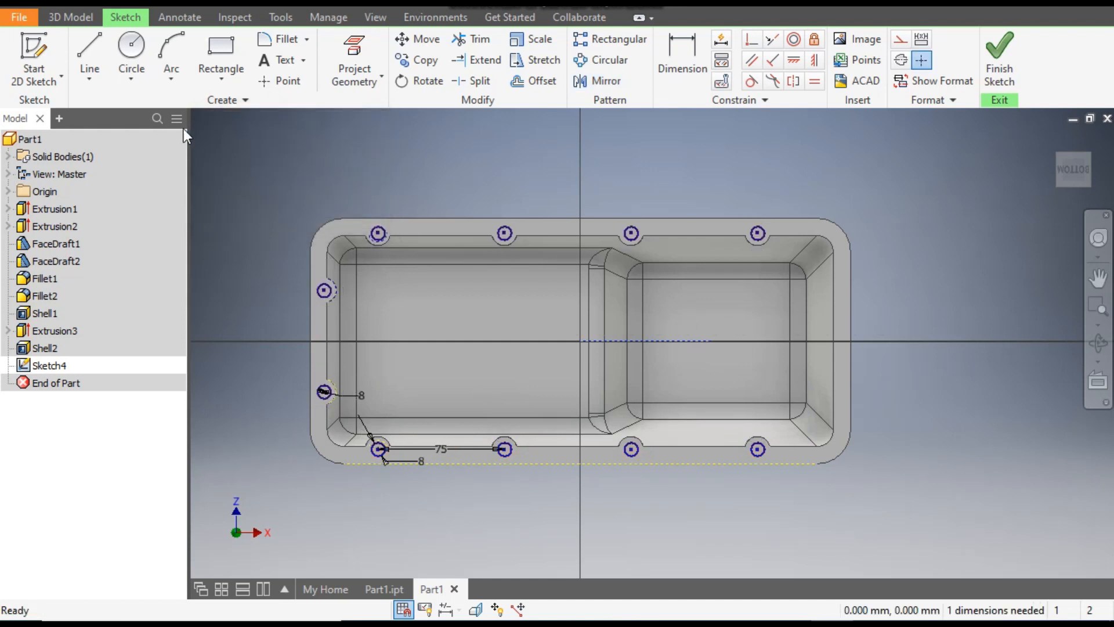
# Extrude all the bolt-hole circles as a cut through the flange with the extent set to To Next.
pyautogui.click(70, 18)
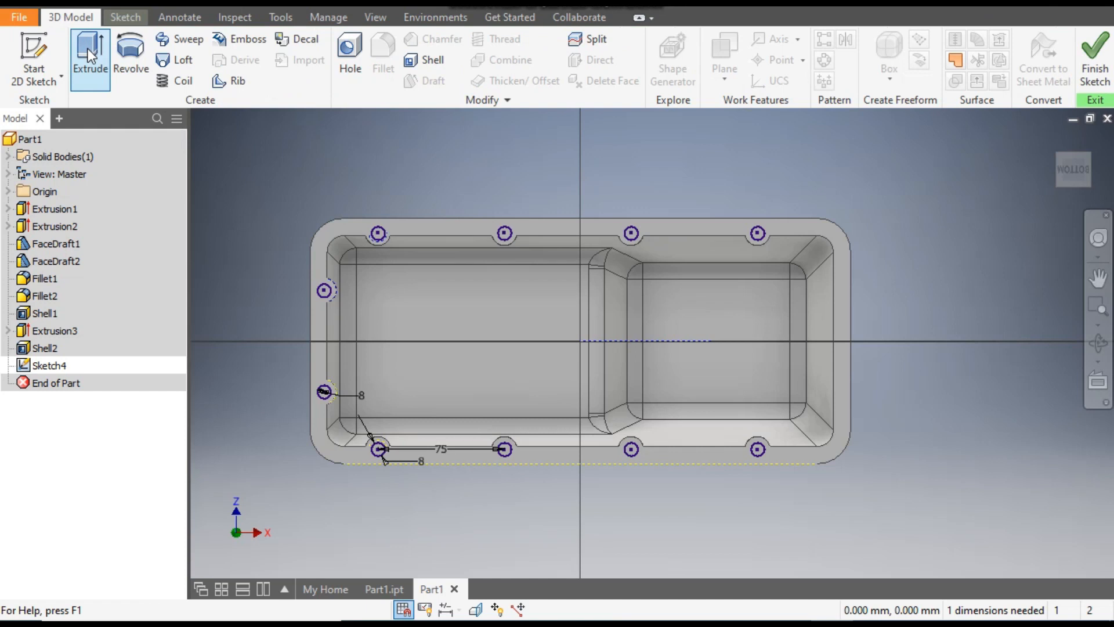
pyautogui.click(88, 47)
pyautogui.moveTo(788, 204); pyautogui.dragTo(381, 425)
pyautogui.scroll(-3, 441, 284)
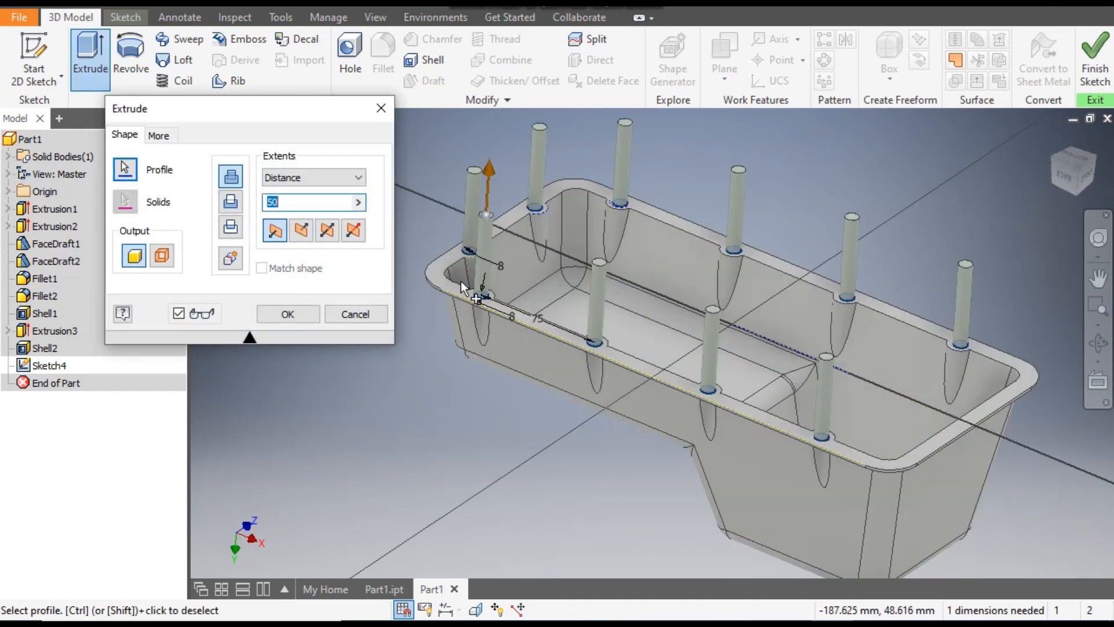
pyautogui.click(231, 201)
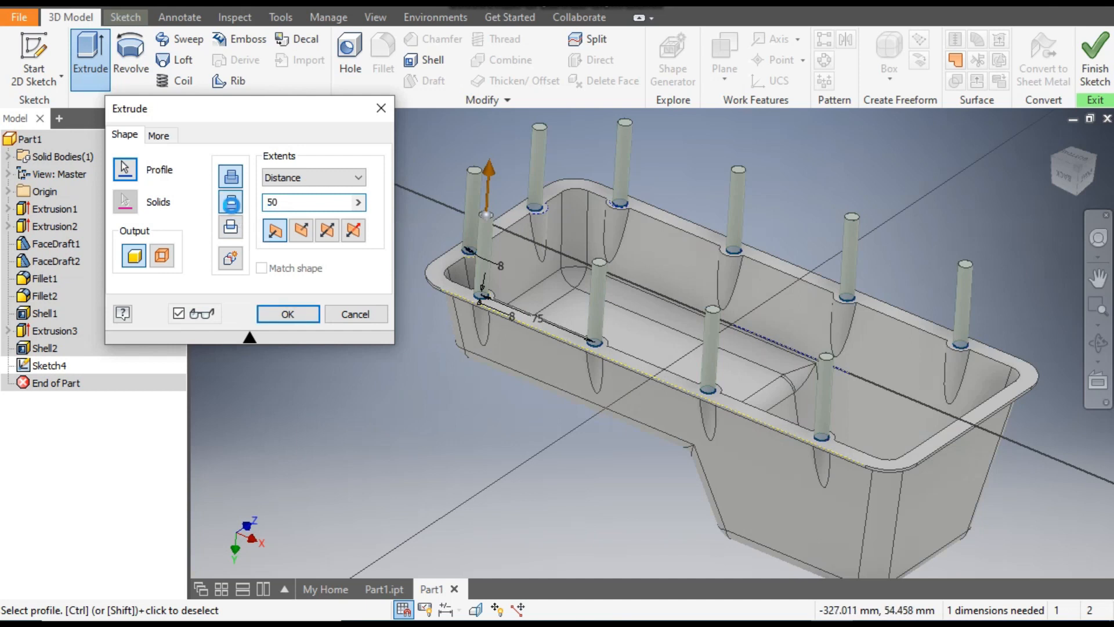
pyautogui.doubleClick(274, 202)
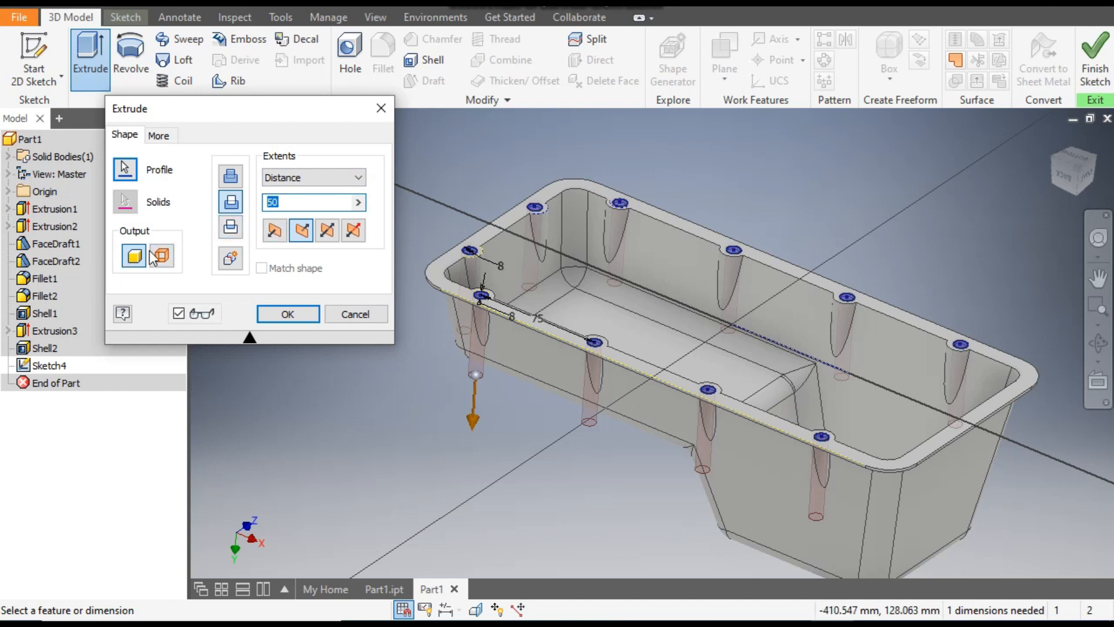
pyautogui.click(302, 179)
pyautogui.click(301, 190)
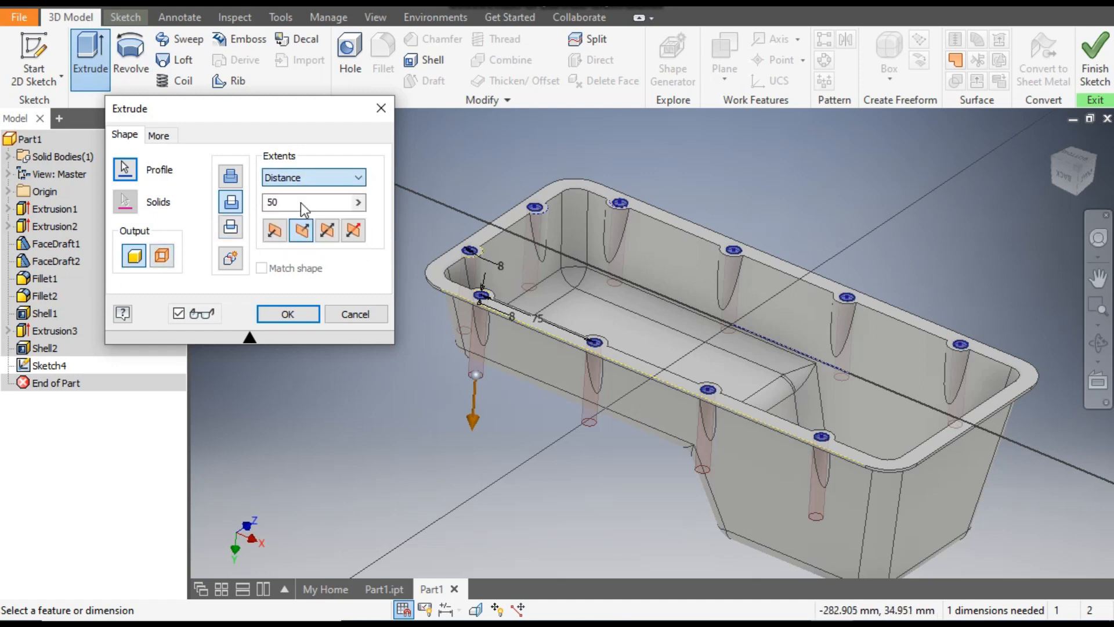
pyautogui.press('Down')
pyautogui.scroll(5, 565, 341)
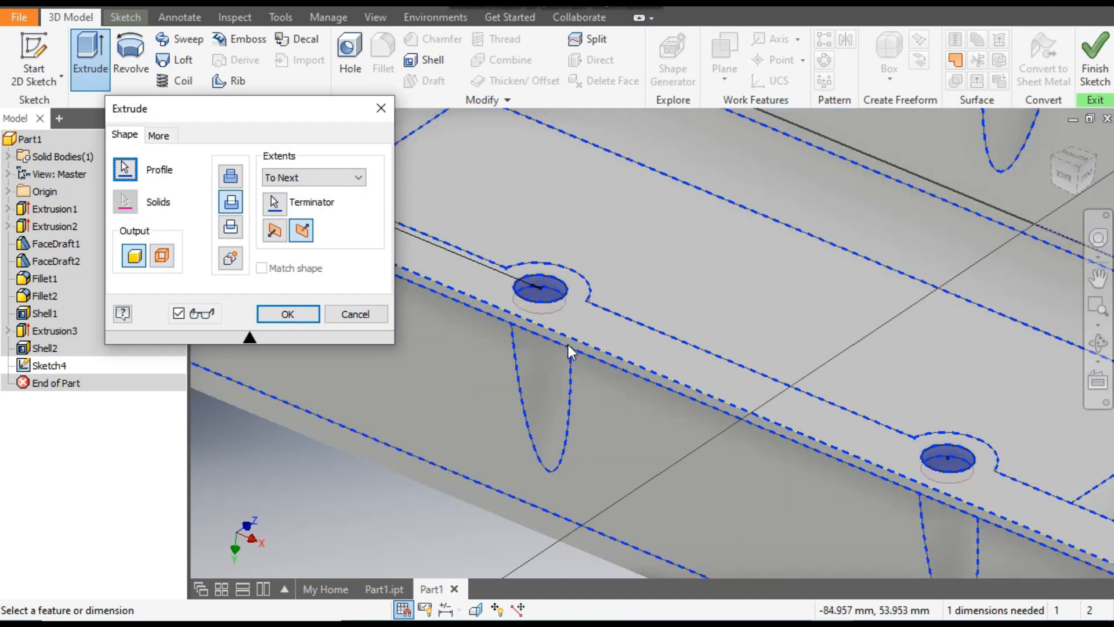
pyautogui.scroll(-5, 591, 360)
pyautogui.click(290, 314)
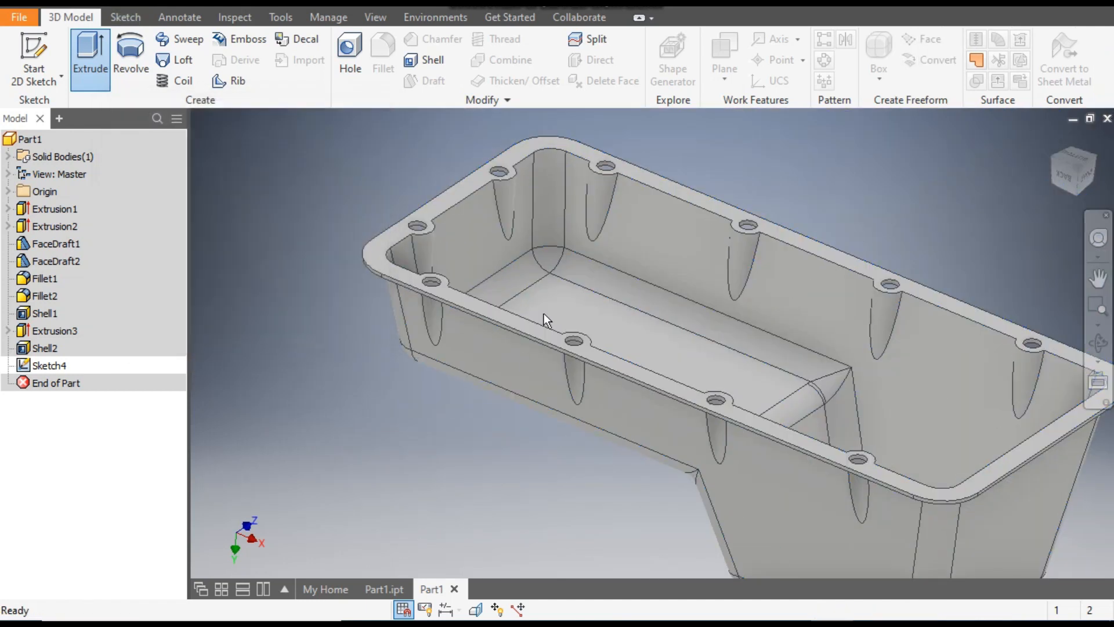
# Examine the bolt holes and recesses from the outside of the pan.
pyautogui.keyDown('shift'); pyautogui.moveTo(596, 468); pyautogui.dragTo(750, 376, button='middle'); pyautogui.keyUp('shift')
pyautogui.moveTo(660, 434); pyautogui.dragTo(380, 594, button='middle')
pyautogui.keyDown('shift'); pyautogui.moveTo(864, 446); pyautogui.dragTo(946, 389, button='middle'); pyautogui.keyUp('shift')
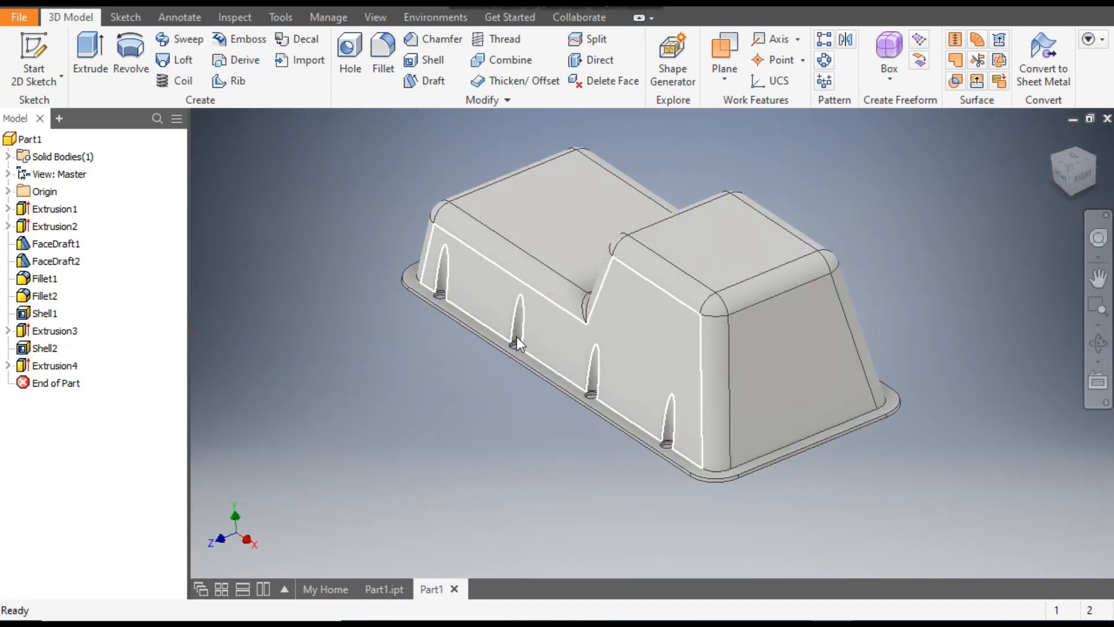
pyautogui.scroll(5, 517, 336)
pyautogui.scroll(-5, 485, 331)
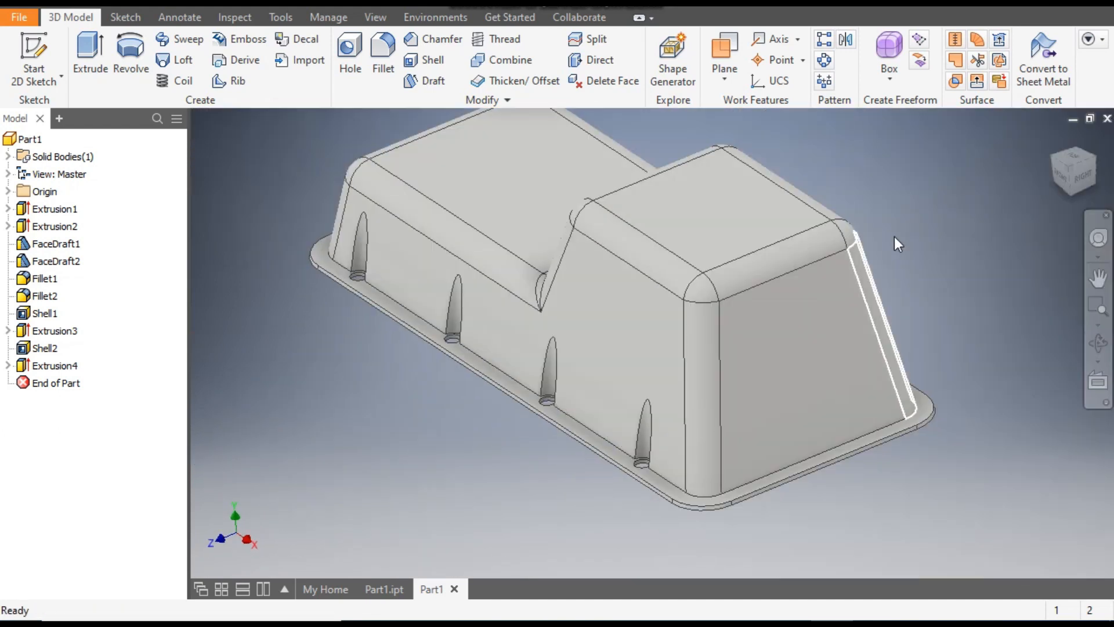
pyautogui.click(1052, 139)
pyautogui.moveTo(933, 432); pyautogui.dragTo(992, 412, button='middle')
pyautogui.scroll(2, 927, 414)
pyautogui.scroll(-2, 989, 411)
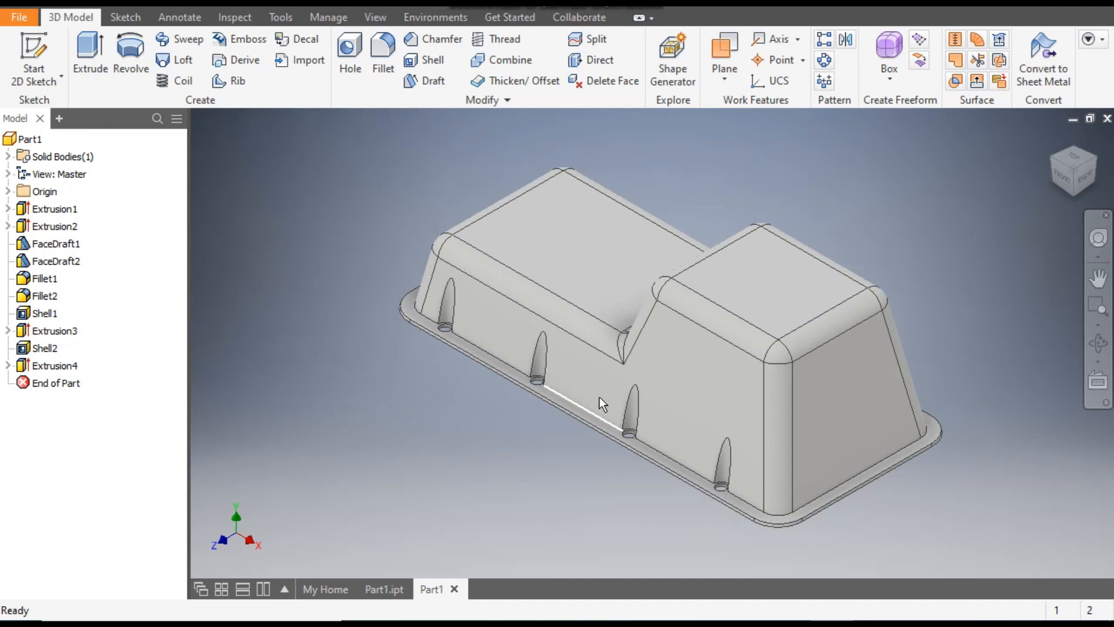
# Set up a constant 2.5 mm fillet and select the outer edges of the four recesses along the positive-Z long wall.
pyautogui.scroll(3, 638, 394)
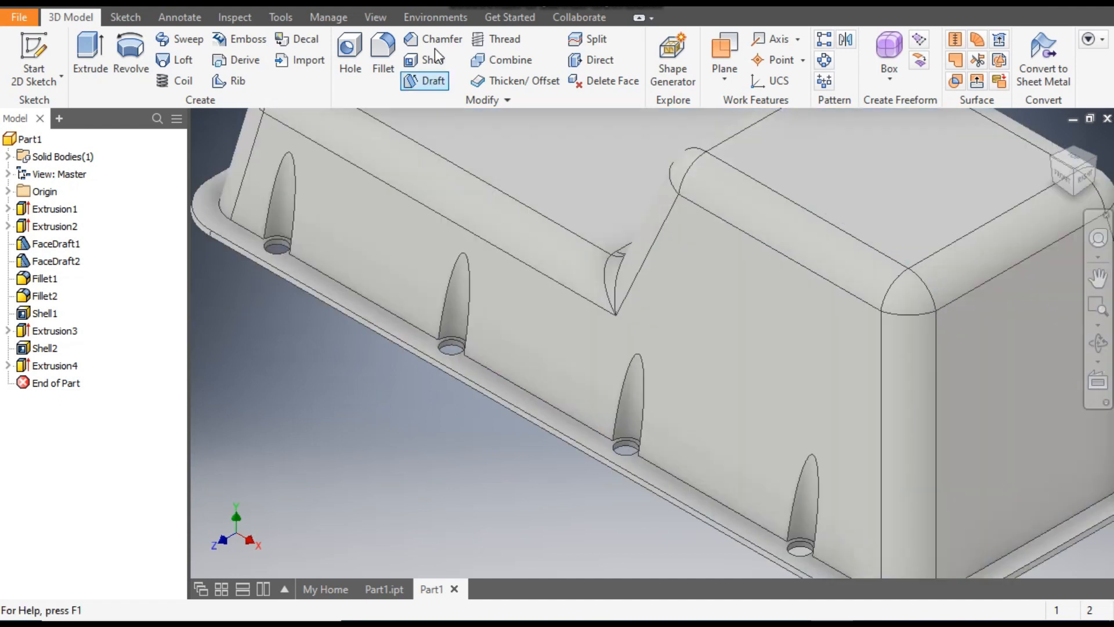
pyautogui.click(378, 61)
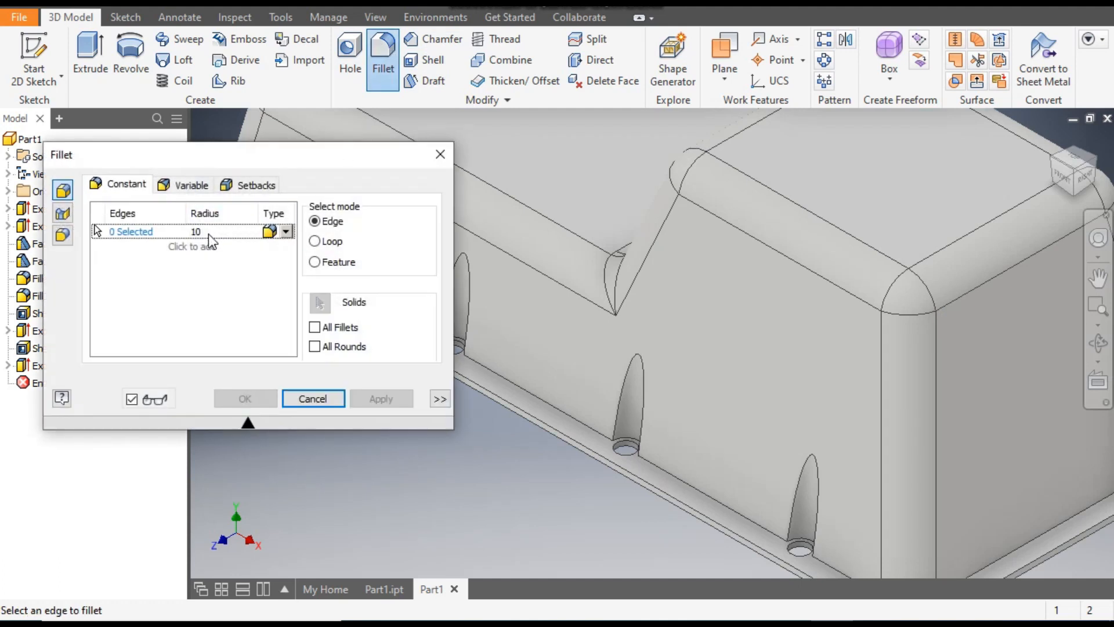
pyautogui.write('2.5')
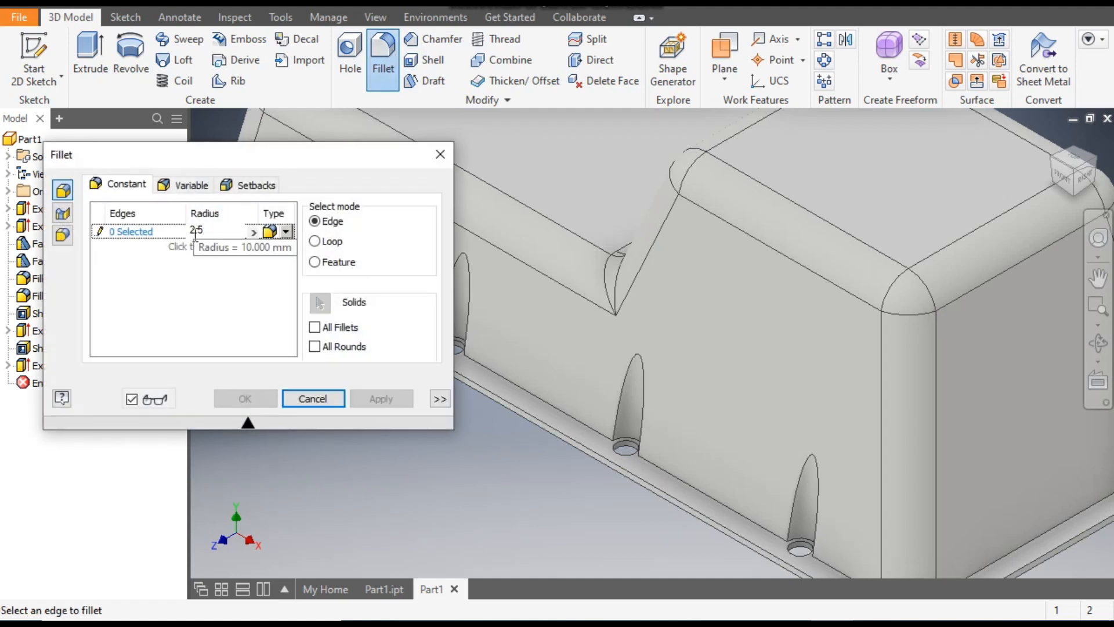
pyautogui.click(131, 233)
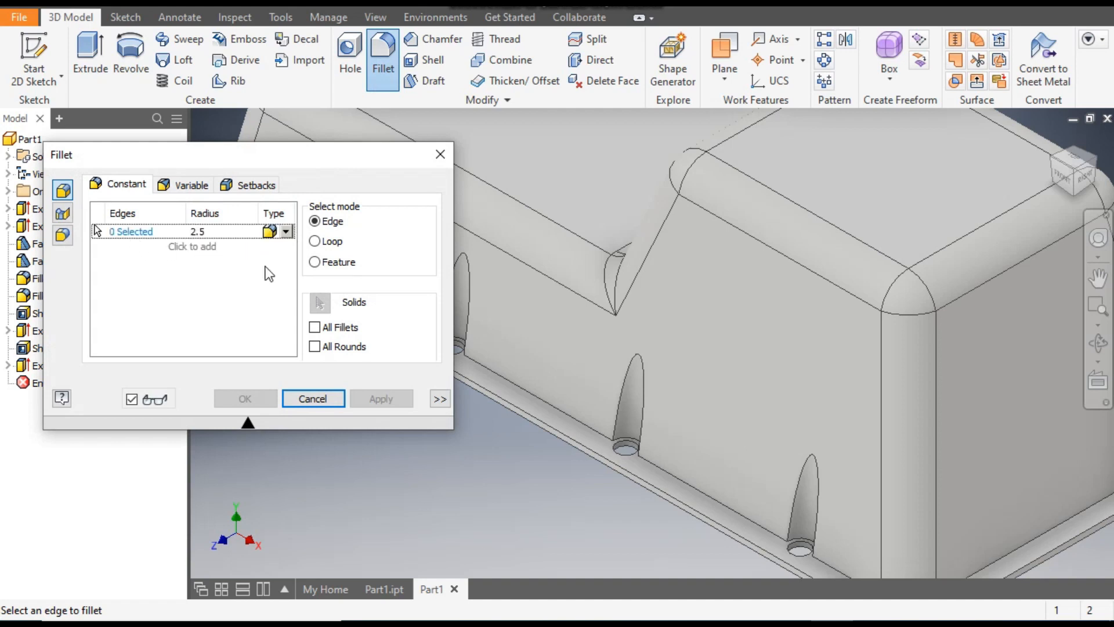
pyautogui.scroll(-5, 915, 423)
pyautogui.moveTo(799, 392); pyautogui.dragTo(775, 412, button='middle')
pyautogui.scroll(2, 774, 412)
pyautogui.click(580, 300)
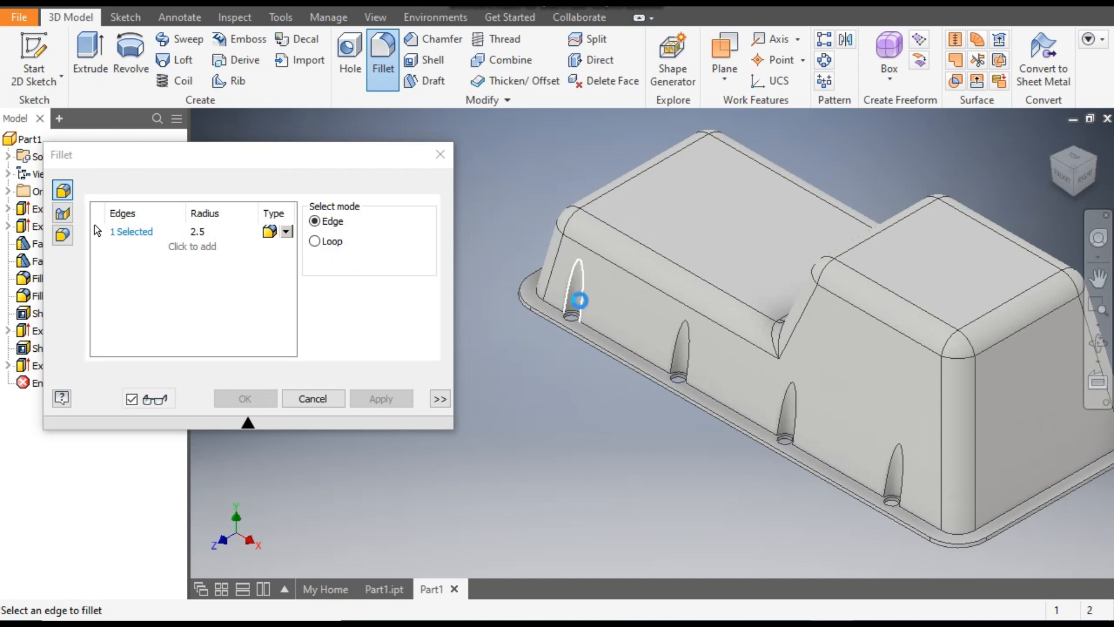
pyautogui.click(686, 332)
pyautogui.click(796, 413)
pyautogui.click(901, 469)
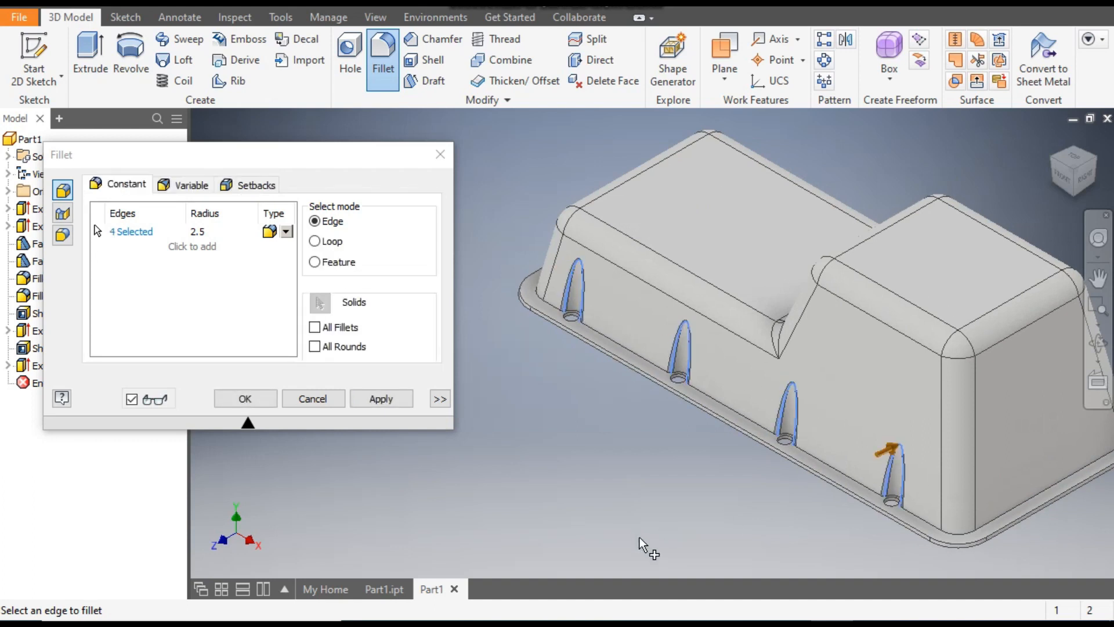
# Add the inner edges of those four recesses and of the neighbouring end-wall recess to the fillet selection.
pyautogui.keyDown('shift'); pyautogui.moveTo(659, 553); pyautogui.dragTo(653, 428, button='middle'); pyautogui.keyUp('shift')
pyautogui.moveTo(803, 381); pyautogui.dragTo(557, 492, button='middle')
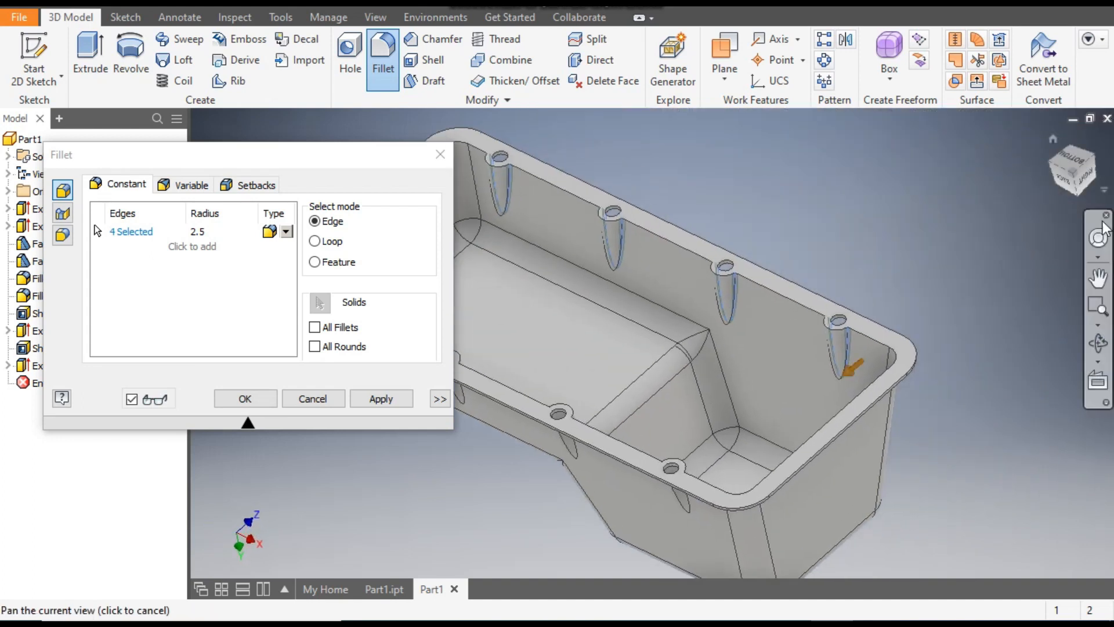
pyautogui.click(1077, 181)
pyautogui.click(598, 219)
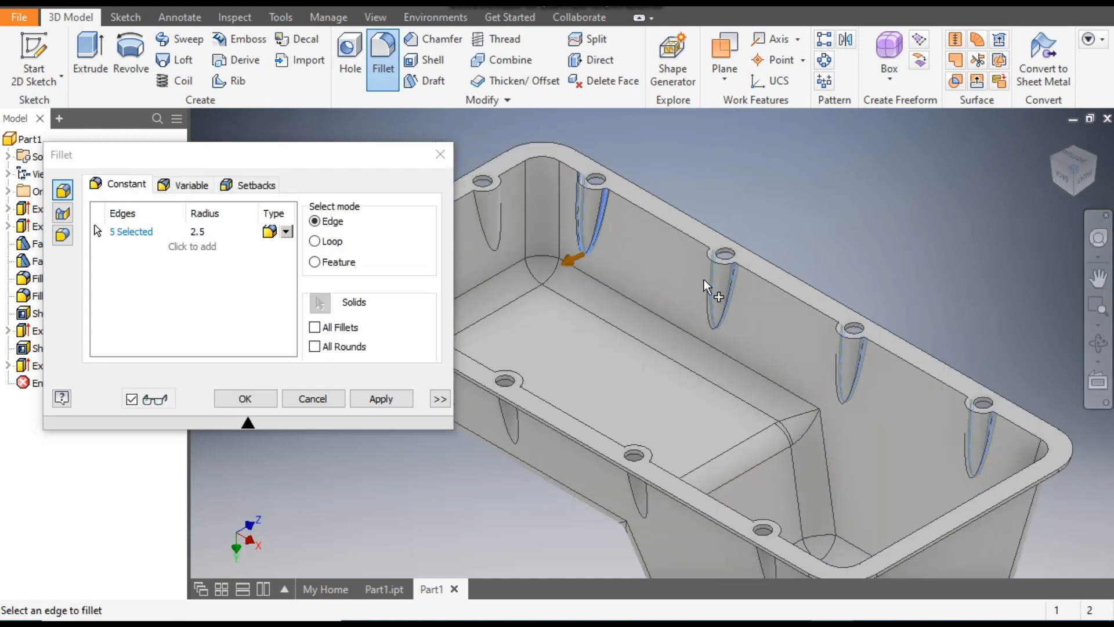
pyautogui.click(748, 296)
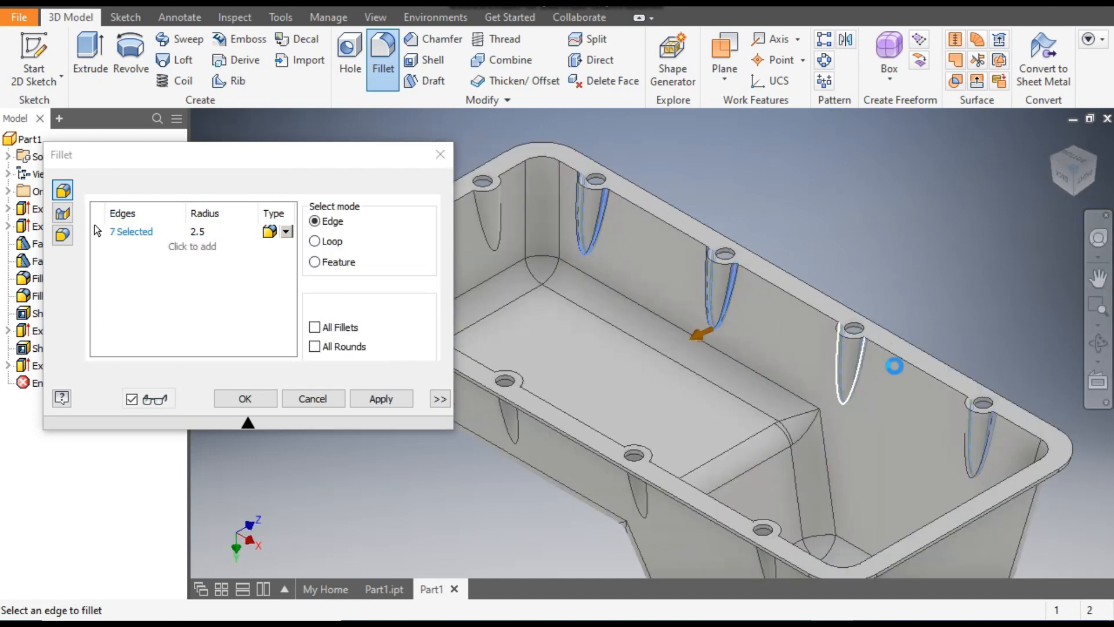
pyautogui.click(978, 428)
pyautogui.moveTo(774, 331); pyautogui.dragTo(935, 333, button='middle')
pyautogui.click(661, 246)
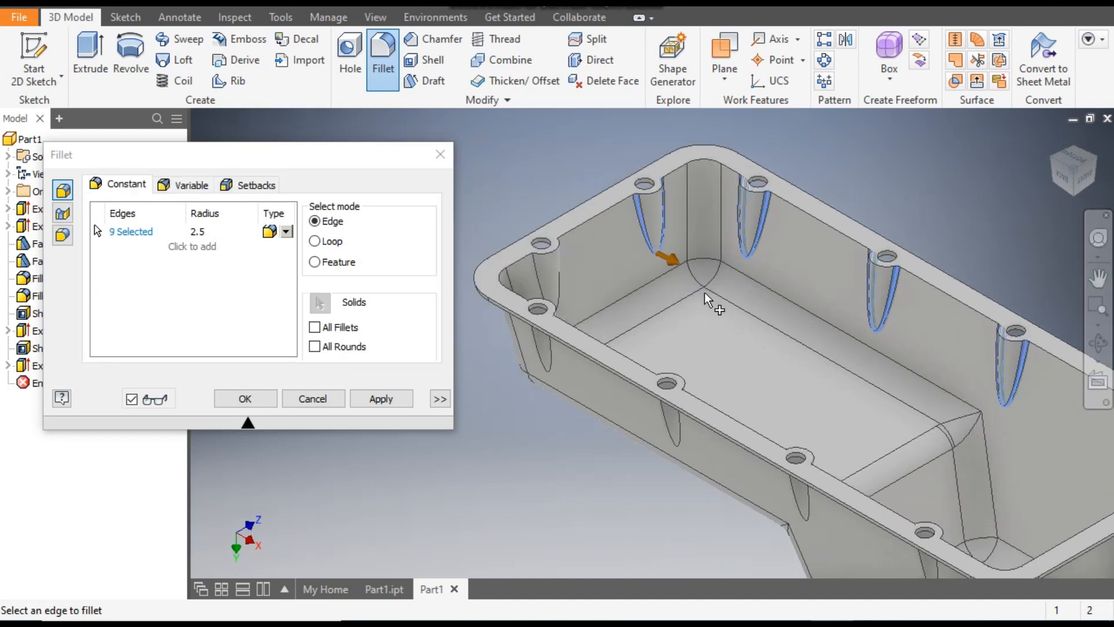
# Add the outer edge of the same end-wall recess and apply the 2.5 mm fillet to all selected edges.
pyautogui.keyDown('shift'); pyautogui.moveTo(624, 276); pyautogui.dragTo(785, 309, button='middle'); pyautogui.keyUp('shift')
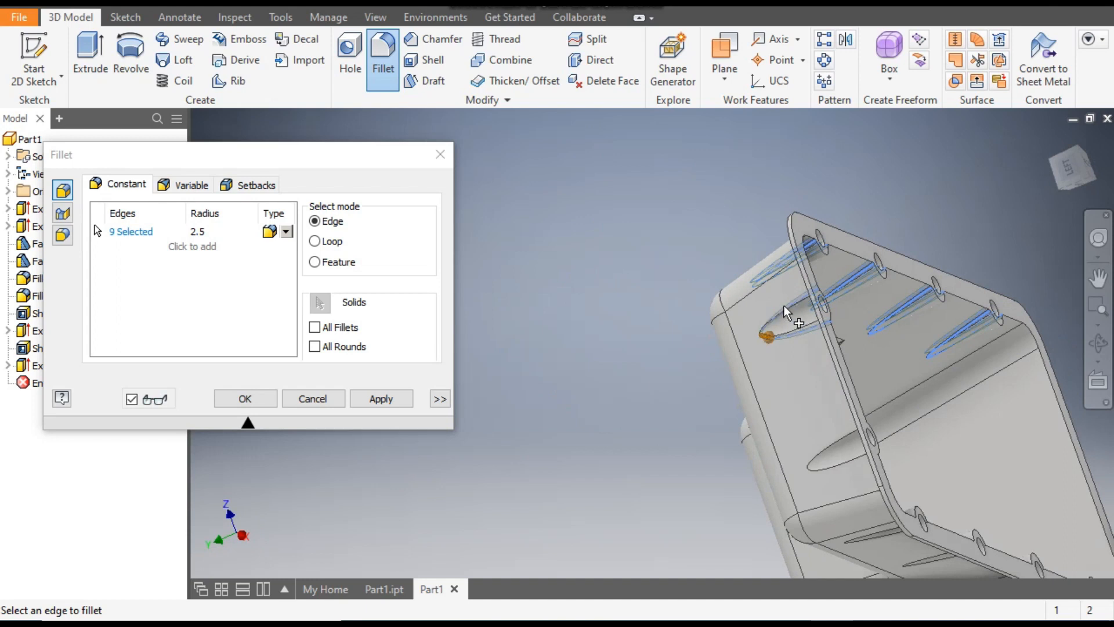
pyautogui.click(786, 309)
pyautogui.keyDown('shift'); pyautogui.moveTo(902, 393); pyautogui.dragTo(754, 359, button='middle'); pyautogui.keyUp('shift')
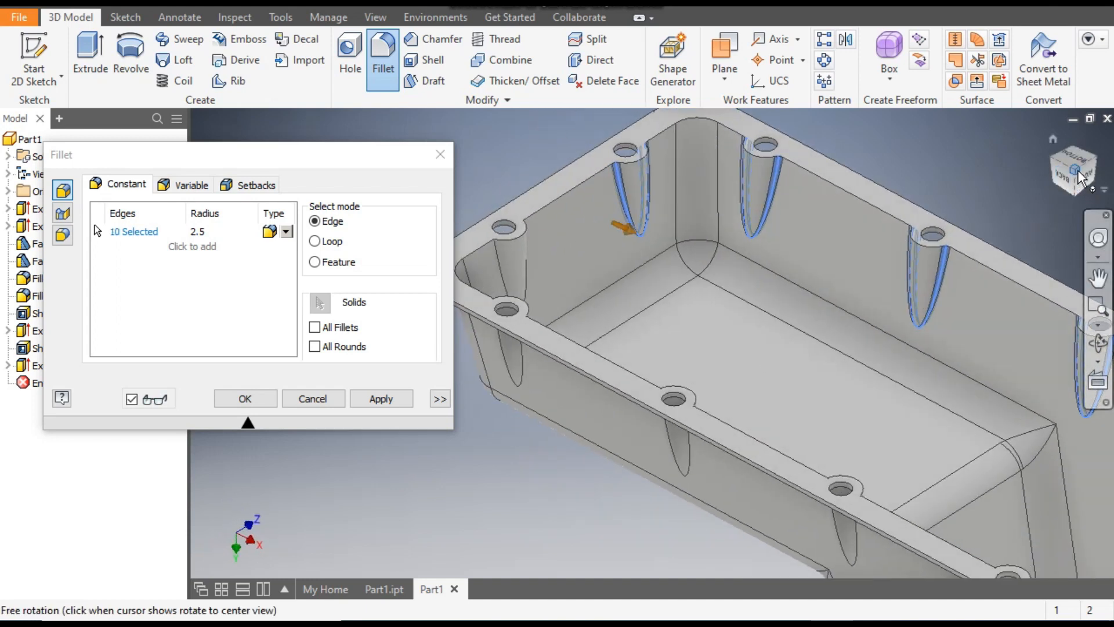
pyautogui.click(1080, 177)
pyautogui.click(382, 398)
pyautogui.click(440, 155)
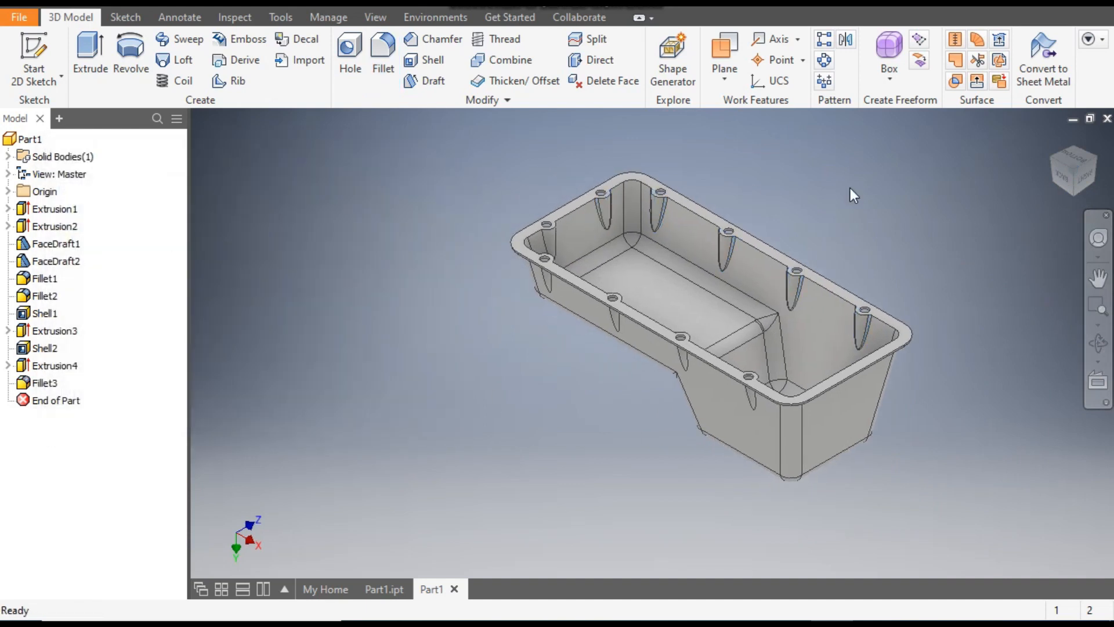
# Mirror the recess fillet feature about the XY plane onto the recesses on the opposite side of the pan.
pyautogui.scroll(-2, 656, 208)
pyautogui.scroll(-2, 698, 241)
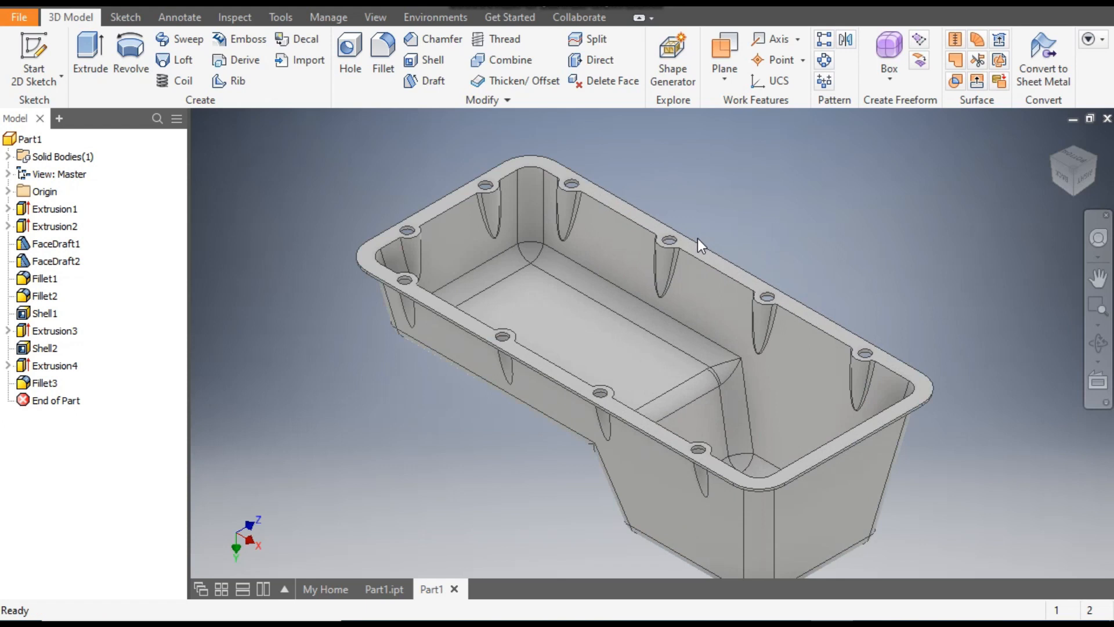
pyautogui.moveTo(786, 238); pyautogui.dragTo(760, 217, button='middle')
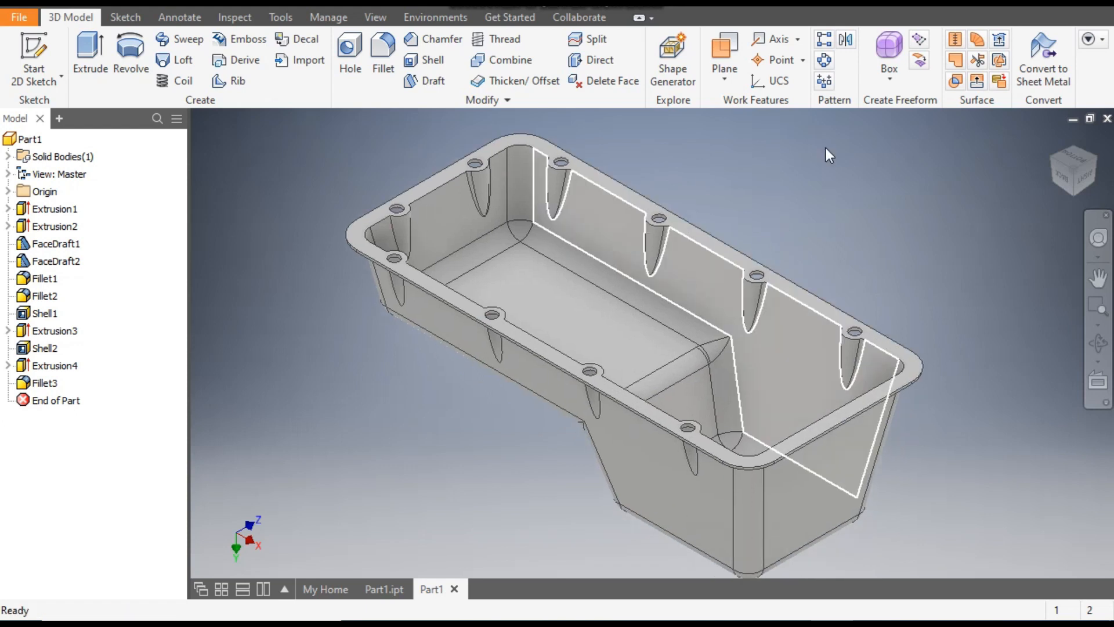
pyautogui.click(847, 41)
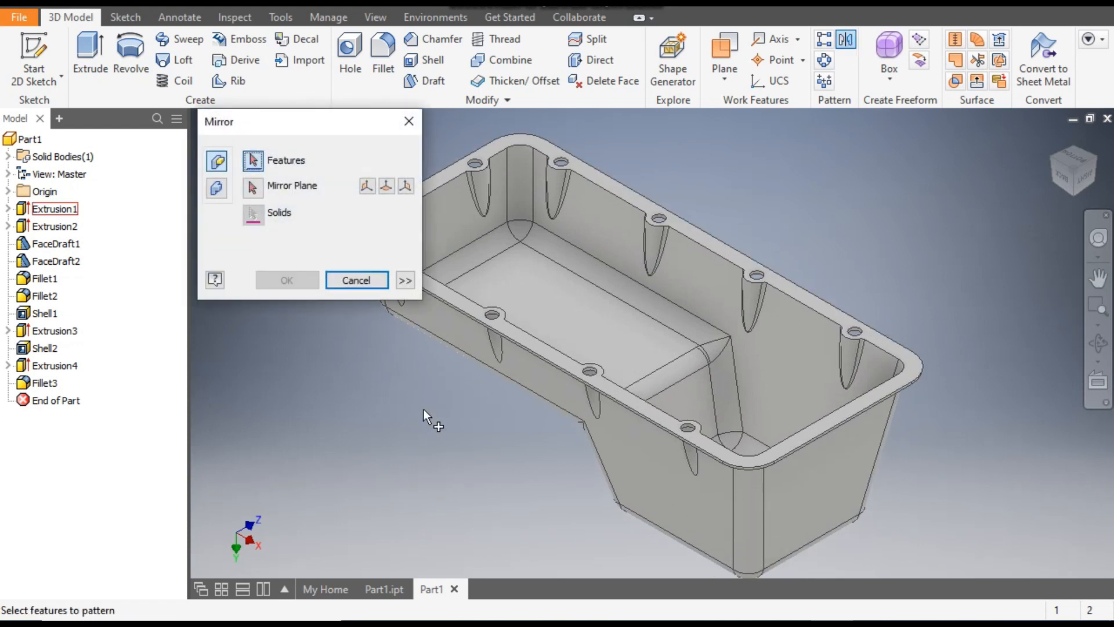
pyautogui.click(45, 384)
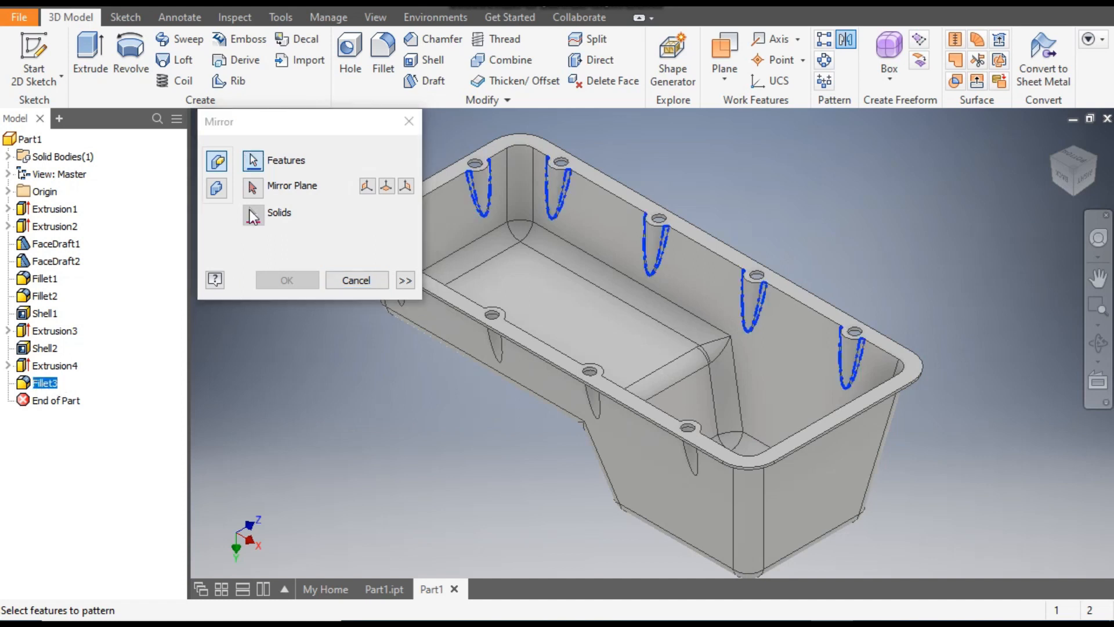
pyautogui.click(253, 187)
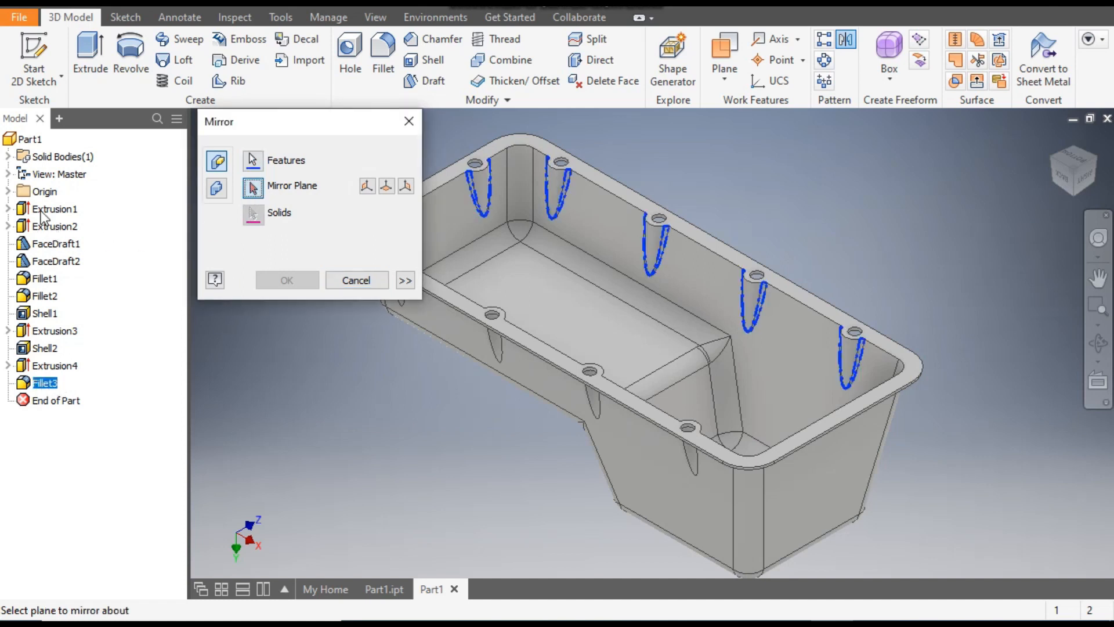
pyautogui.click(8, 192)
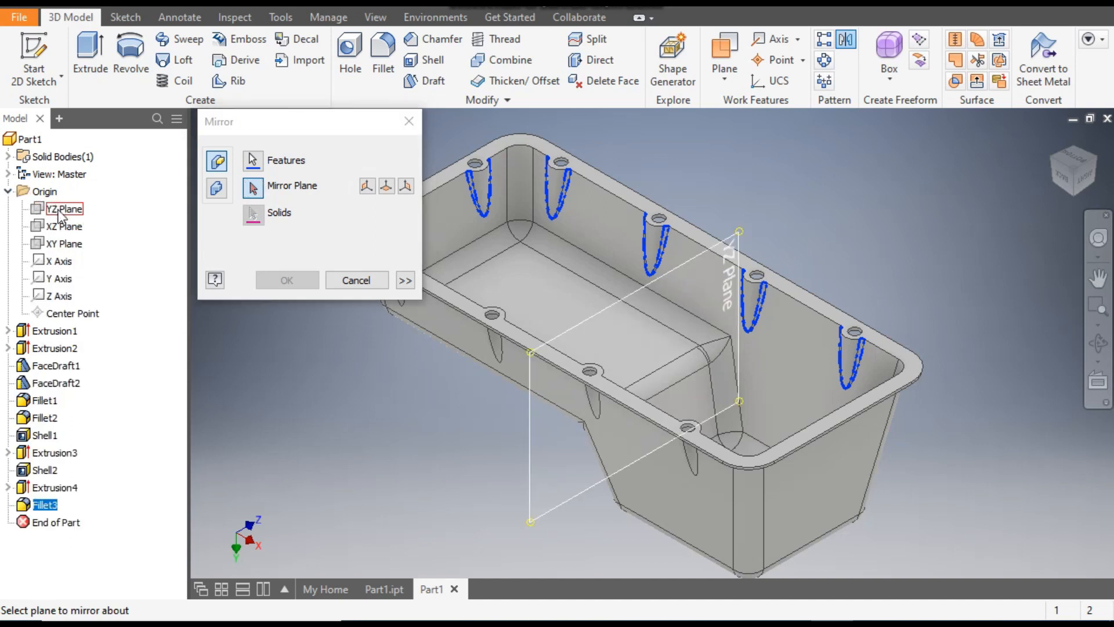
pyautogui.click(57, 247)
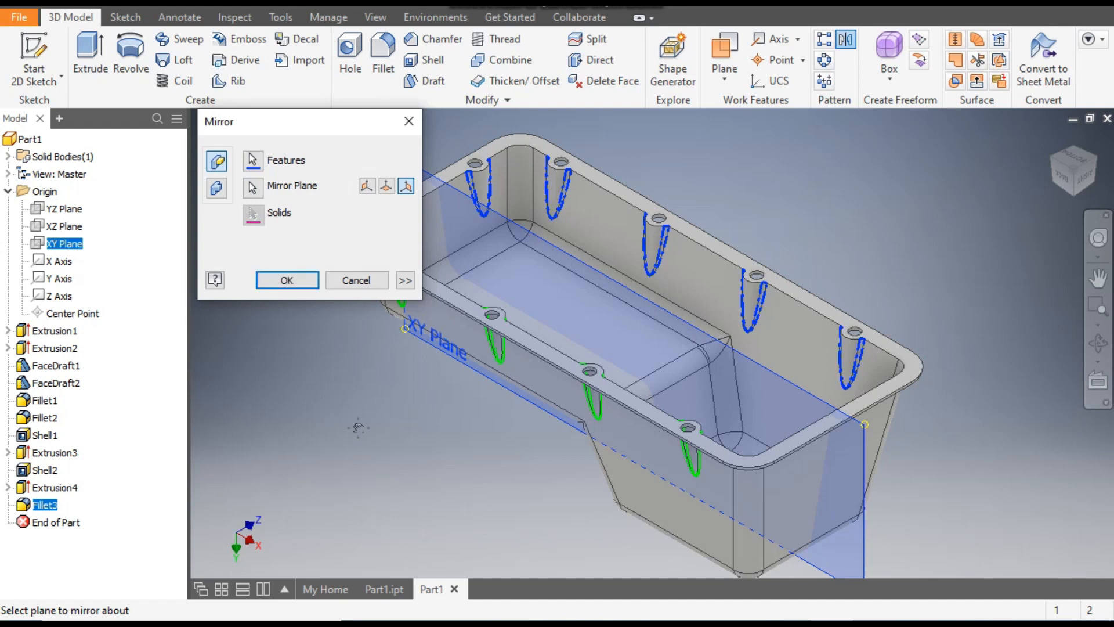
pyautogui.moveTo(357, 427); pyautogui.dragTo(499, 450, button='middle')
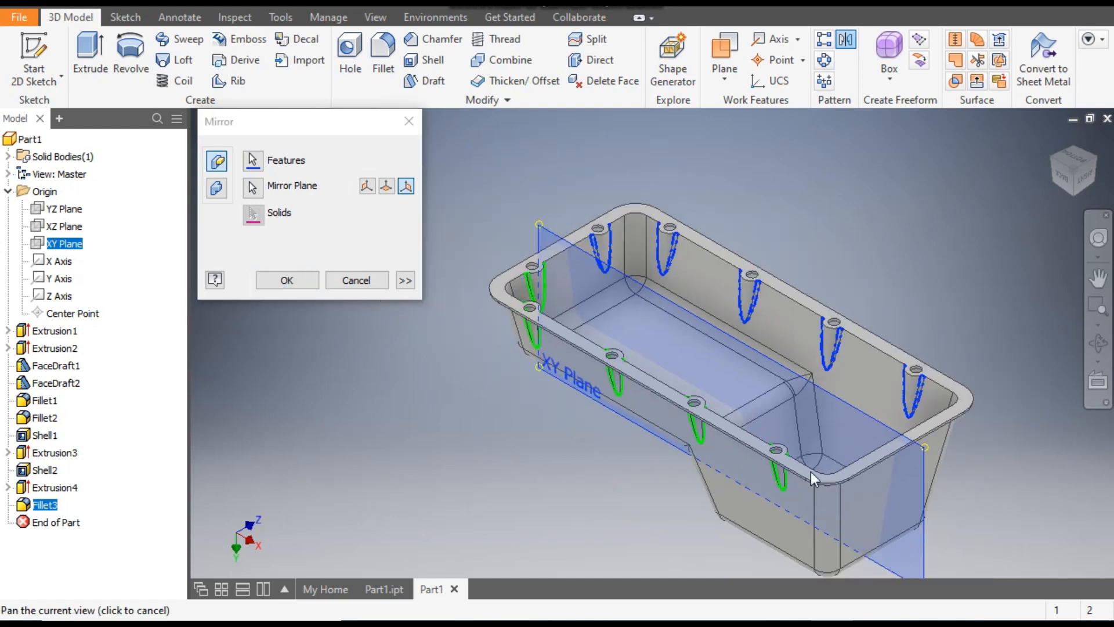
pyautogui.click(288, 281)
pyautogui.scroll(-1, 493, 451)
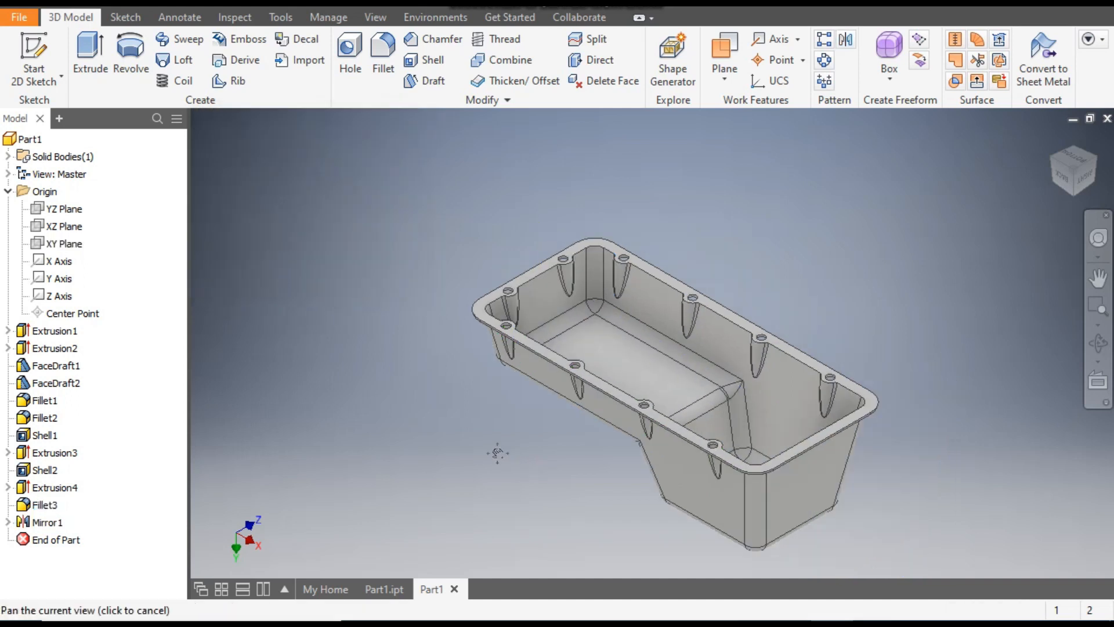
# Start a sketch on the flat outer face of the pan's deeper section.
pyautogui.moveTo(559, 465); pyautogui.dragTo(506, 433, button='middle')
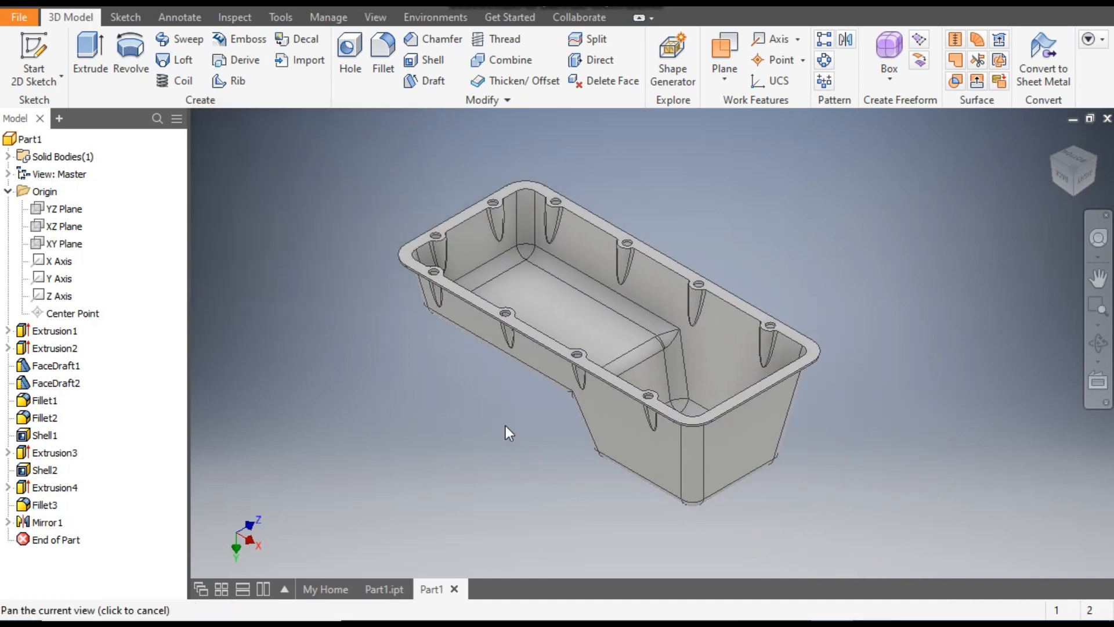
pyautogui.keyDown('shift'); pyautogui.moveTo(828, 407); pyautogui.dragTo(858, 415, button='middle'); pyautogui.keyUp('shift')
pyautogui.scroll(5, 618, 415)
pyautogui.scroll(4, 718, 428)
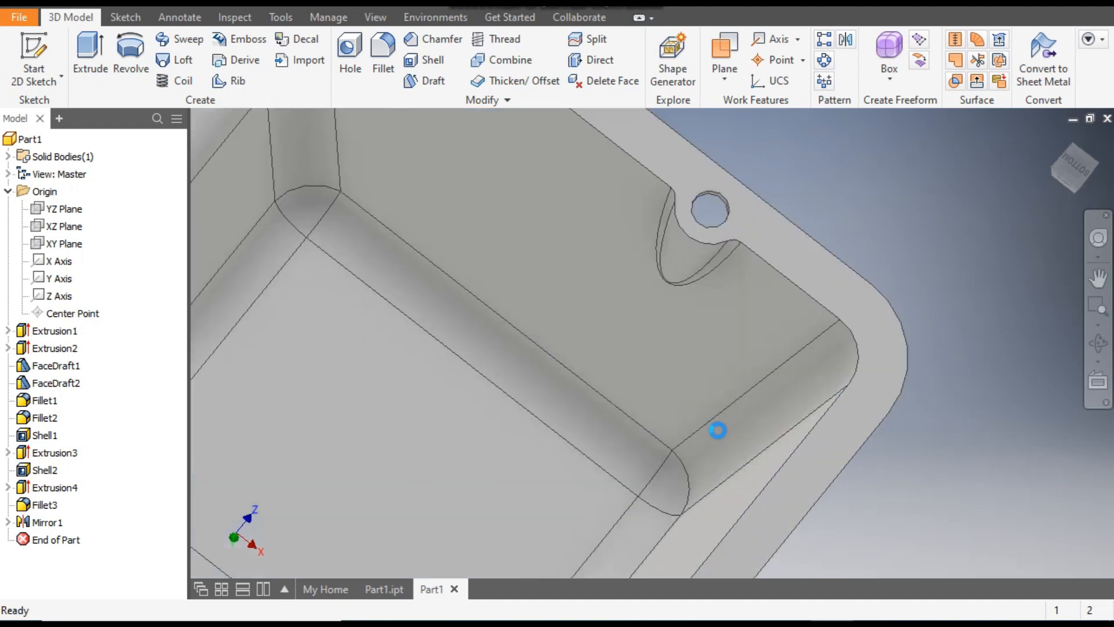
pyautogui.scroll(-10, 720, 424)
pyautogui.keyDown('shift'); pyautogui.moveTo(766, 450); pyautogui.dragTo(802, 304, button='middle'); pyautogui.keyUp('shift')
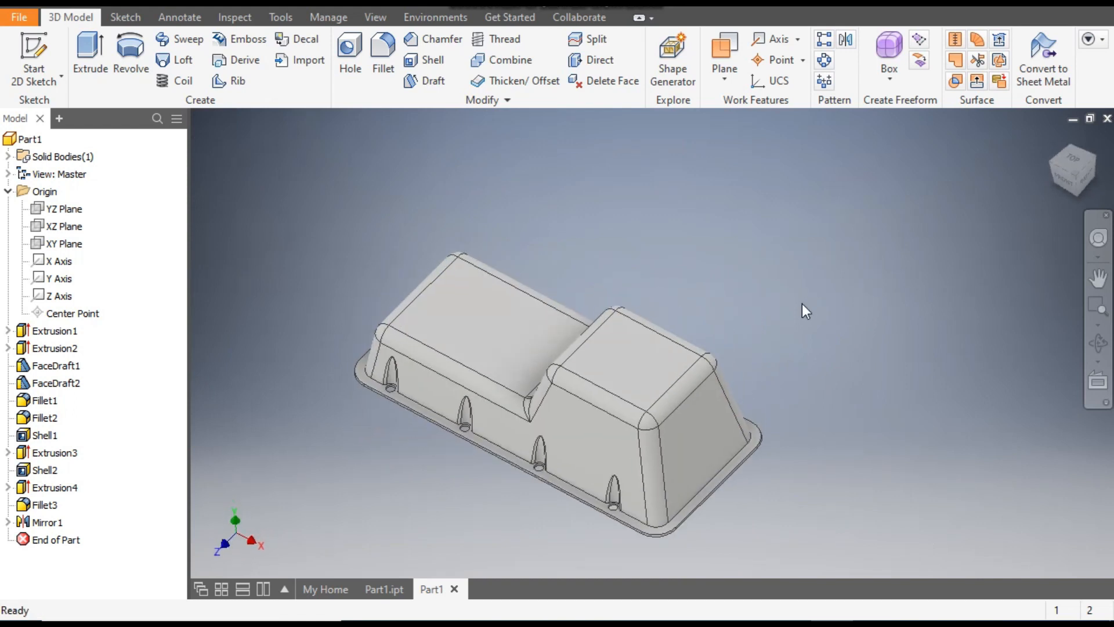
pyautogui.click(656, 362)
pyautogui.click(701, 343)
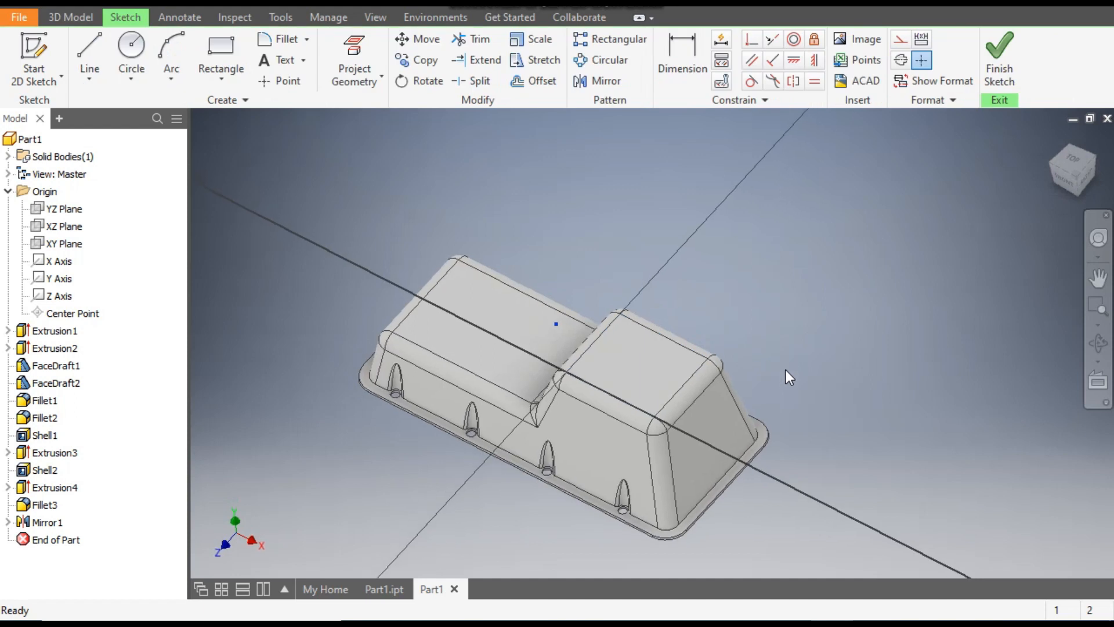
pyautogui.moveTo(896, 358)
pyautogui.mouseDown(button='middle')
pyautogui.moveTo(858, 350)
pyautogui.moveTo(876, 353)
pyautogui.mouseUp(button='middle')
pyautogui.scroll(4, 859, 352)
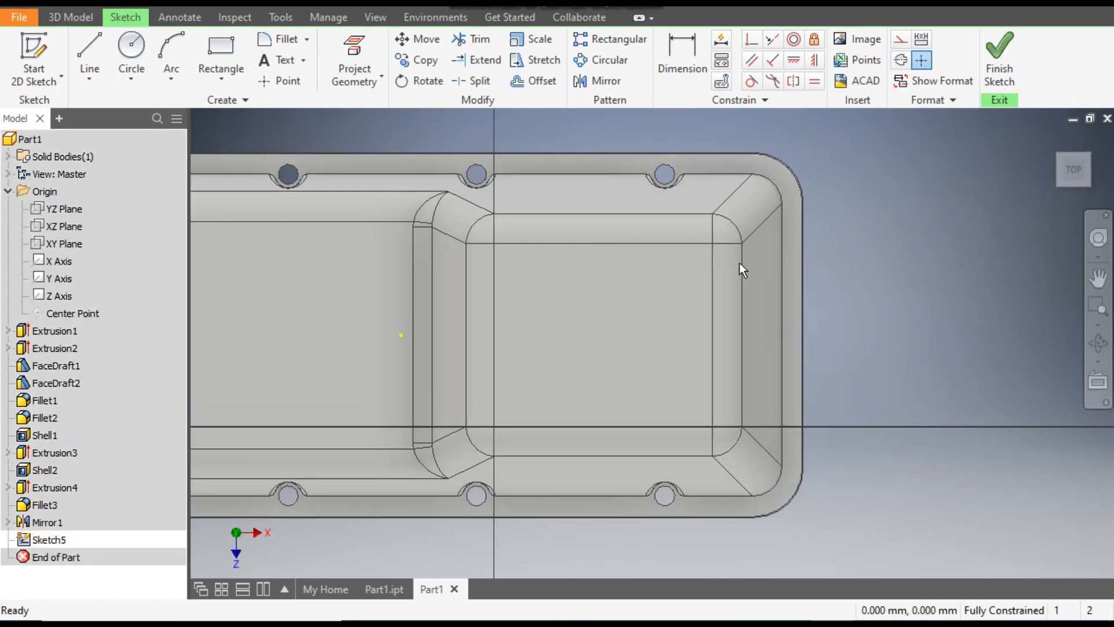
# Draw a circle of 14 mm diameter near the face's corner towards negative Z and positive X.
pyautogui.click(131, 48)
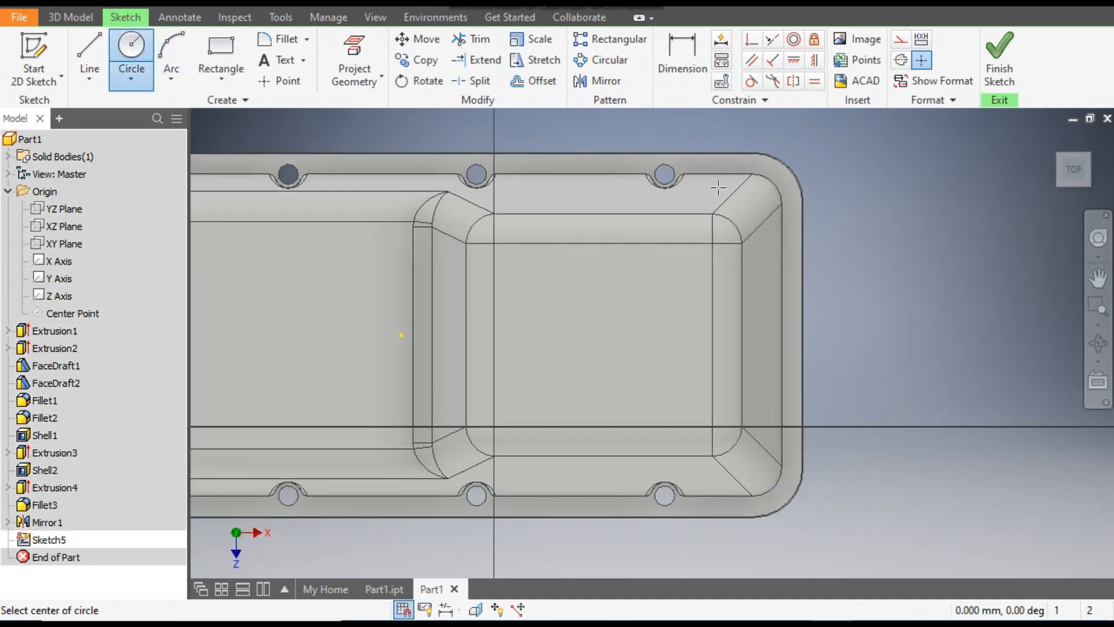
pyautogui.click(655, 281)
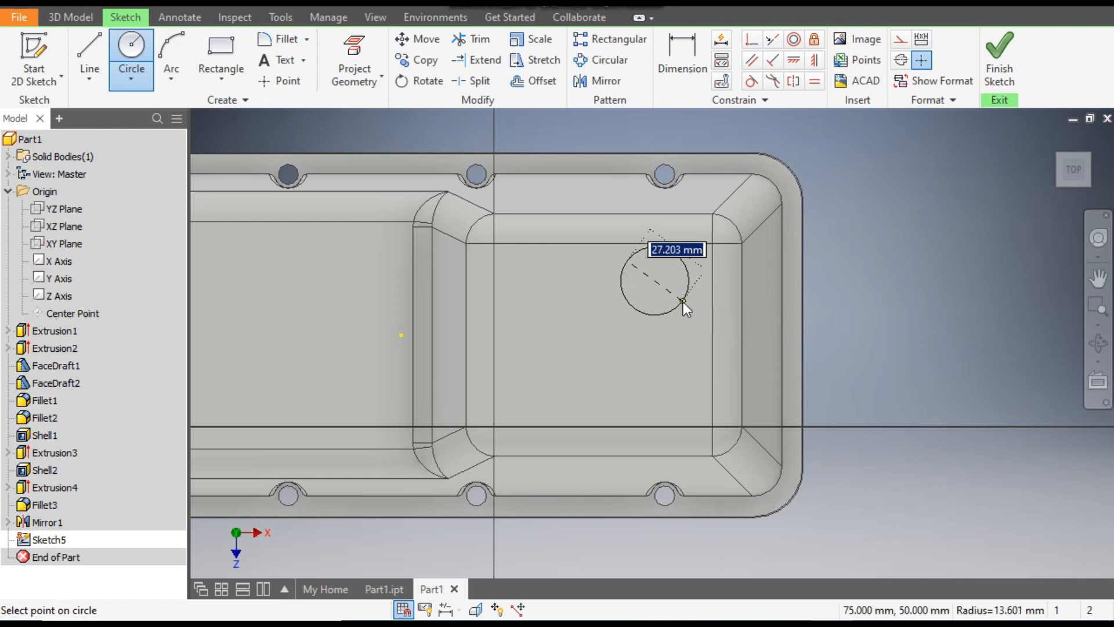
pyautogui.write('14')
pyautogui.press('Tab')
pyautogui.press('Return')
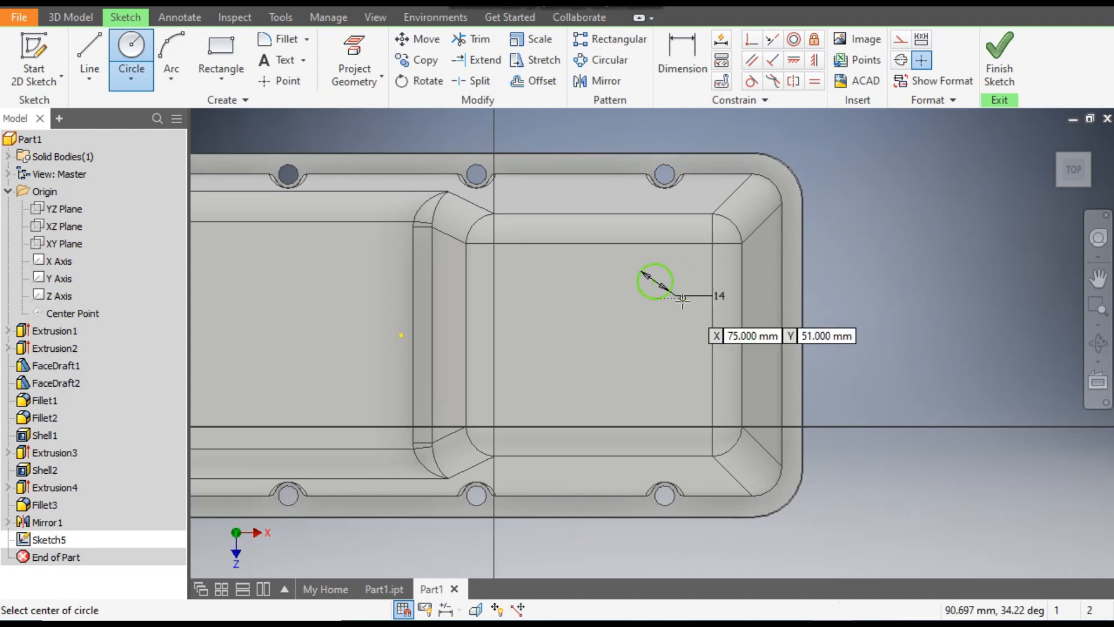
# Dimension the circle's centre 15 mm from the deeper face's straight edge on the negative Z side.
pyautogui.click(680, 54)
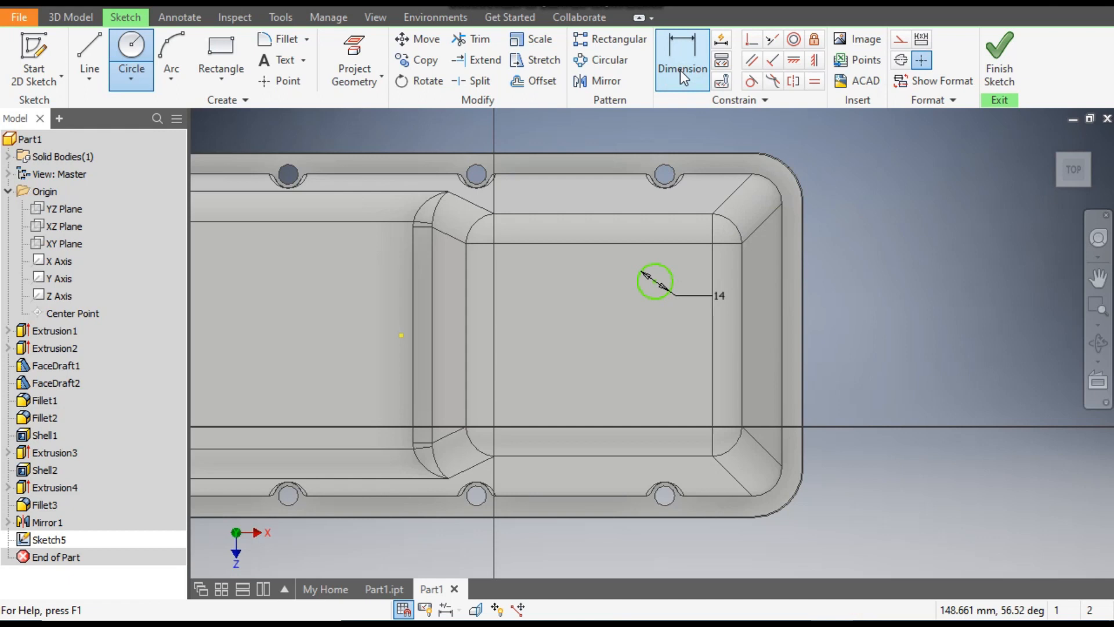
pyautogui.click(668, 246)
pyautogui.click(655, 282)
pyautogui.click(601, 271)
pyautogui.write('15')
pyautogui.press('Return')
# Dimension the circle's centre 15 mm from the deeper face's straight edge on the positive X side.
pyautogui.click(713, 290)
pyautogui.click(655, 282)
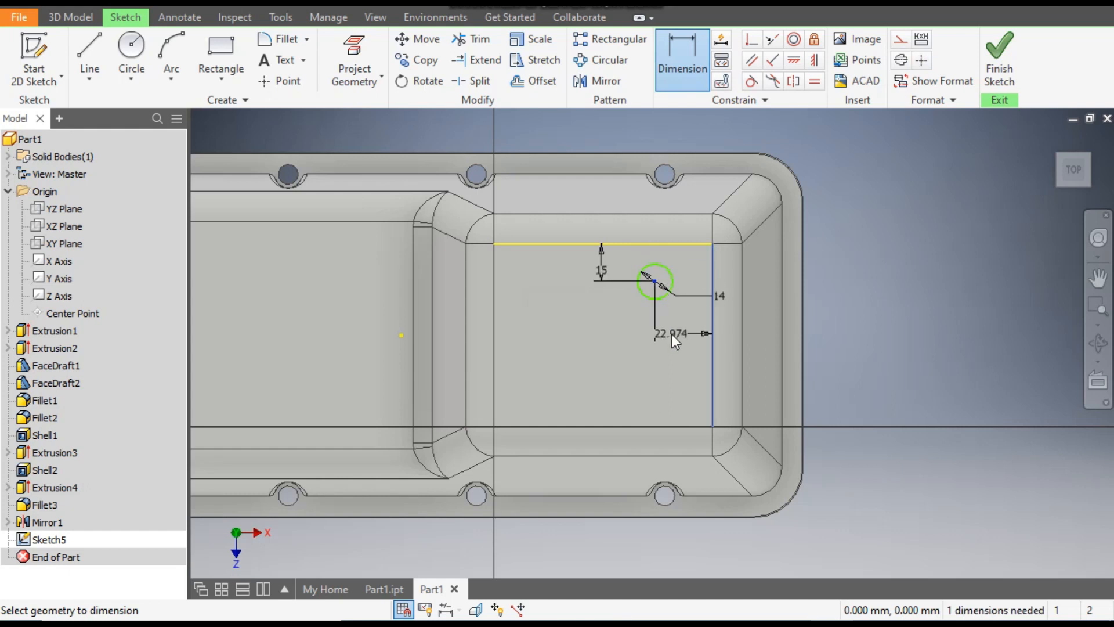
pyautogui.click(671, 333)
pyautogui.write('15')
pyautogui.press('Return')
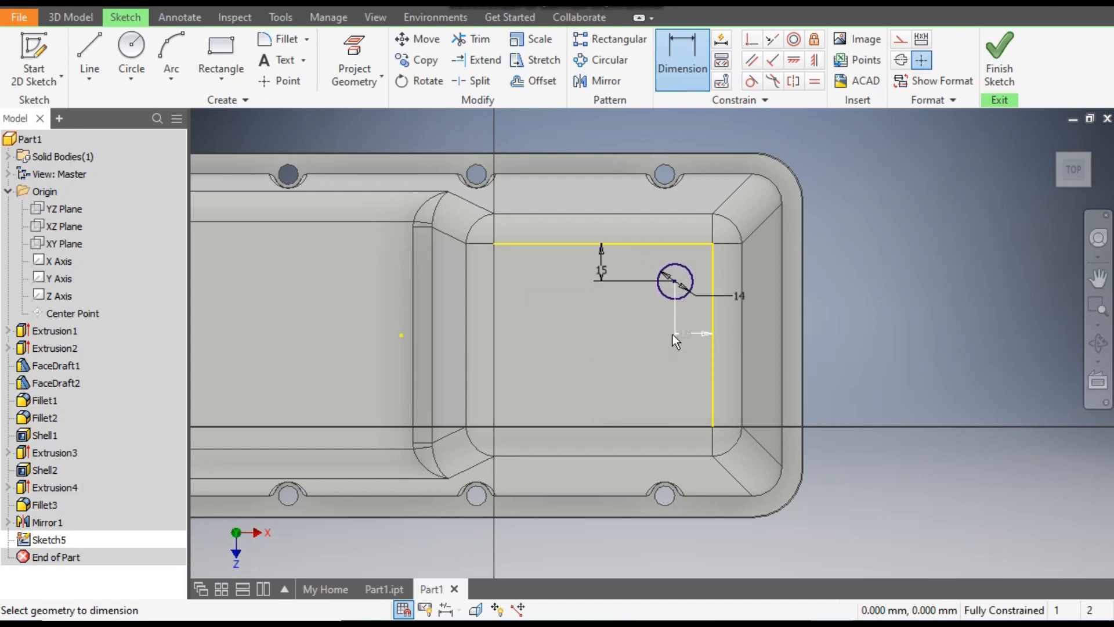
pyautogui.press('Escape')
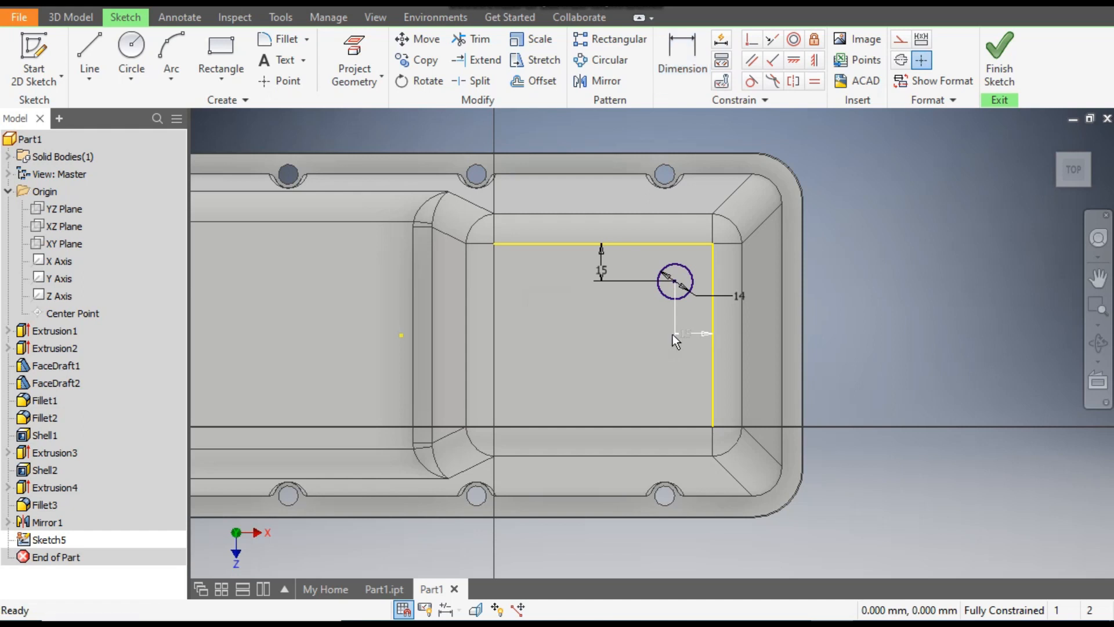
# Extrude the 14 mm circle 3 mm outward from the face as a joined boss.
pyautogui.click(76, 22)
pyautogui.click(90, 55)
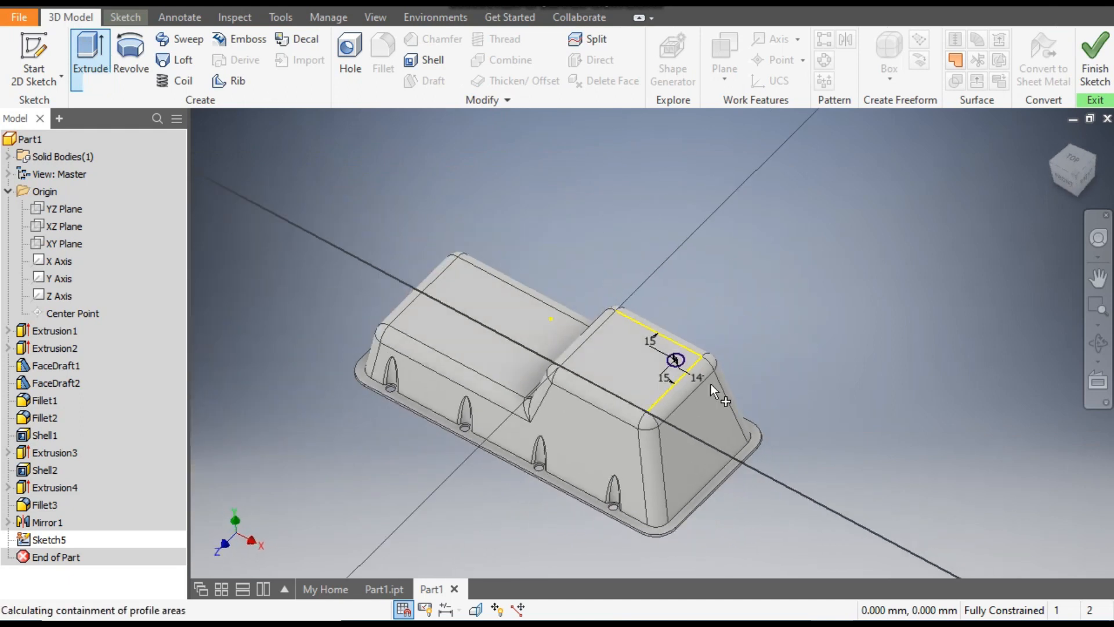
pyautogui.scroll(3, 675, 361)
pyautogui.click(673, 361)
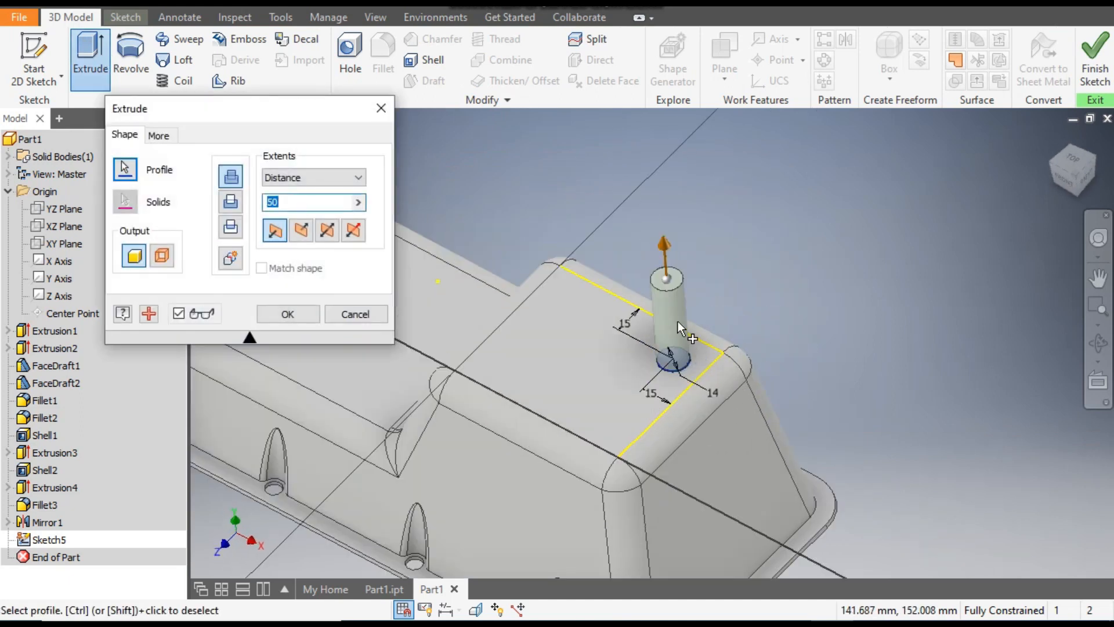
pyautogui.write('3')
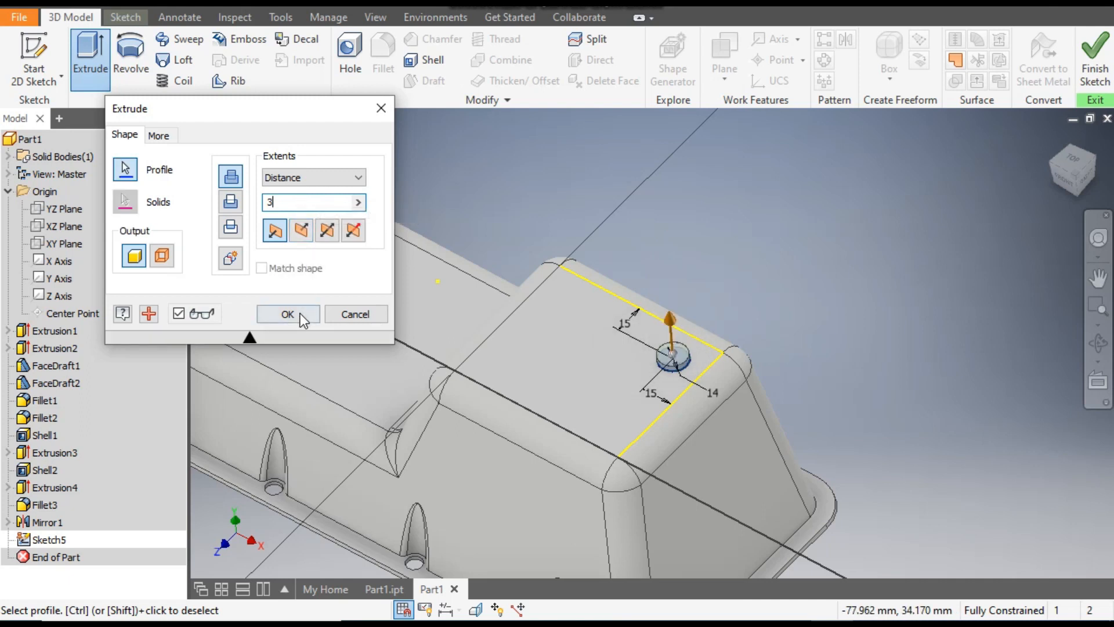
pyautogui.click(288, 314)
# Fillet the round boss's top edge and base edge with a 1.5 mm radius.
pyautogui.scroll(-3, 872, 352)
pyautogui.scroll(5, 826, 412)
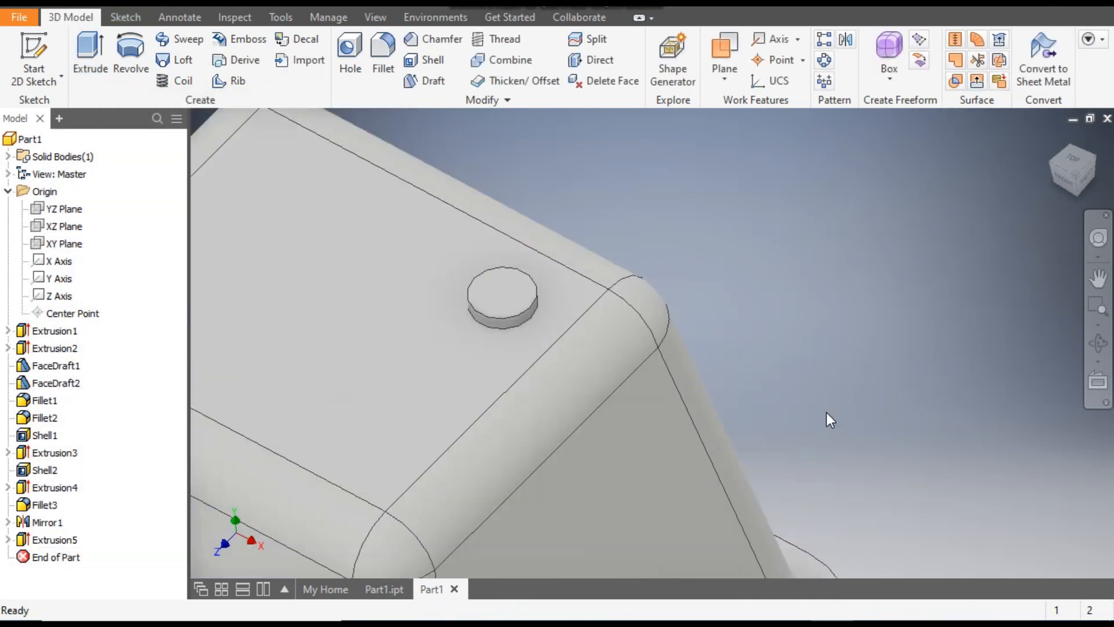
pyautogui.click(391, 50)
pyautogui.click(207, 232)
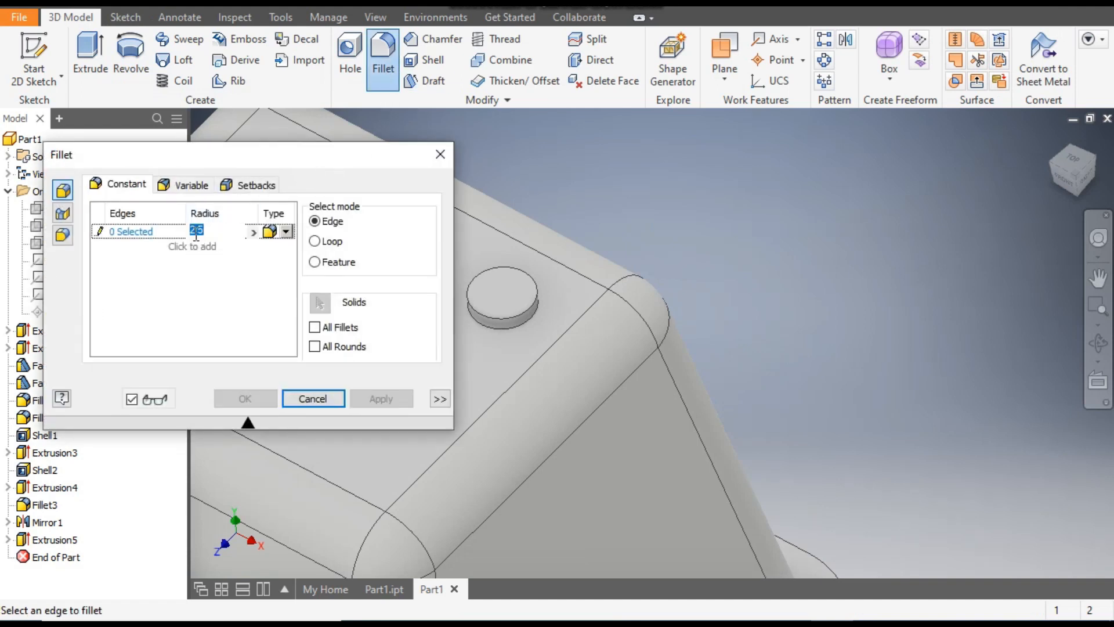
pyautogui.write('1.5')
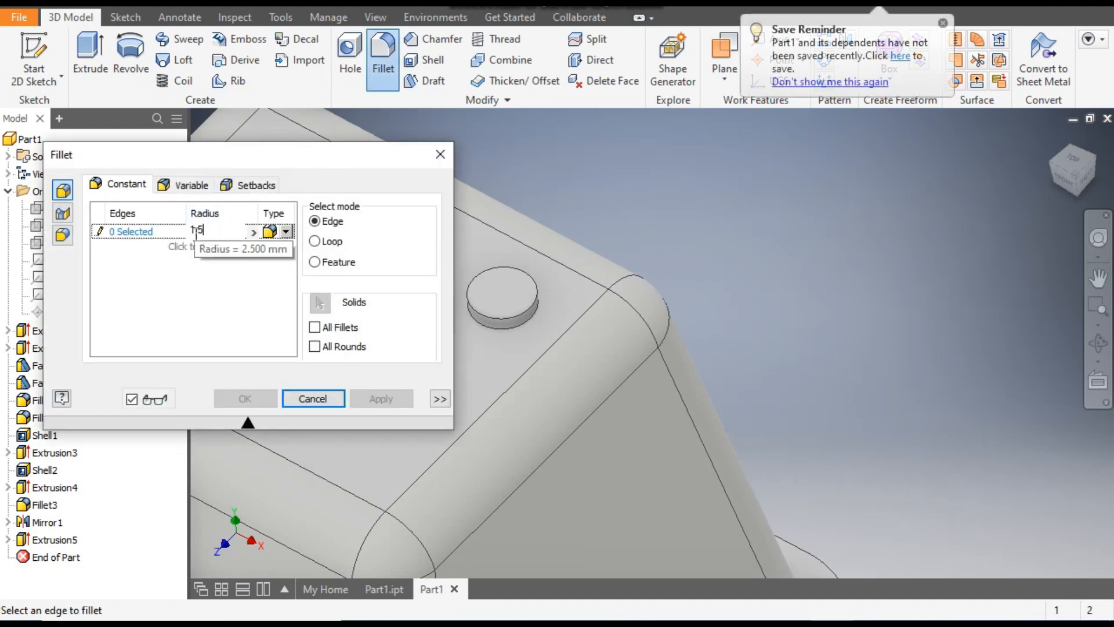
pyautogui.click(119, 231)
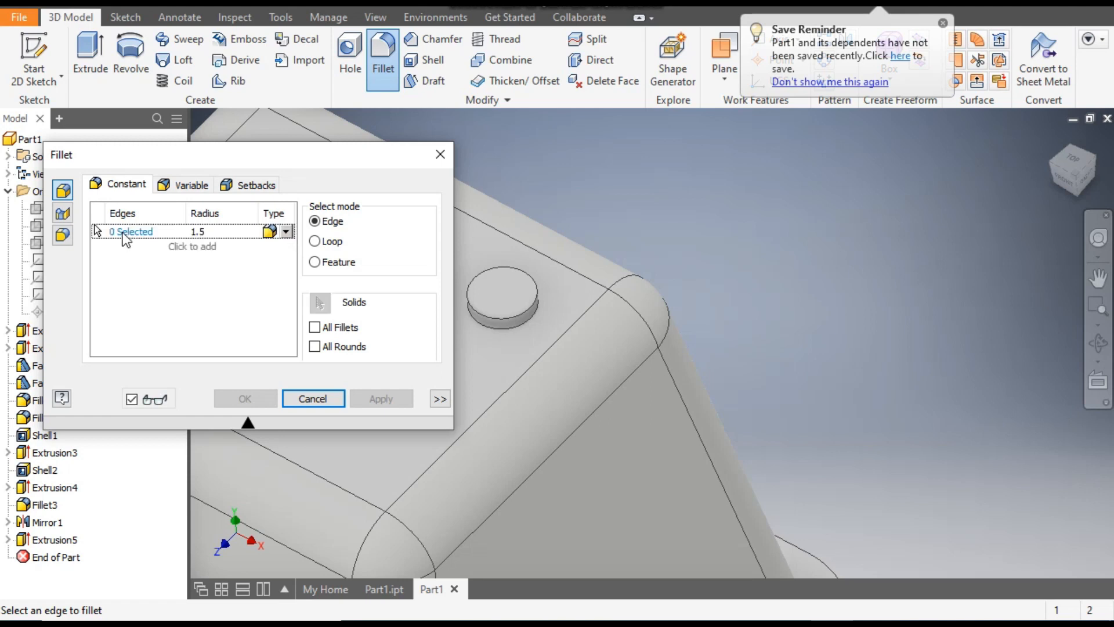
pyautogui.click(492, 315)
pyautogui.click(497, 328)
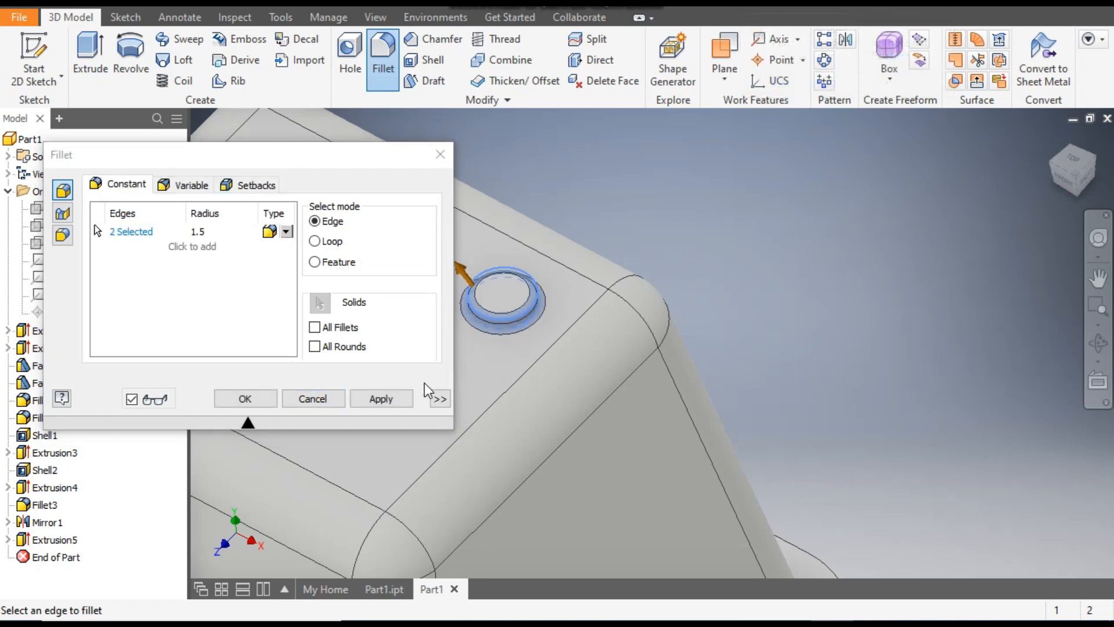
pyautogui.click(398, 400)
pyautogui.moveTo(504, 384); pyautogui.dragTo(708, 337, button='middle')
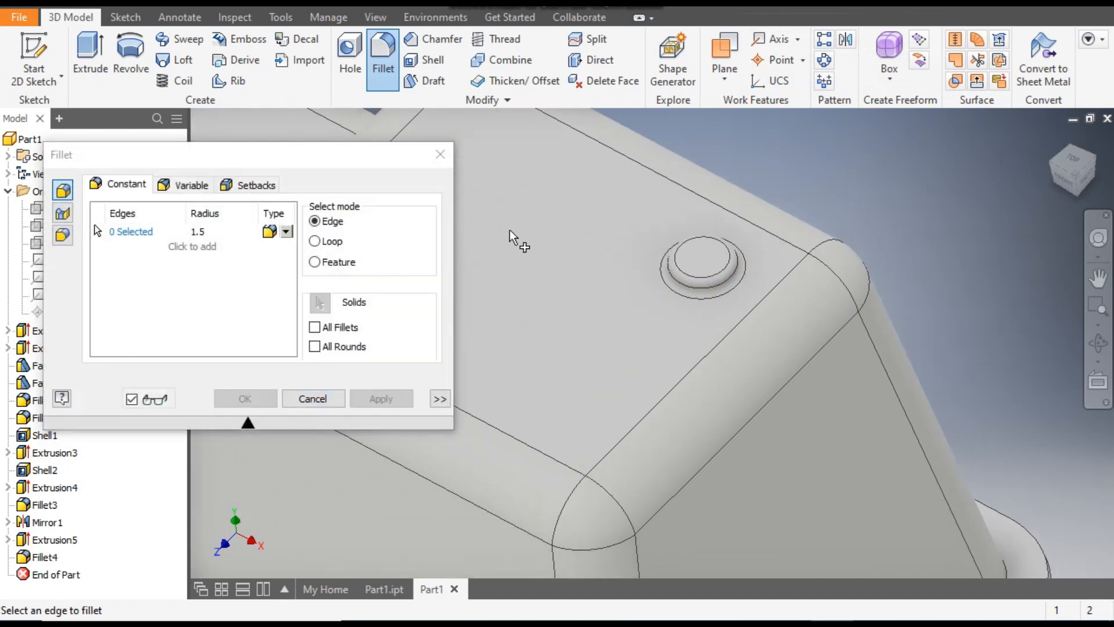
pyautogui.click(441, 154)
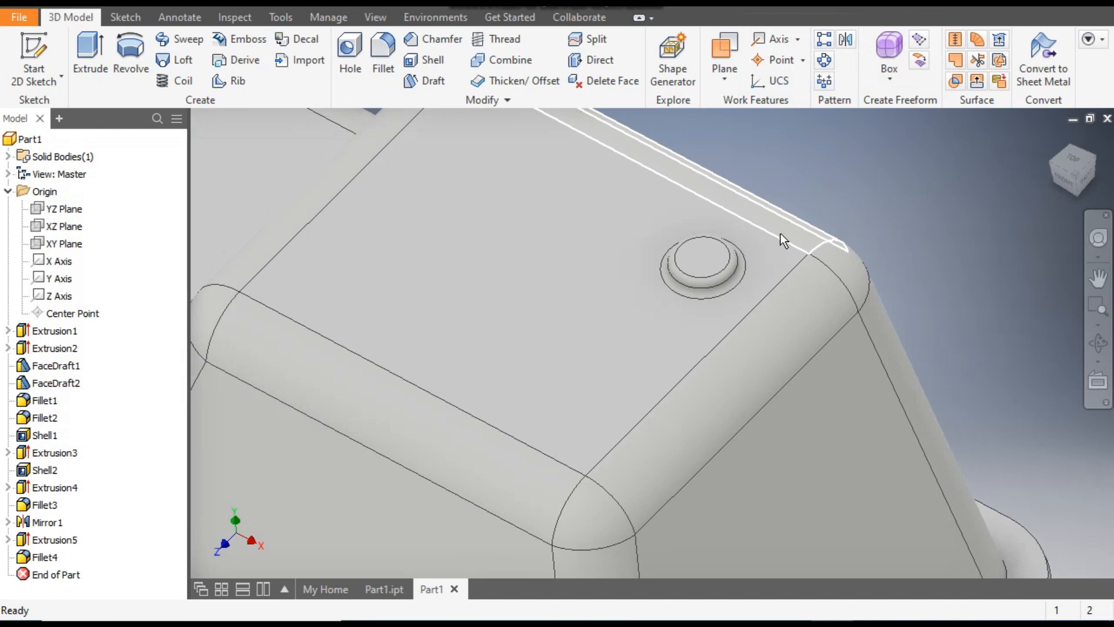
# Sketch a circle of 8 mm diameter on the boss's flat top face, concentric with the boss.
pyautogui.click(696, 255)
pyautogui.click(822, 239)
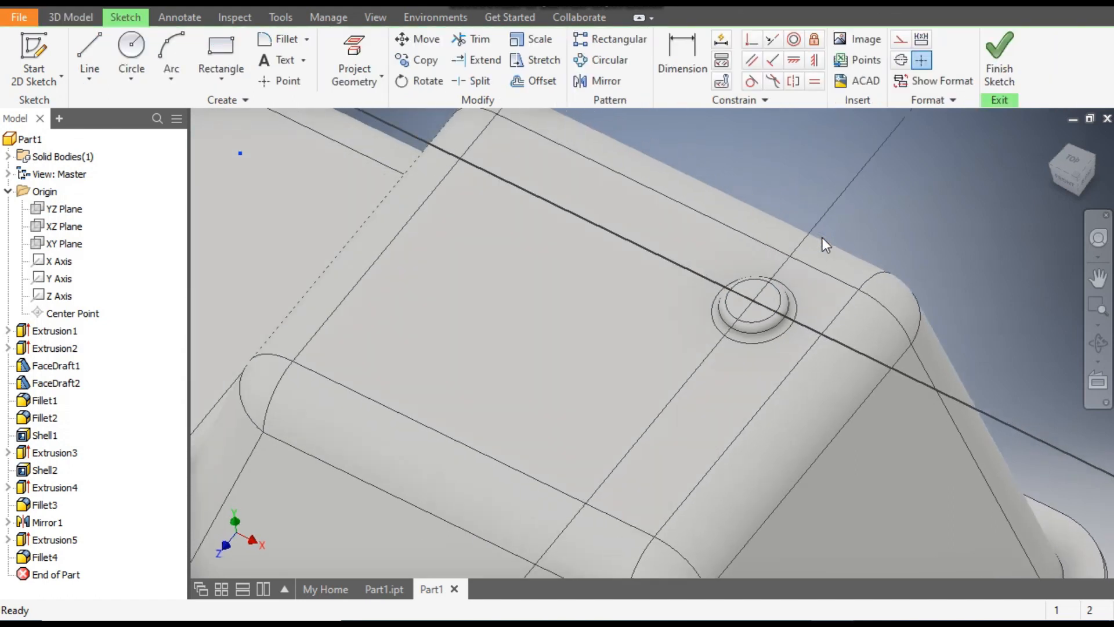
pyautogui.moveTo(744, 314)
pyautogui.mouseDown(button='middle')
pyautogui.moveTo(436, 351)
pyautogui.moveTo(426, 332)
pyautogui.mouseUp(button='middle')
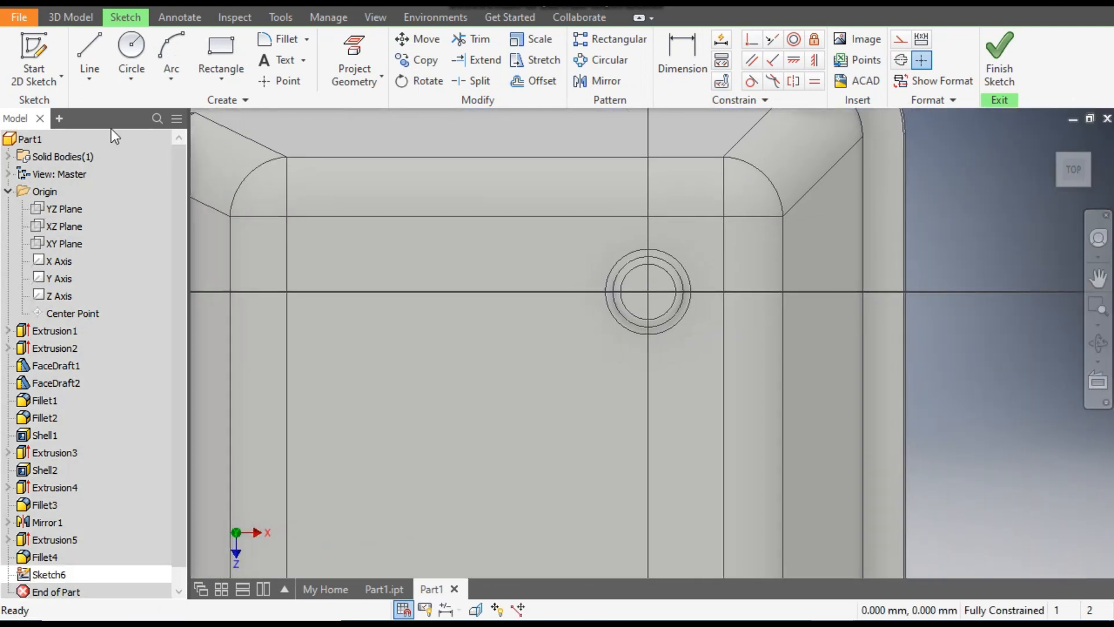
pyautogui.click(128, 48)
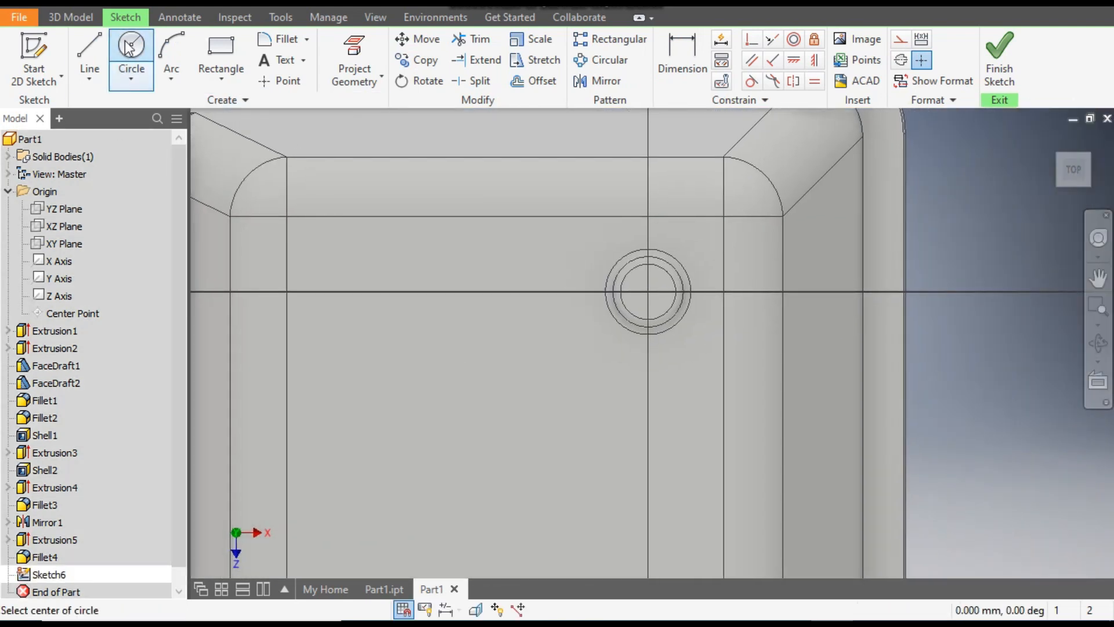
pyautogui.click(648, 291)
pyautogui.write('8')
pyautogui.press('Return')
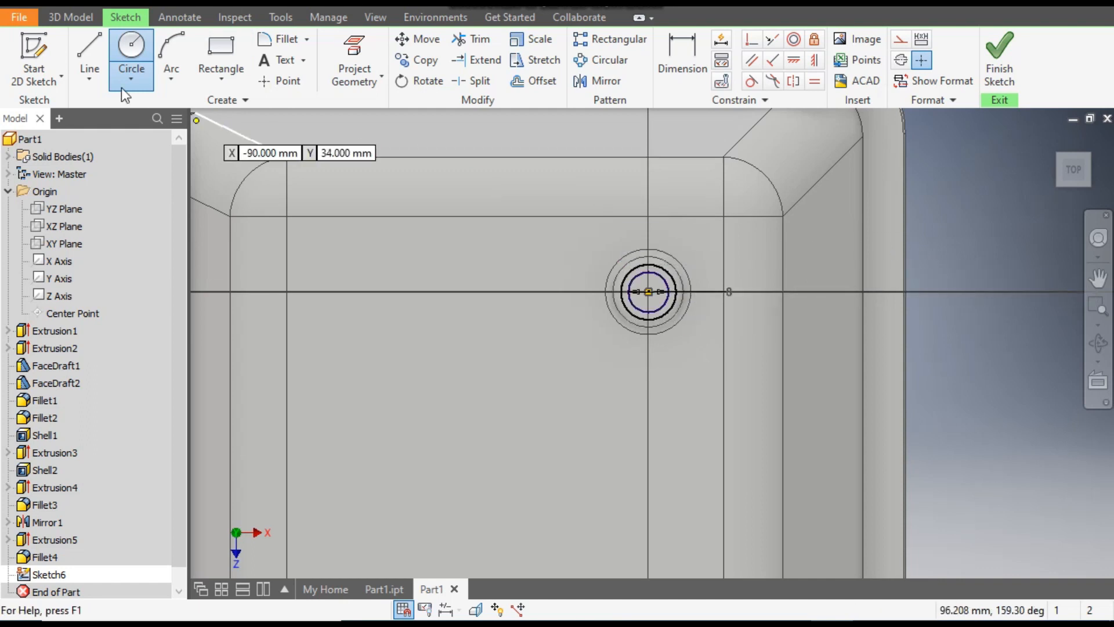
# Cut the 8 mm circle 20 mm deep through the boss and the pan wall with an Extrude.
pyautogui.click(71, 17)
pyautogui.click(89, 43)
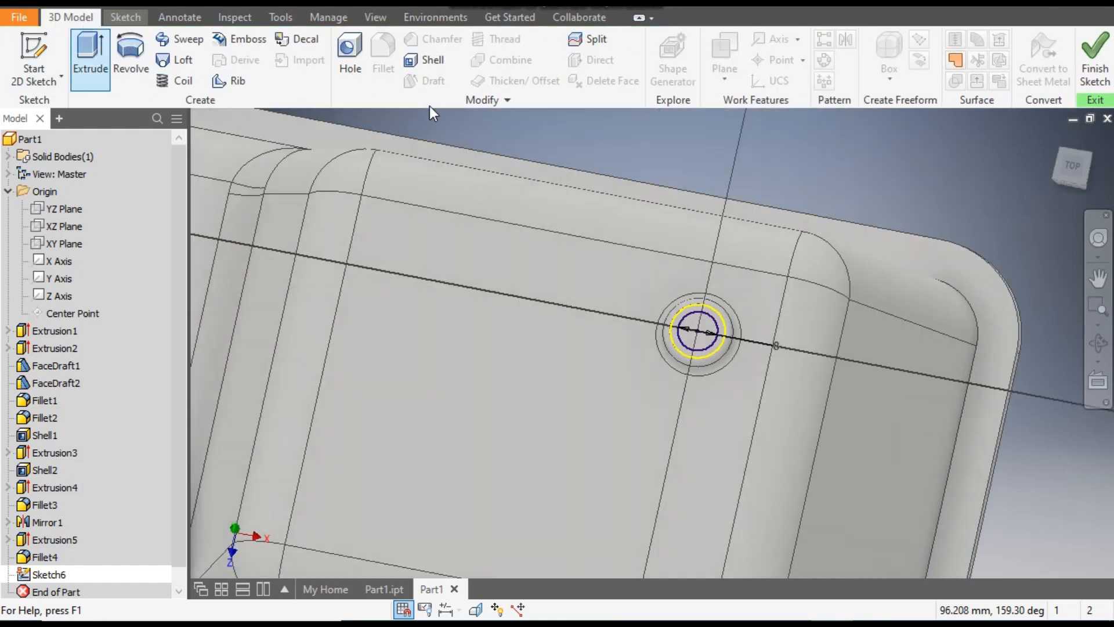
pyautogui.click(708, 259)
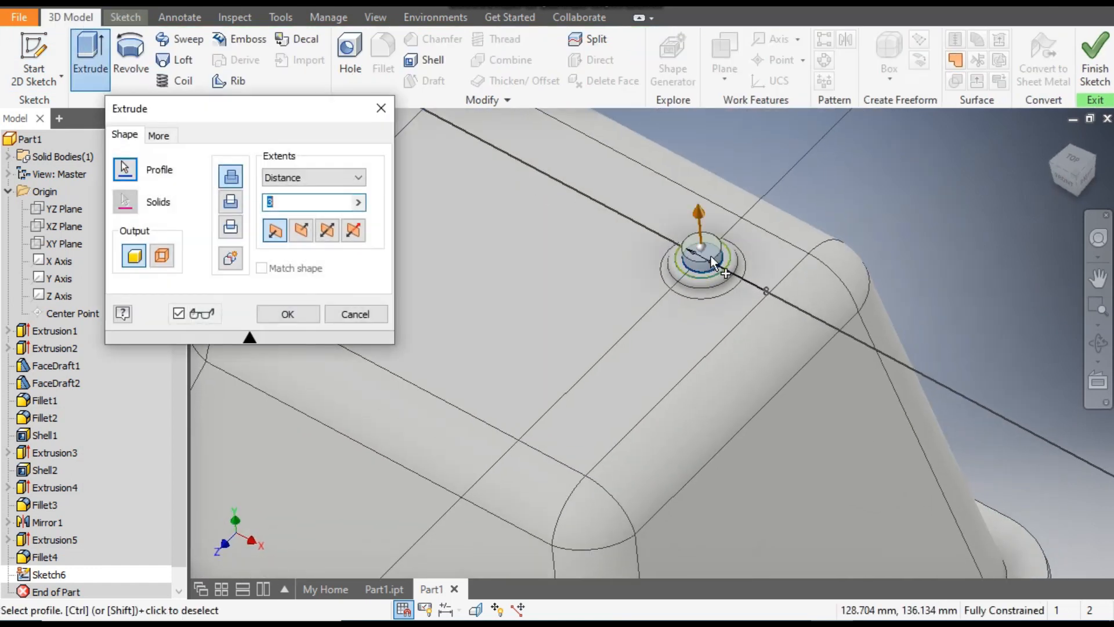
pyautogui.click(231, 201)
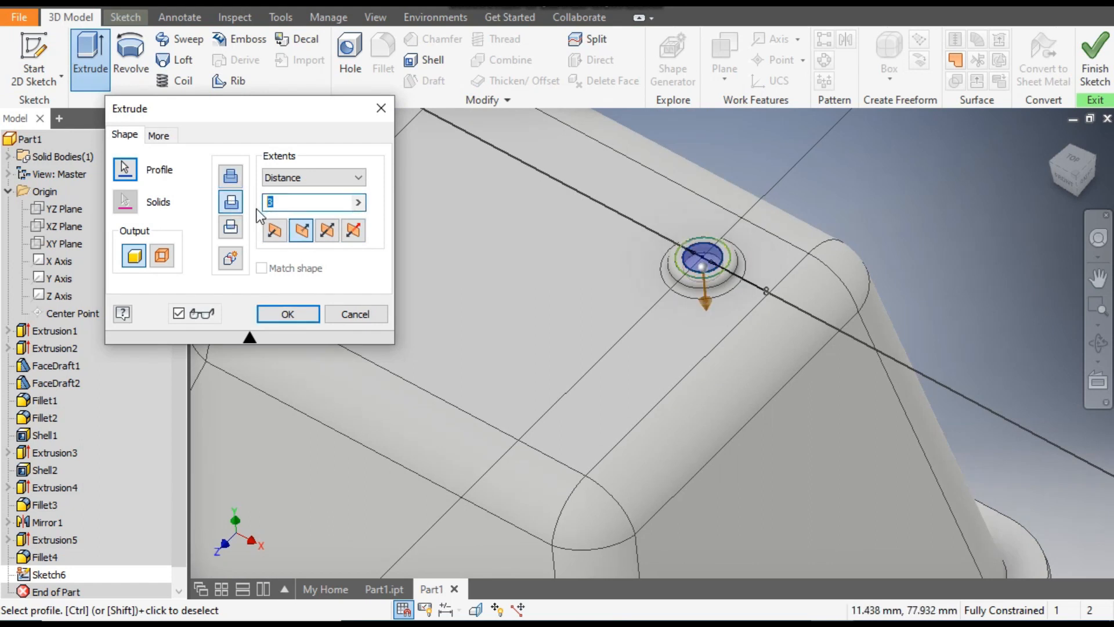
pyautogui.write('20')
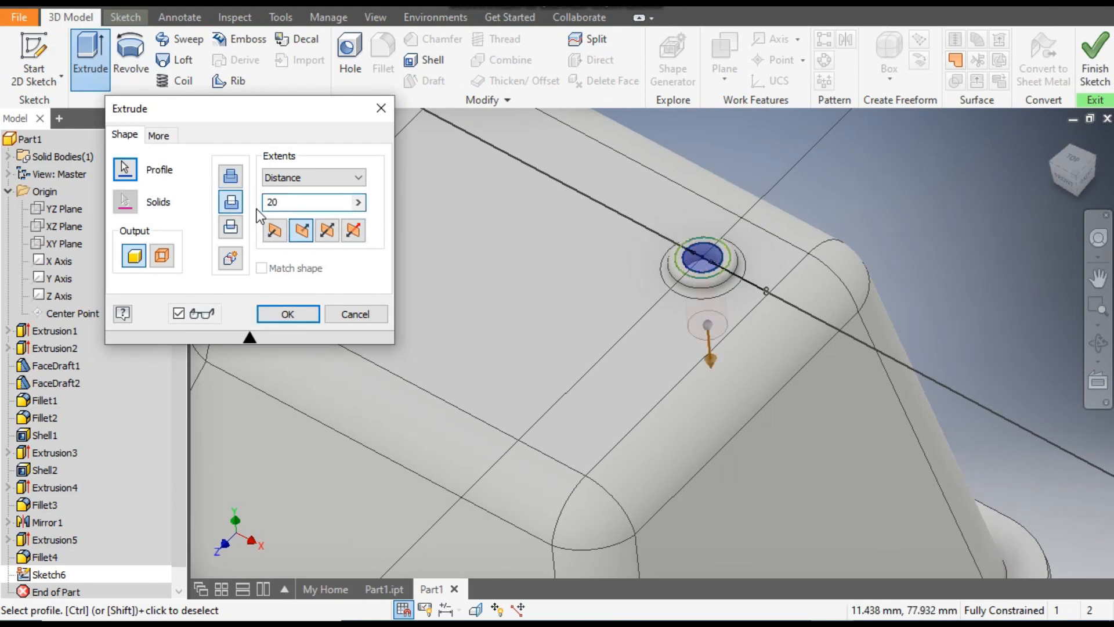
pyautogui.scroll(-5, 849, 217)
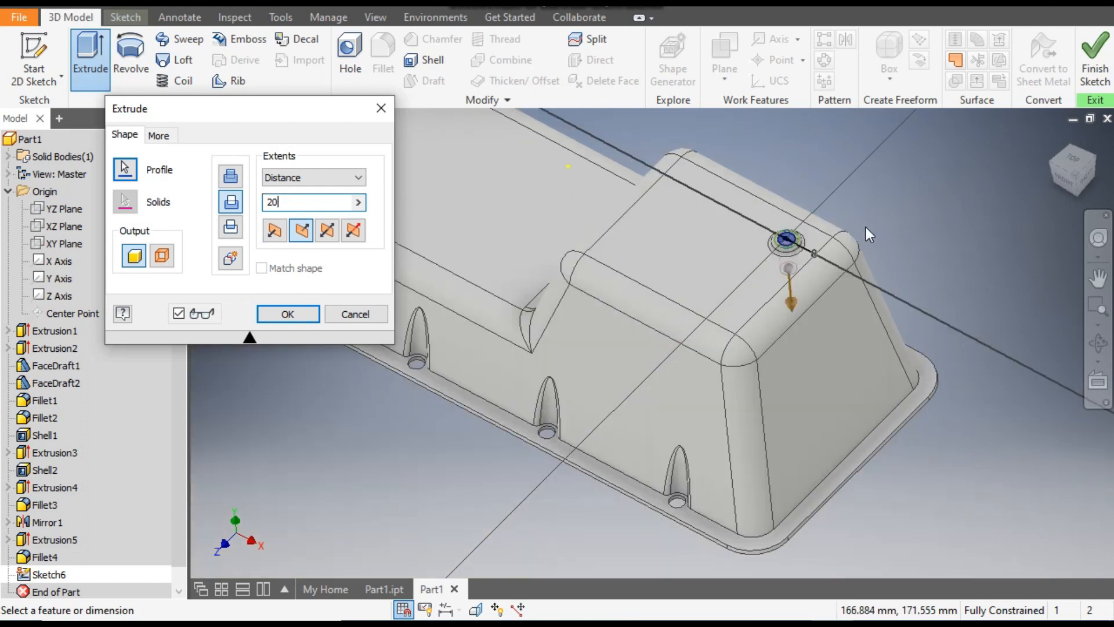
pyautogui.click(296, 312)
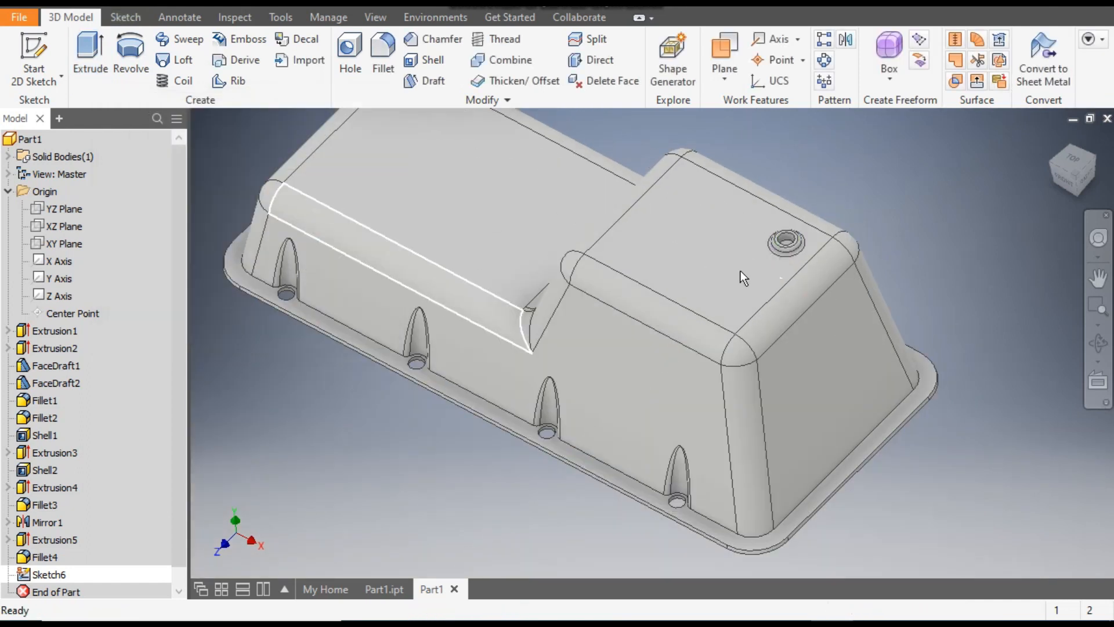
# Examine the drain hole from inside the pan and view the whole pan with its open side up.
pyautogui.keyDown('shift'); pyautogui.moveTo(932, 281); pyautogui.dragTo(763, 436, button='middle'); pyautogui.keyUp('shift')
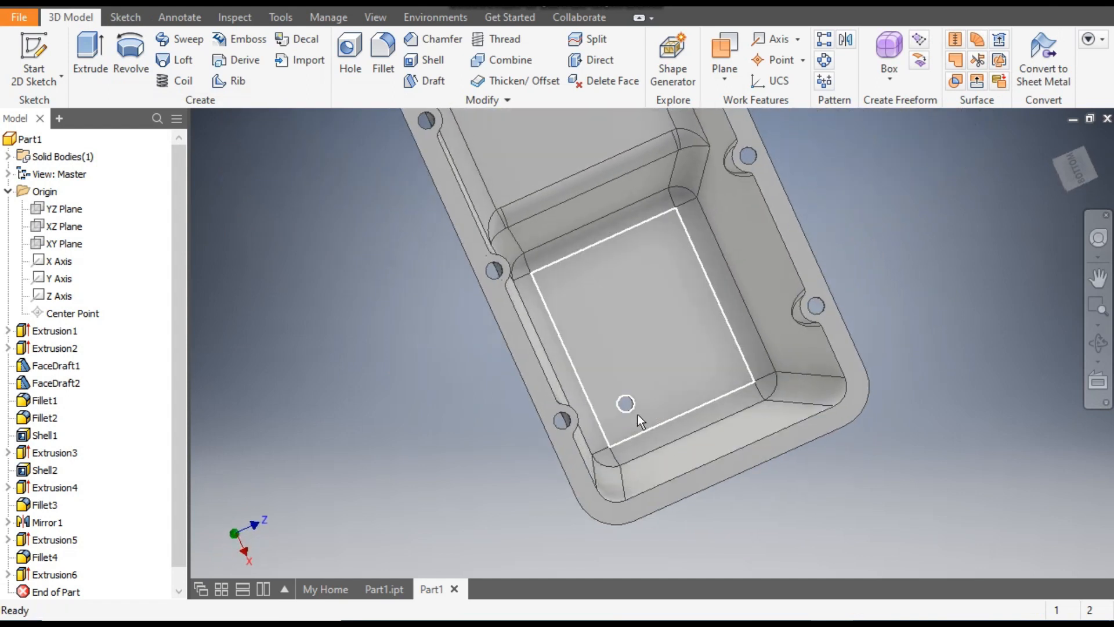
pyautogui.scroll(-5, 639, 403)
pyautogui.keyDown('shift'); pyautogui.moveTo(729, 393); pyautogui.dragTo(973, 246, button='middle'); pyautogui.keyUp('shift')
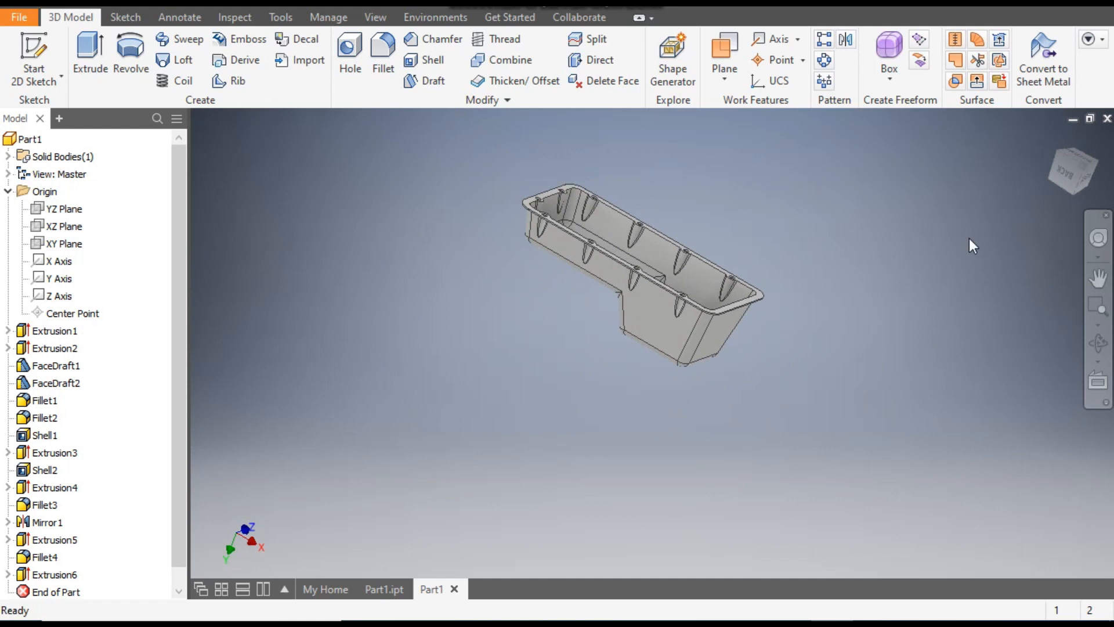
pyautogui.click(1084, 168)
pyautogui.scroll(3, 869, 341)
pyautogui.moveTo(870, 342); pyautogui.dragTo(903, 370, button='middle')
pyautogui.scroll(-1, 915, 367)
# Apply the Aluminum - Polished appearance from the Inventor Material Library to the whole pan.
pyautogui.click(369, 7)
pyautogui.click(369, 7)
pyautogui.click(430, 7)
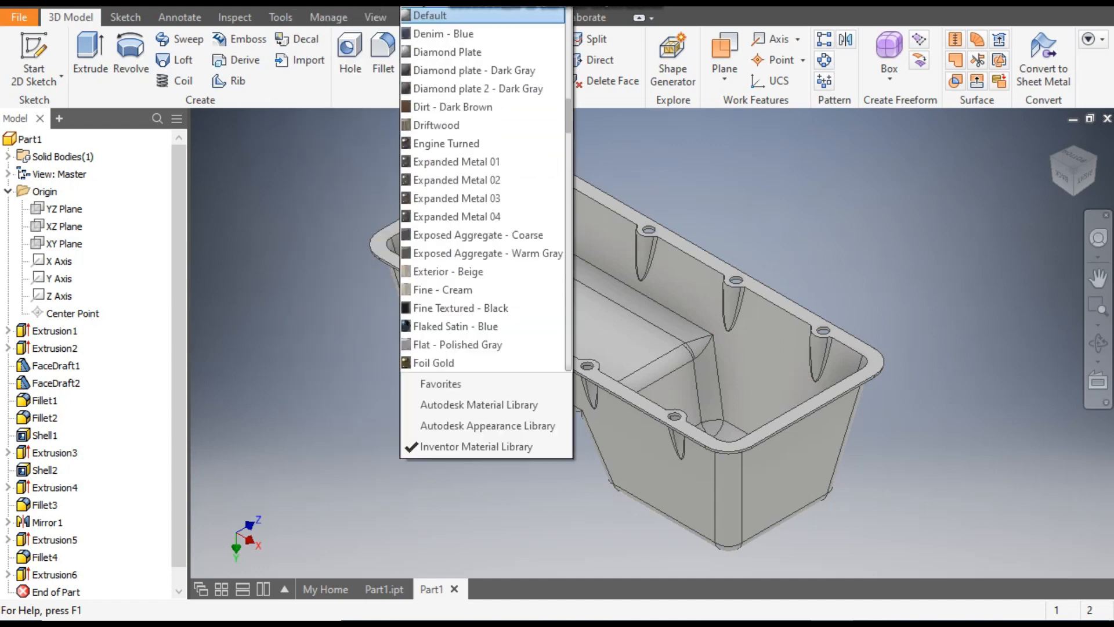
pyautogui.moveTo(570, 113); pyautogui.dragTo(581, 29)
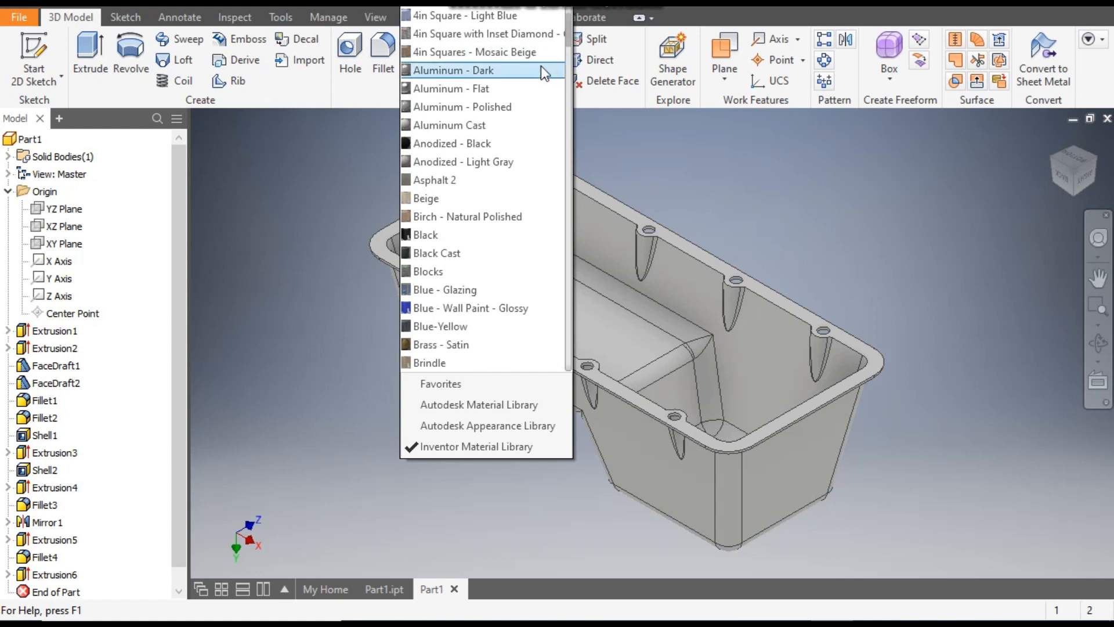
pyautogui.click(515, 108)
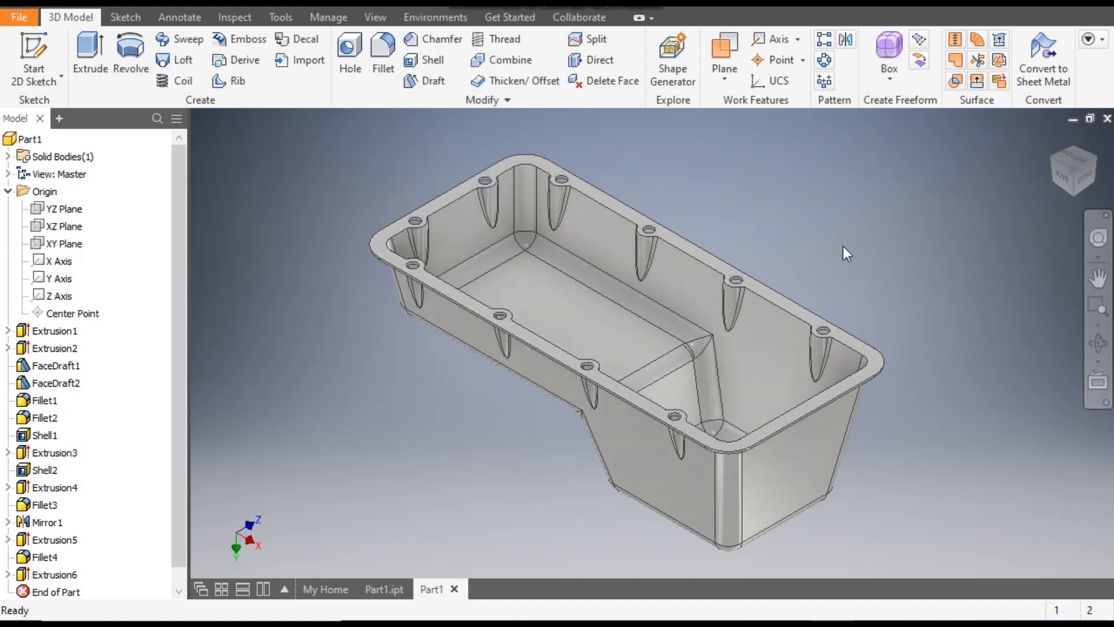
pyautogui.moveTo(874, 324); pyautogui.dragTo(830, 326, button='middle')
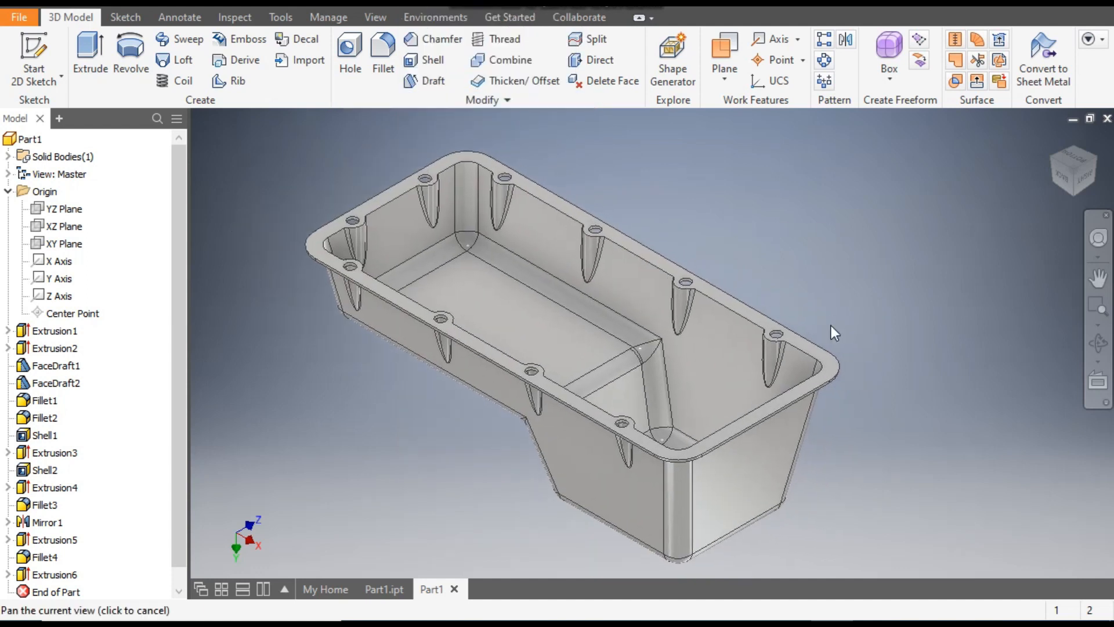